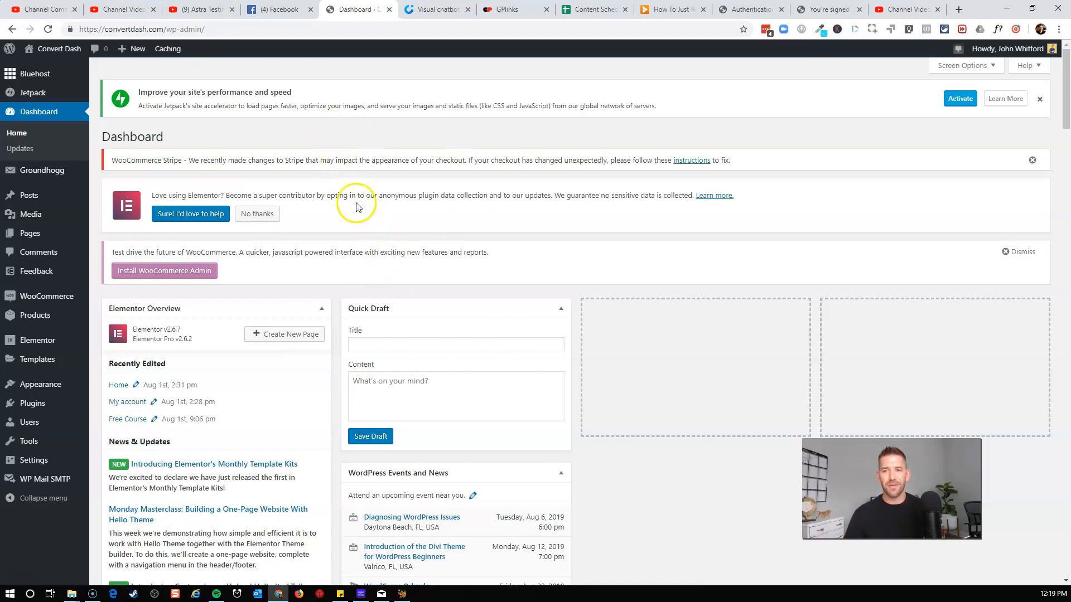
# Open the Groundhogg Funnels list from the dashboard.
pyautogui.moveTo(58, 171)
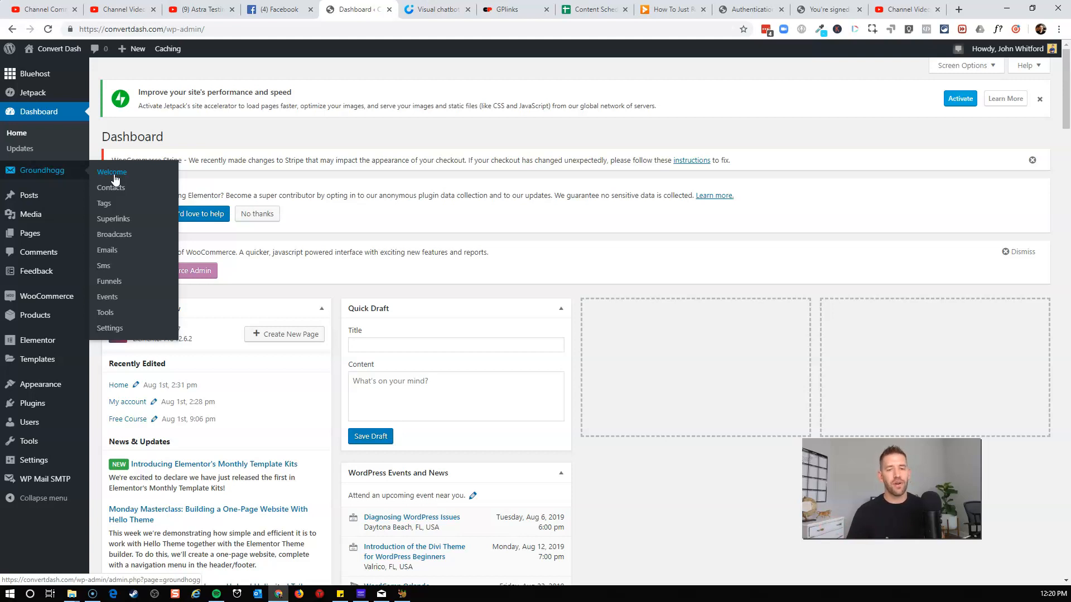
pyautogui.click(116, 177)
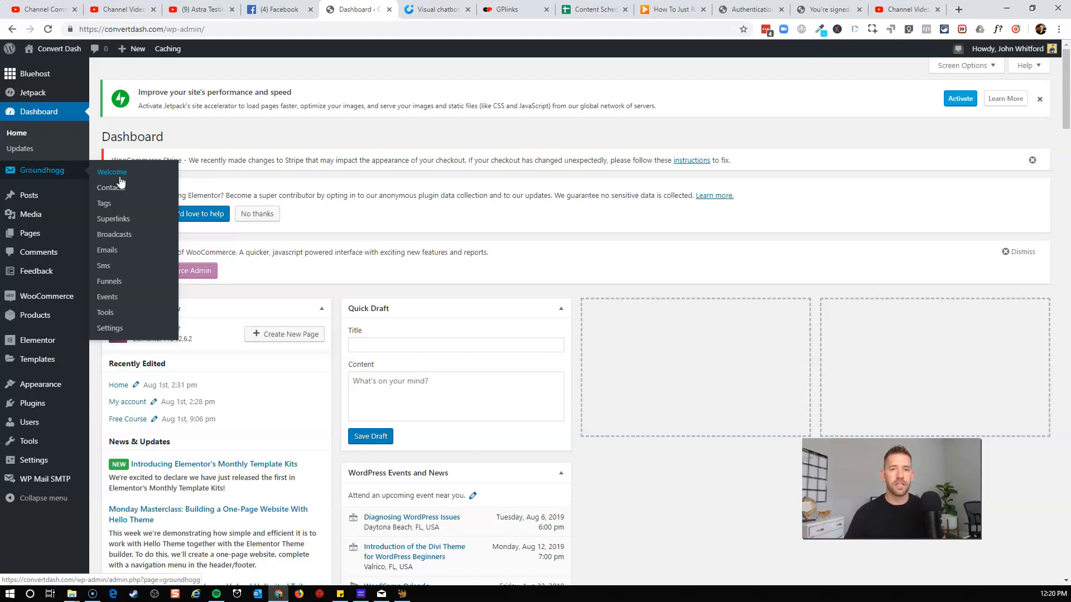
pyautogui.click(36, 173)
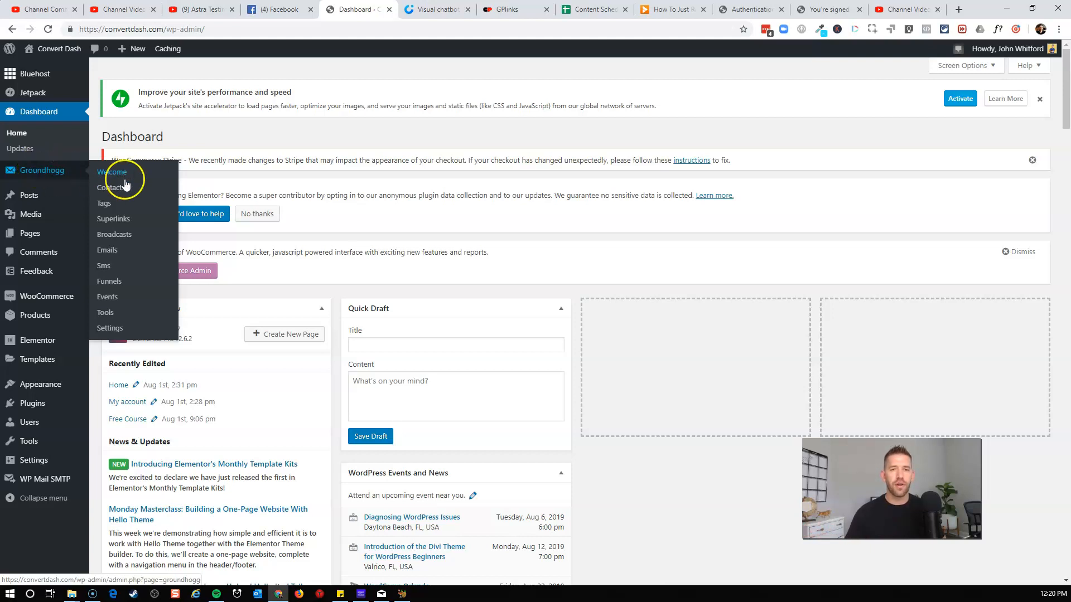
pyautogui.click(111, 283)
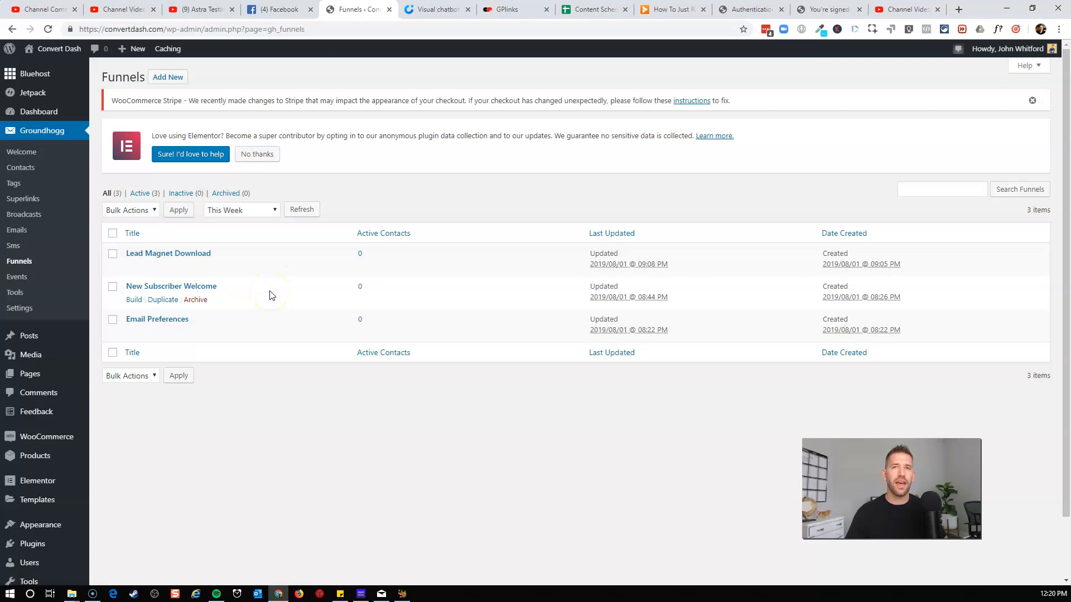
# Add a new funnel and start building it from the Welcome Series template.
pyautogui.click(169, 78)
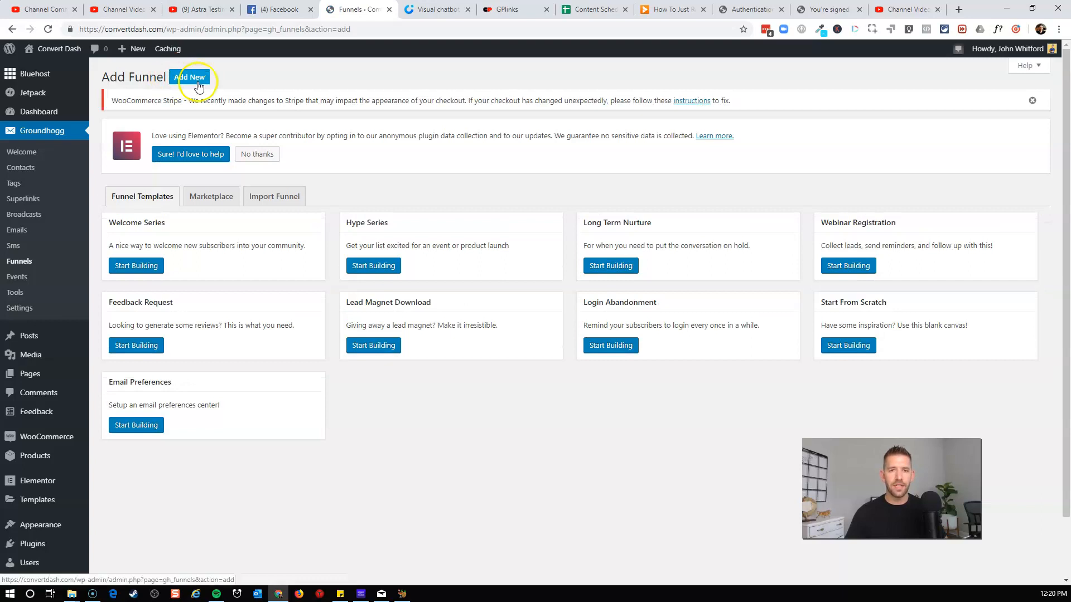
pyautogui.rightClick(155, 284)
pyautogui.click(294, 258)
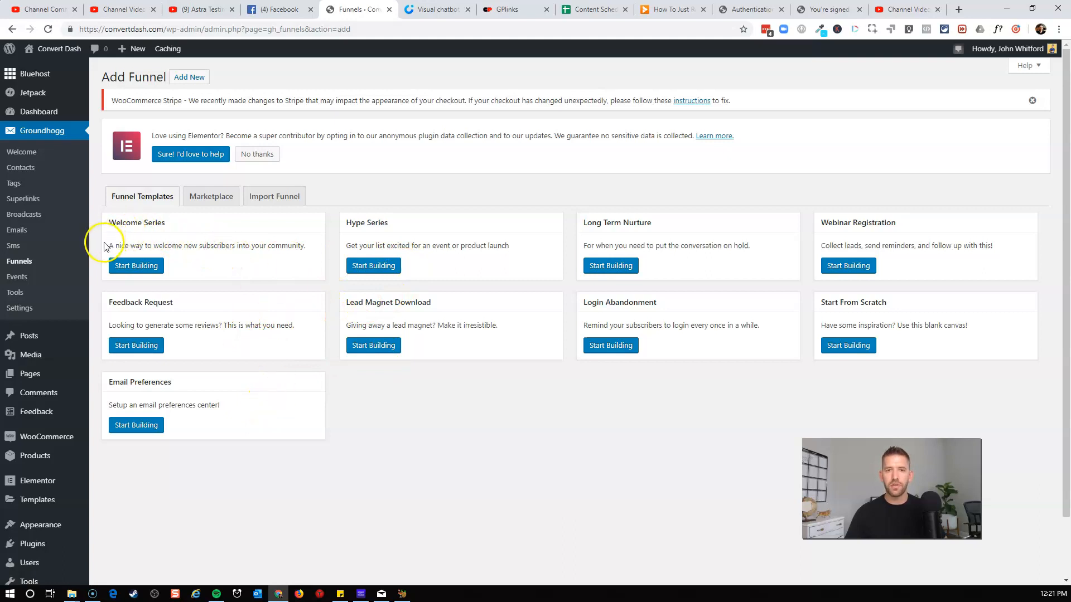
pyautogui.click(134, 266)
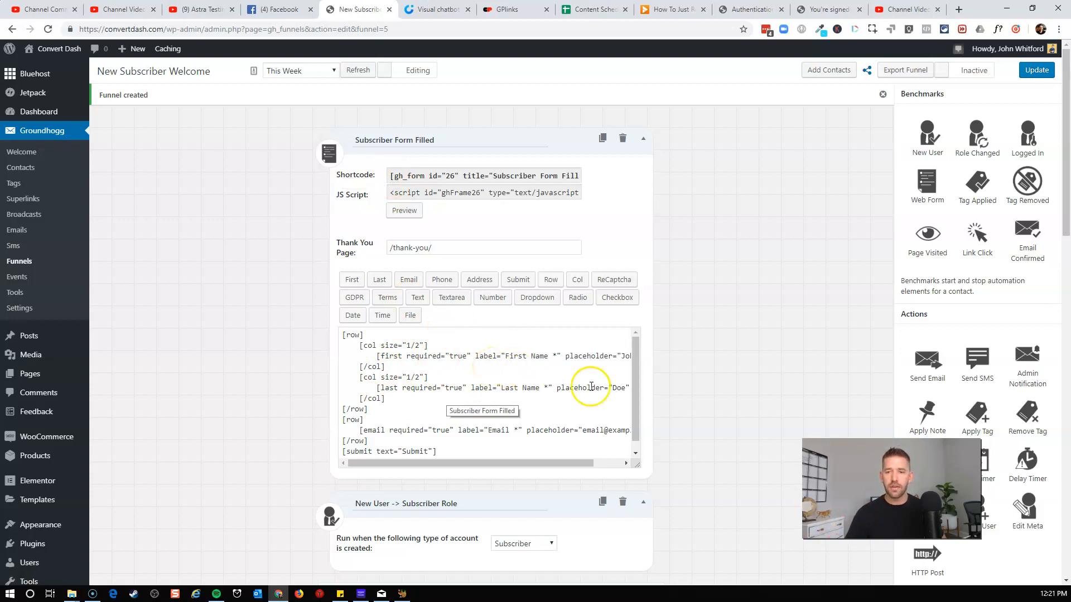
# Rename the new funnel to "Welcome to Converdash".
pyautogui.scroll(-2, 624, 390)
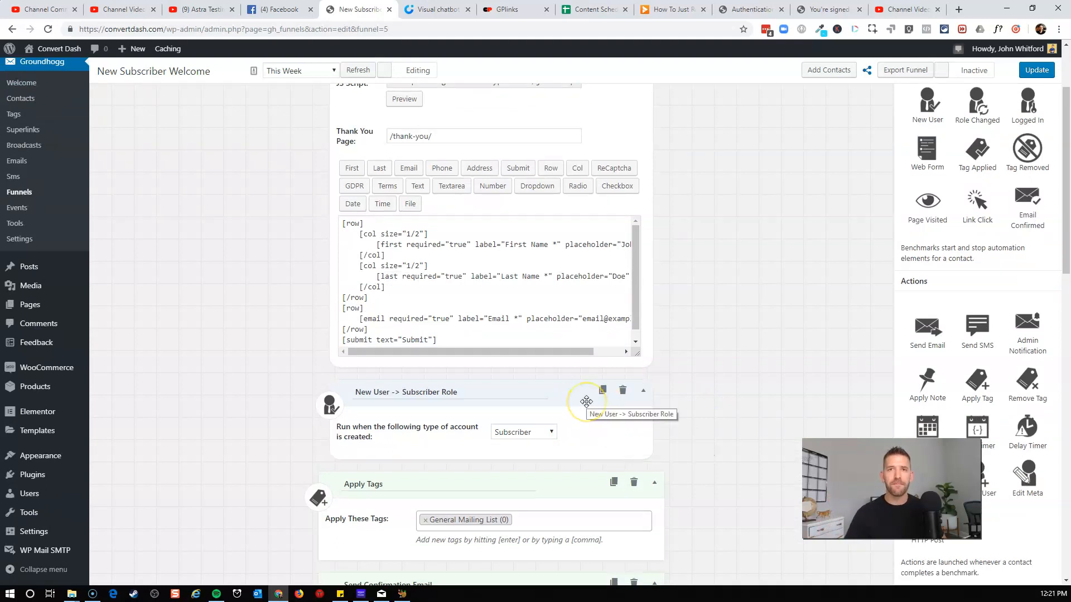
pyautogui.scroll(3, 736, 430)
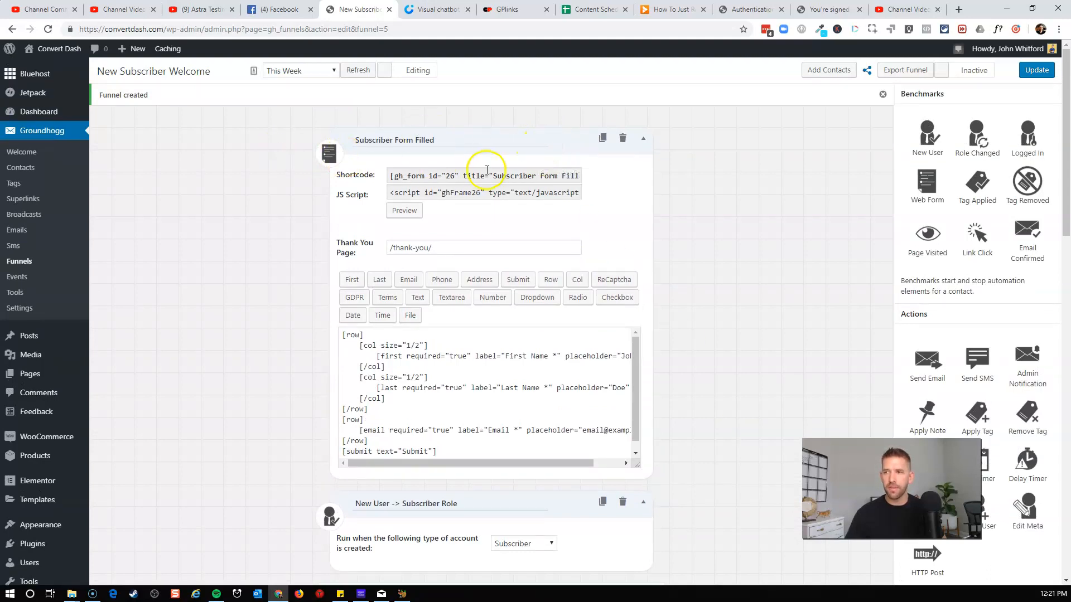
pyautogui.scroll(-5, 796, 287)
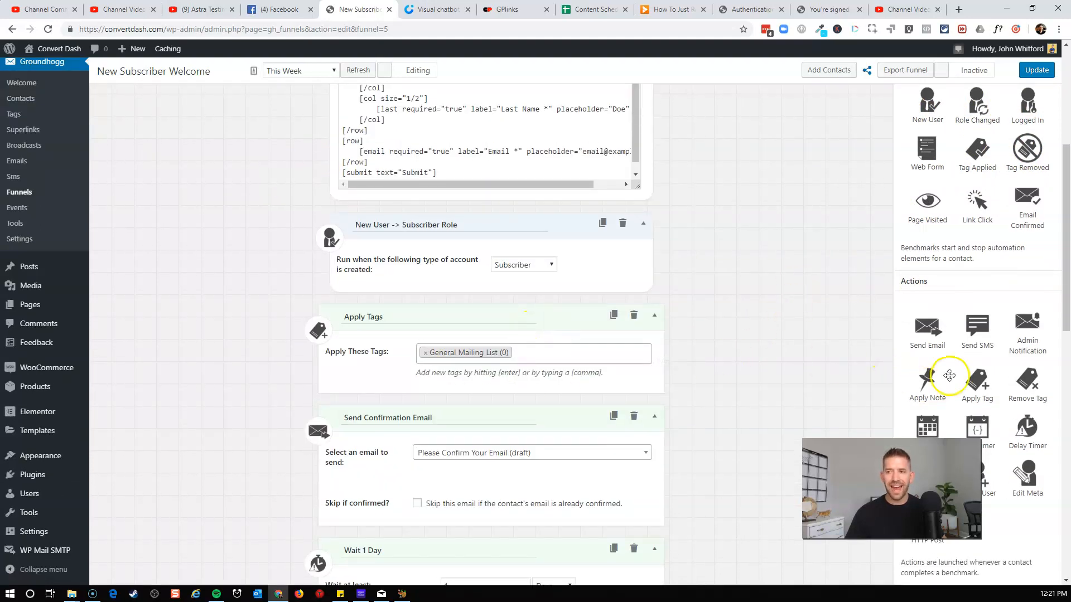
pyautogui.scroll(5, 618, 318)
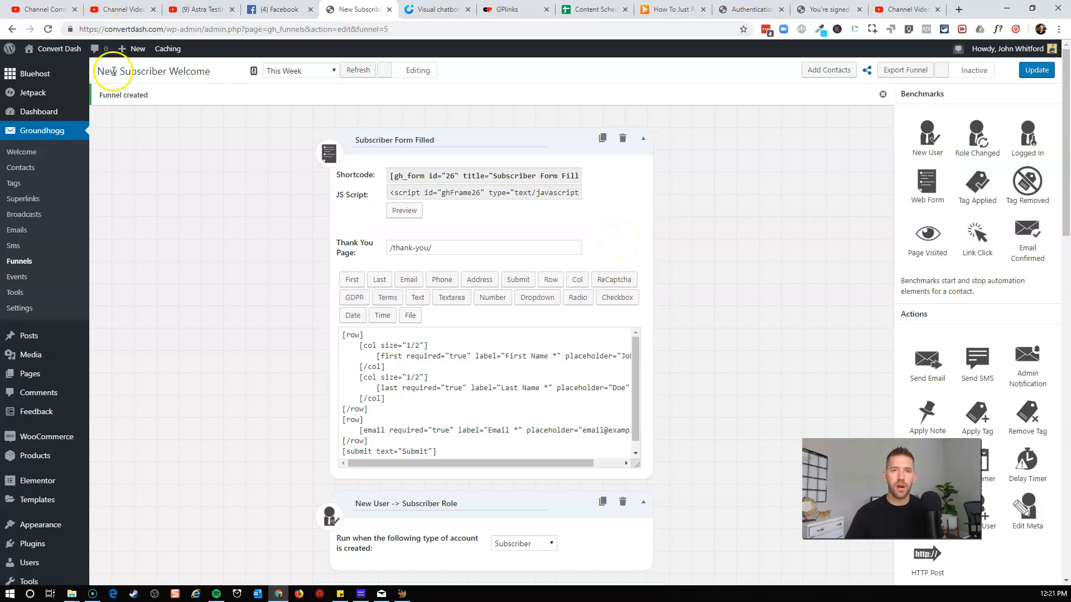
pyautogui.tripleClick(144, 74)
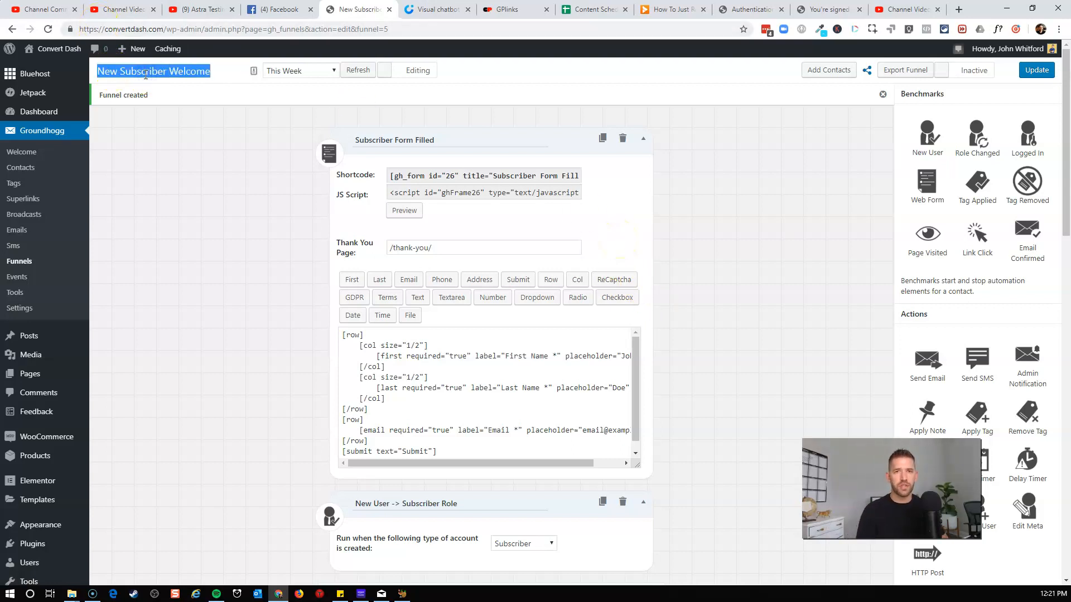
pyautogui.write('Welcome to Converdash')
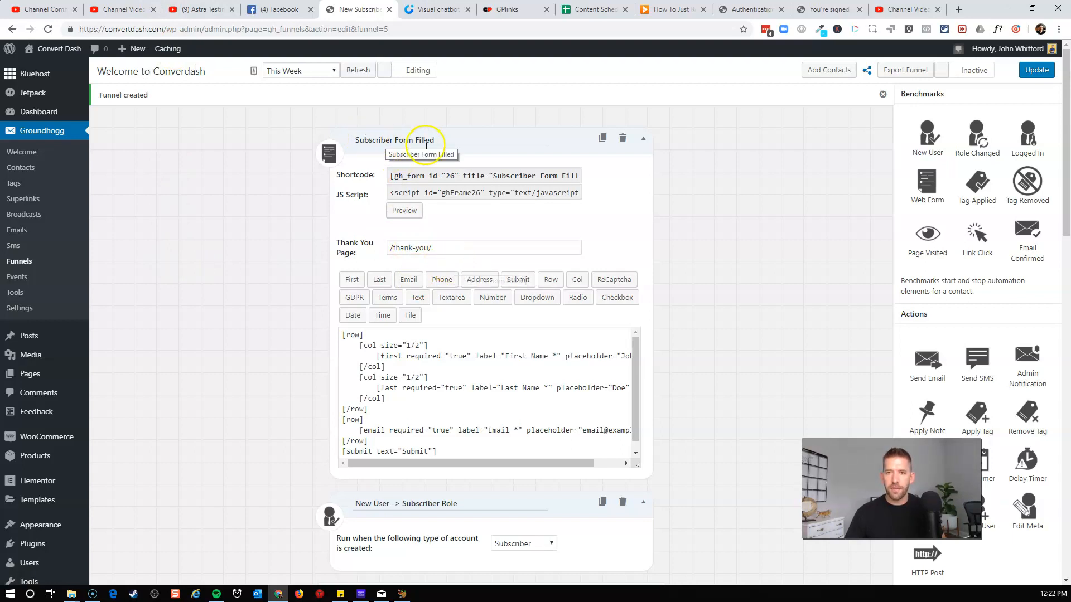
# Preview the Subscriber Form Filled web form and close the preview.
pyautogui.scroll(-1, 413, 151)
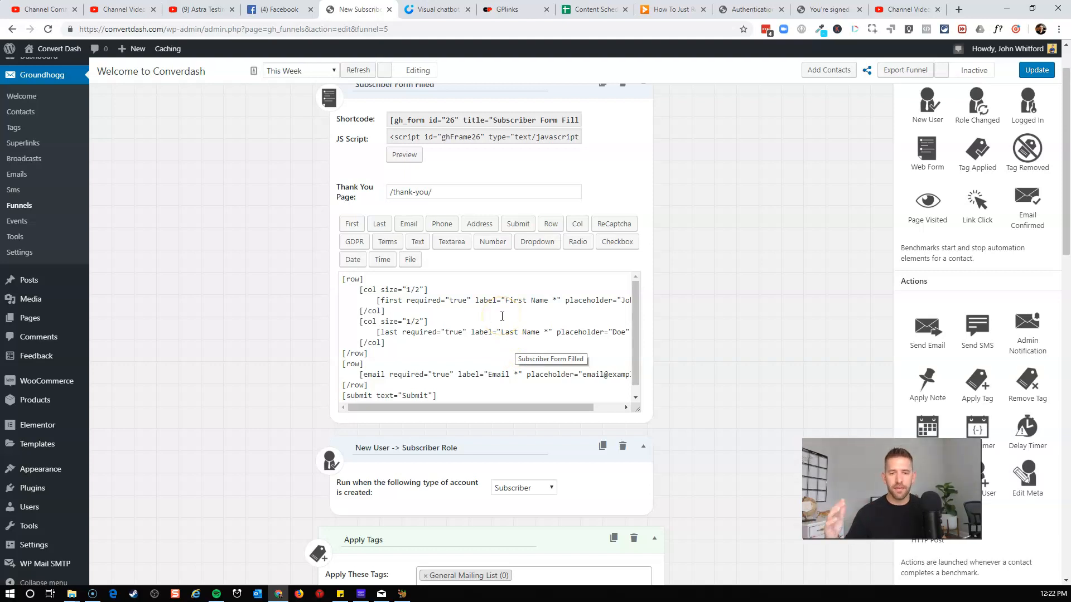
pyautogui.click(404, 155)
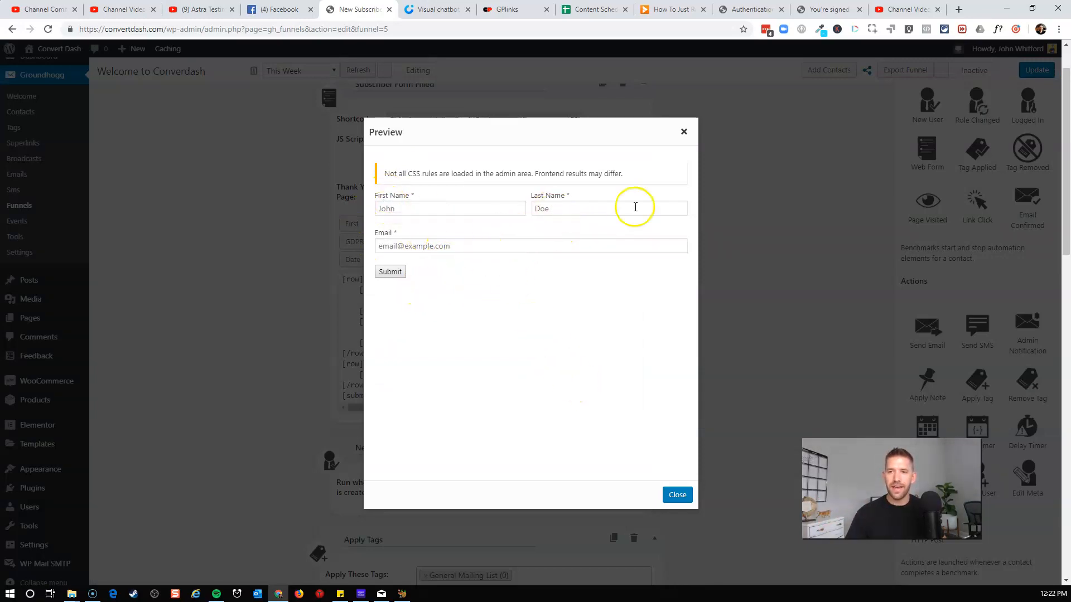
pyautogui.click(684, 132)
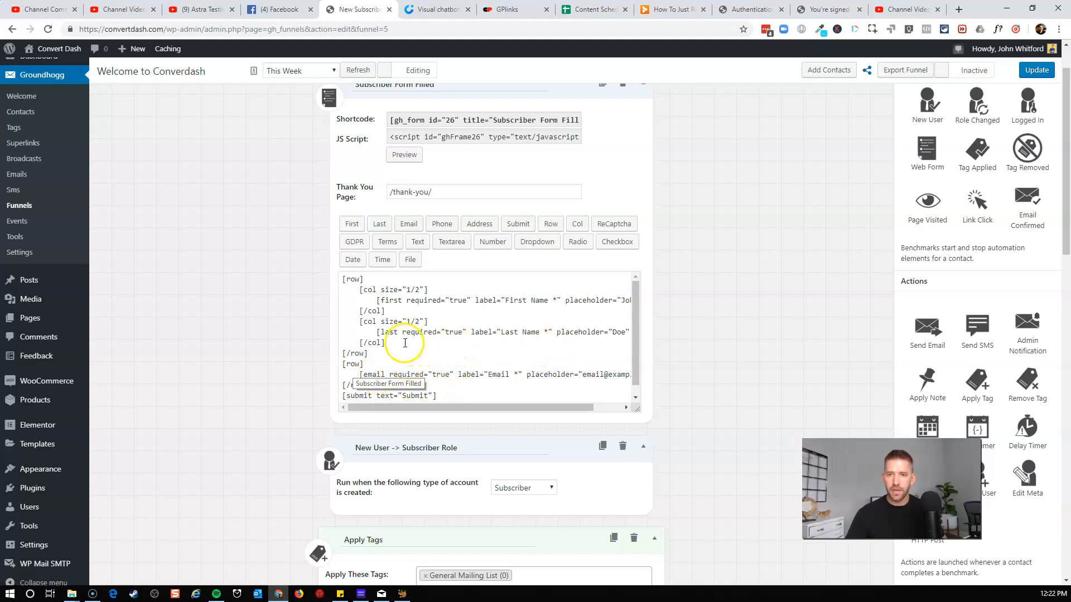
# Move the first name field line out of its column block to directly under the opening row tag.
pyautogui.moveTo(375, 300); pyautogui.dragTo(450, 304)
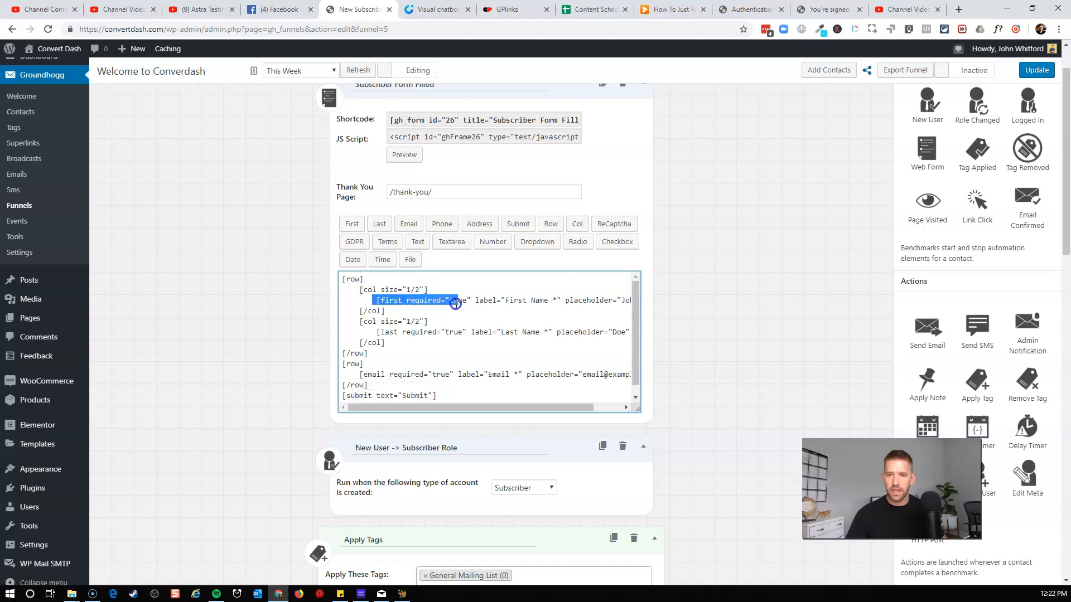
pyautogui.click(377, 299)
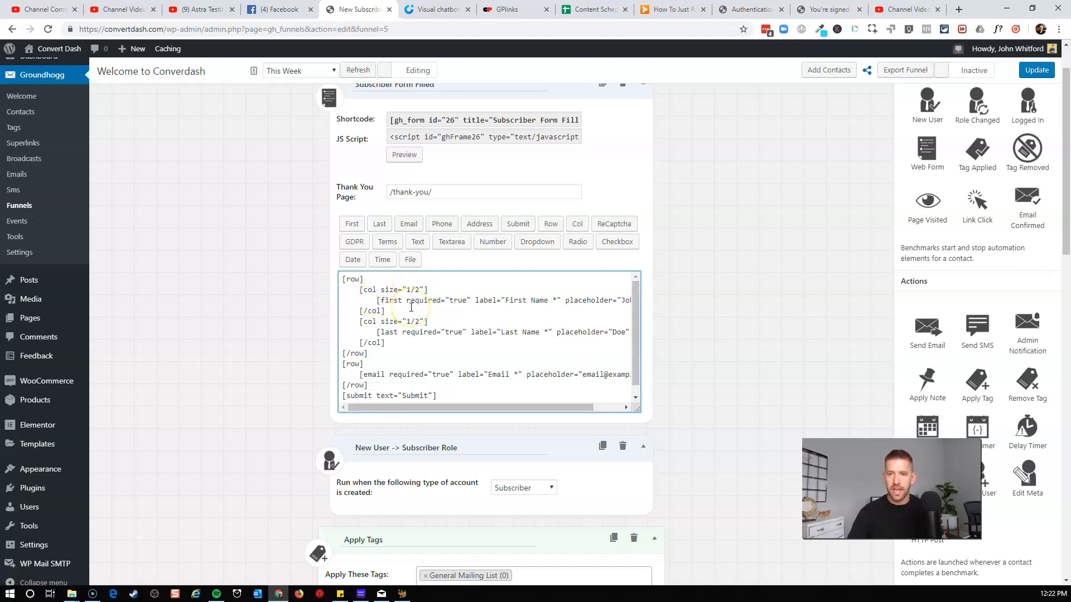
pyautogui.hotkey('shift', 'End')
pyautogui.hotkey('ctrl', 'c')
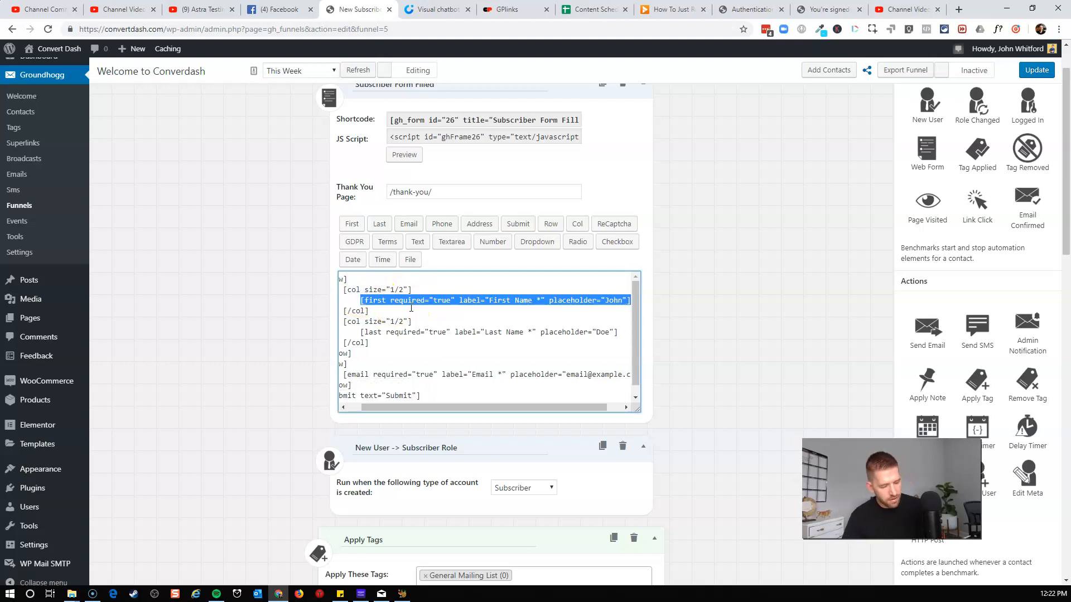
pyautogui.press('Delete')
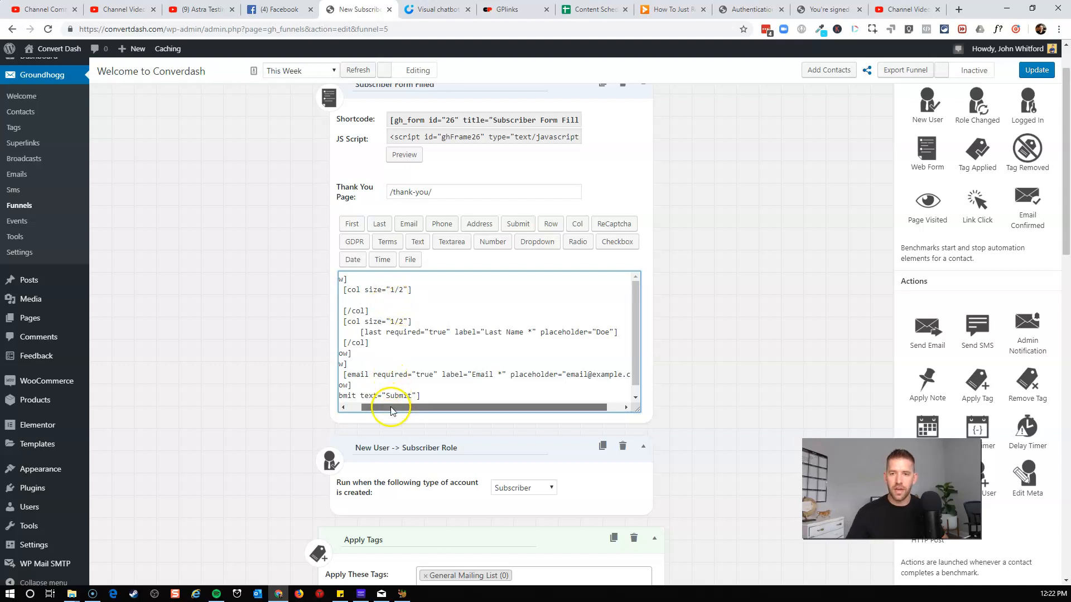
pyautogui.moveTo(394, 409); pyautogui.dragTo(344, 402)
pyautogui.click(373, 278)
pyautogui.press('Return')
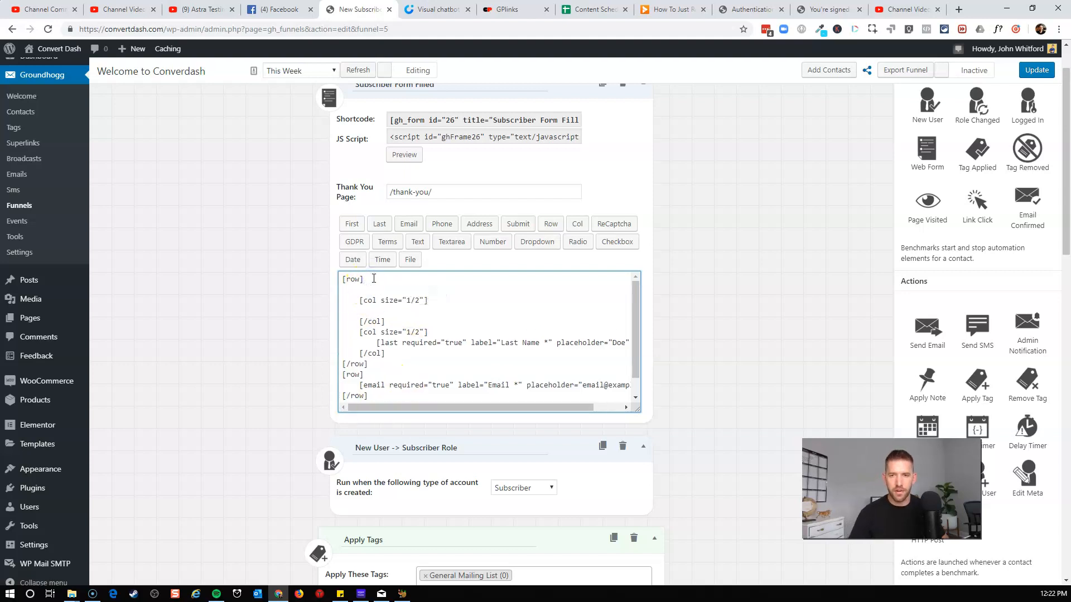
pyautogui.hotkey('ctrl', 'v')
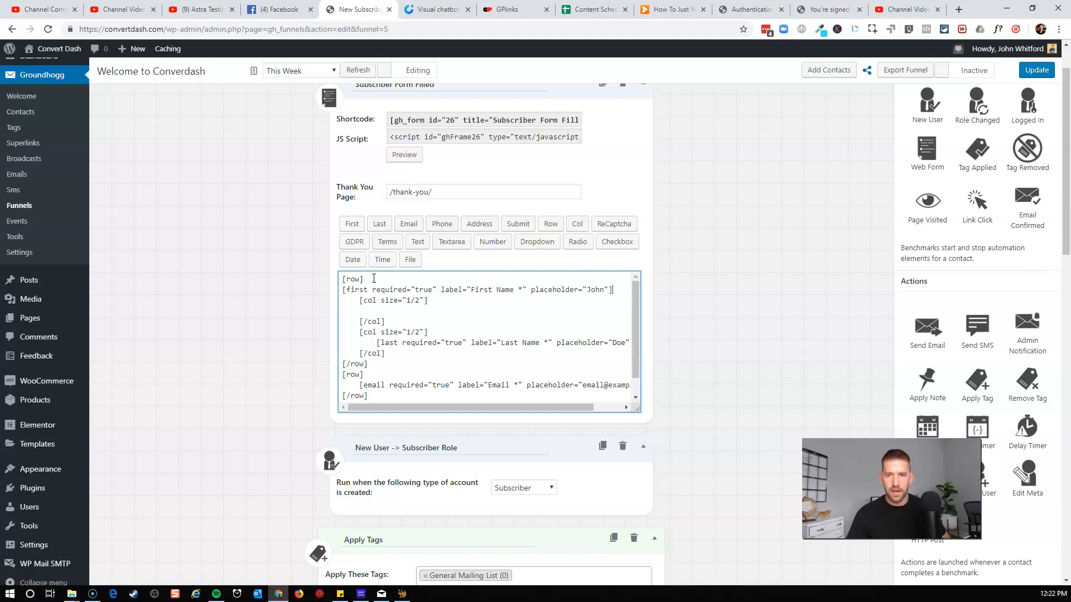
# Delete the column wrappers and the last name field from the form code, leaving first name alone in its row.
pyautogui.click(341, 290)
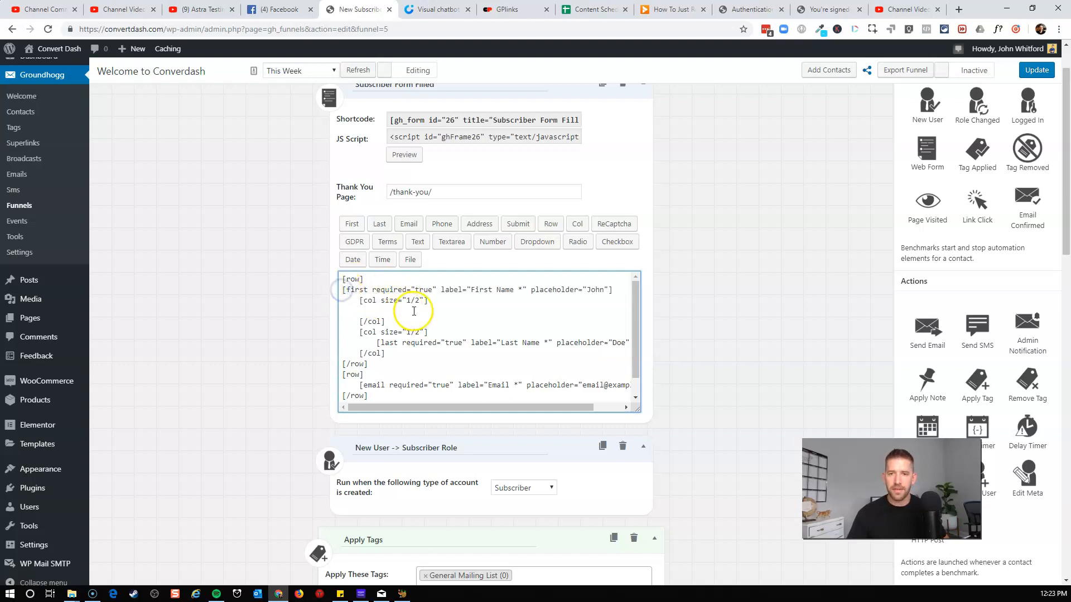
pyautogui.click(344, 294)
pyautogui.click(362, 304)
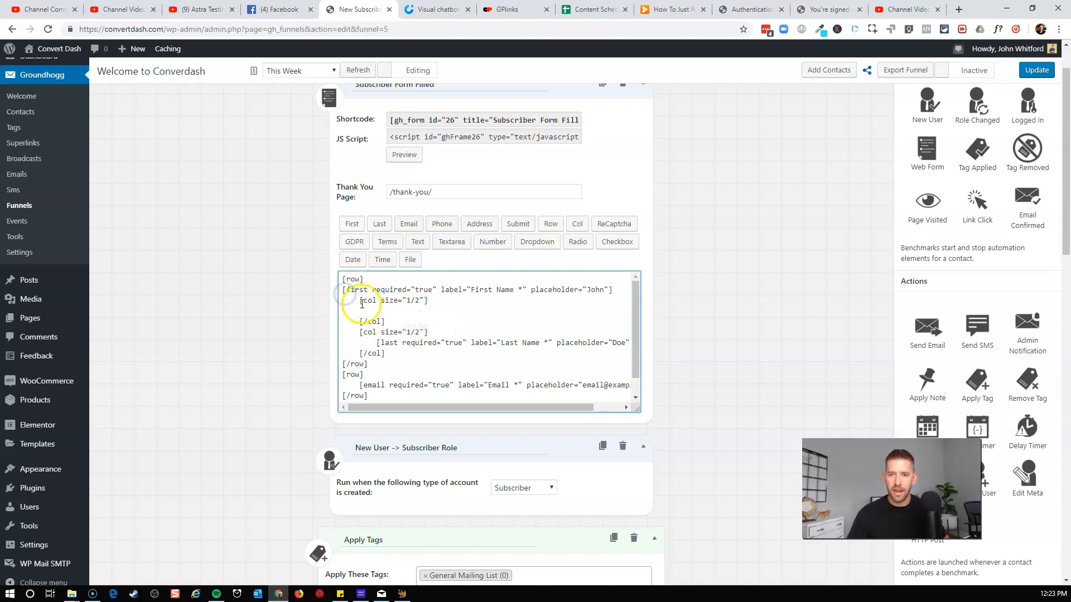
pyautogui.moveTo(361, 304); pyautogui.dragTo(426, 349)
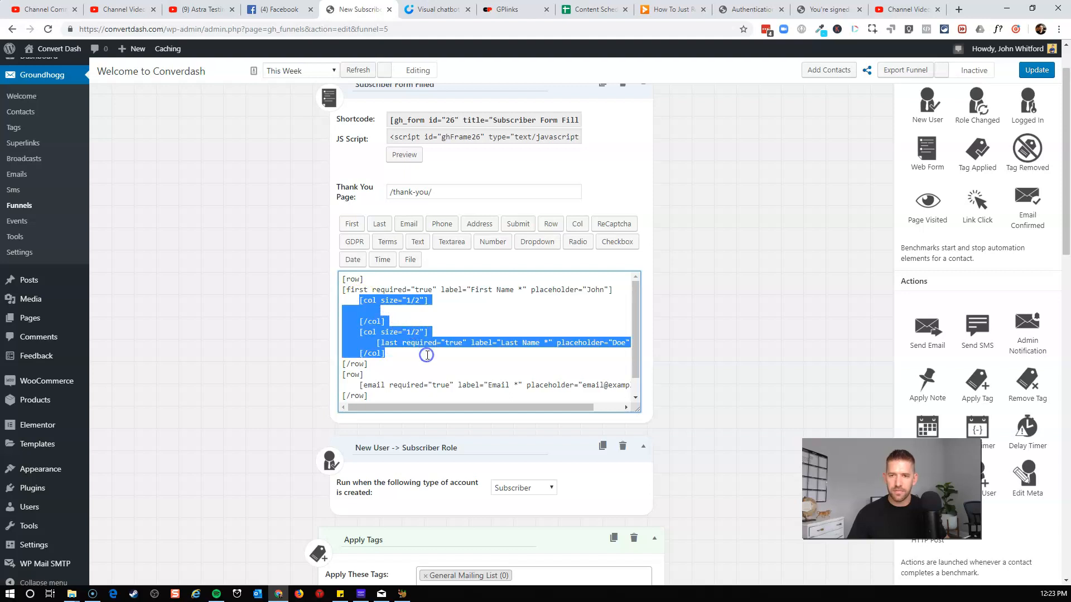
pyautogui.press('BackSpace')
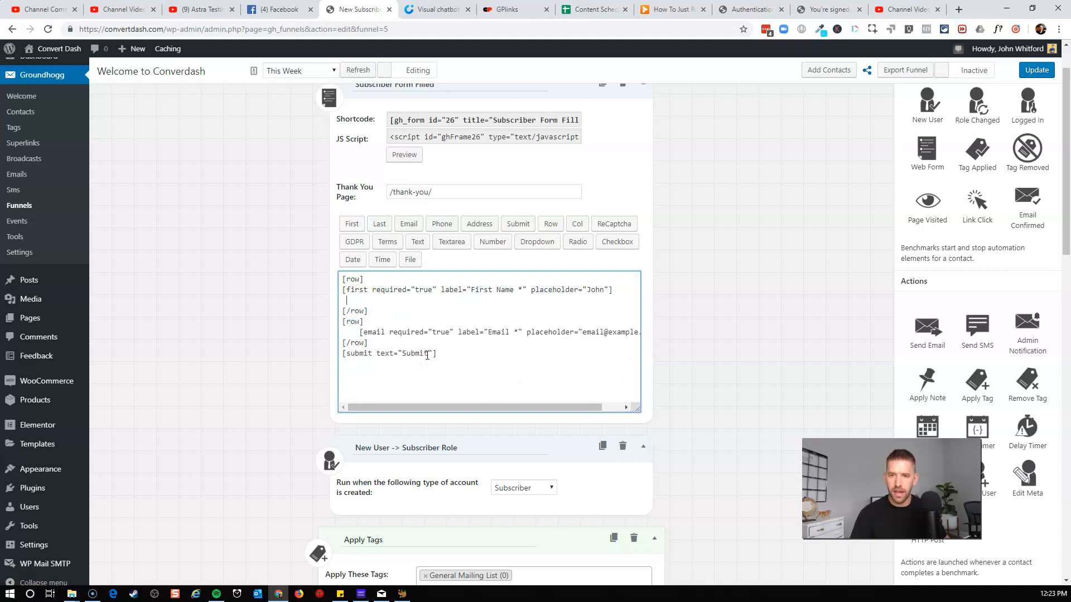
pyautogui.press('BackSpace')
pyautogui.click(343, 290)
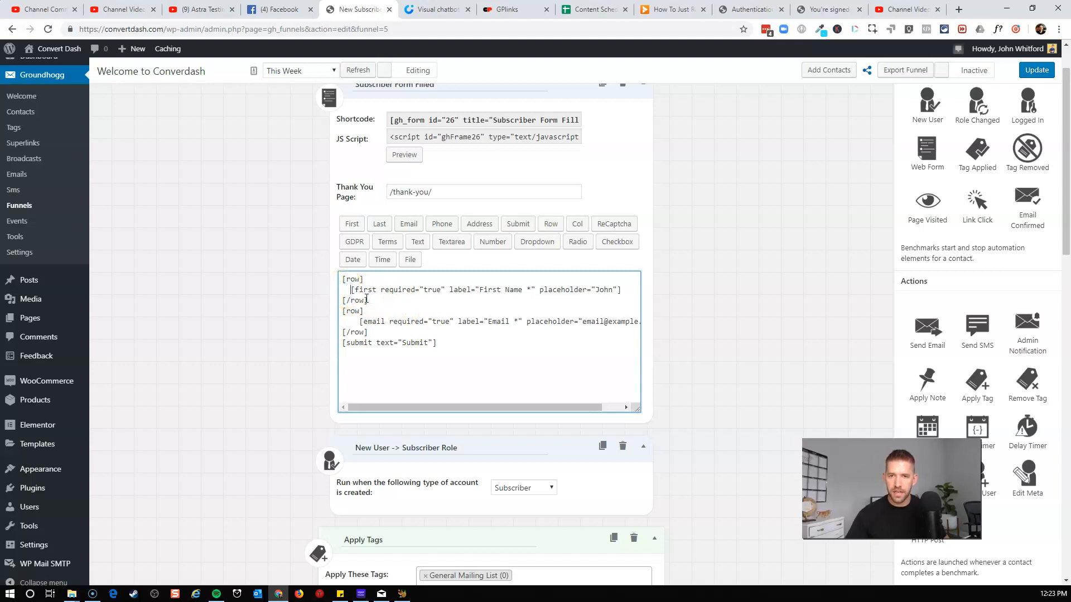
pyautogui.click(442, 332)
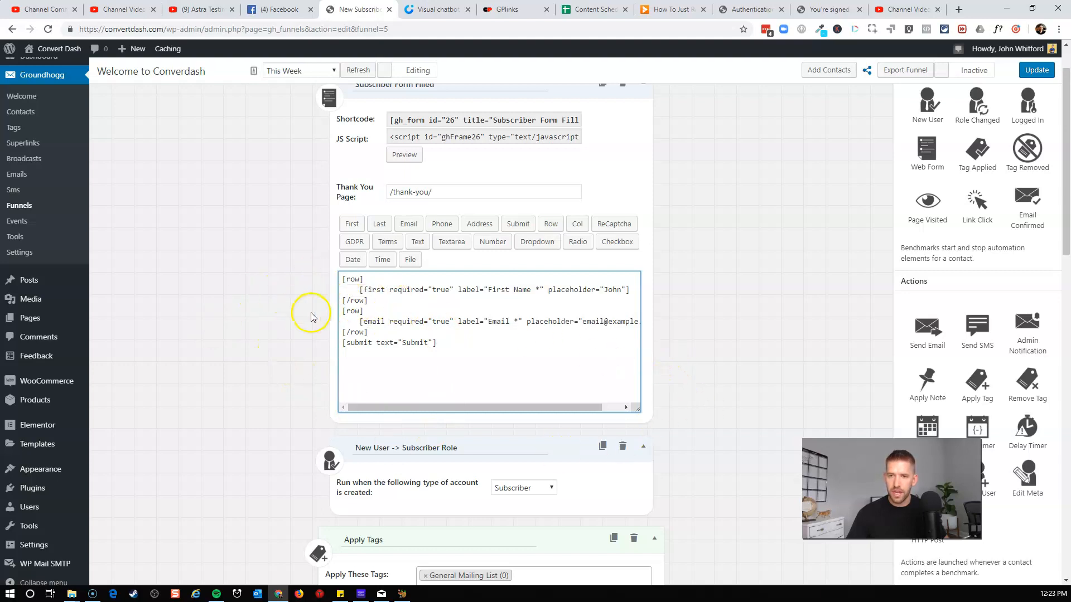
# Change the form's submit button text to "Sign Up".
pyautogui.doubleClick(418, 343)
pyautogui.write('Si')
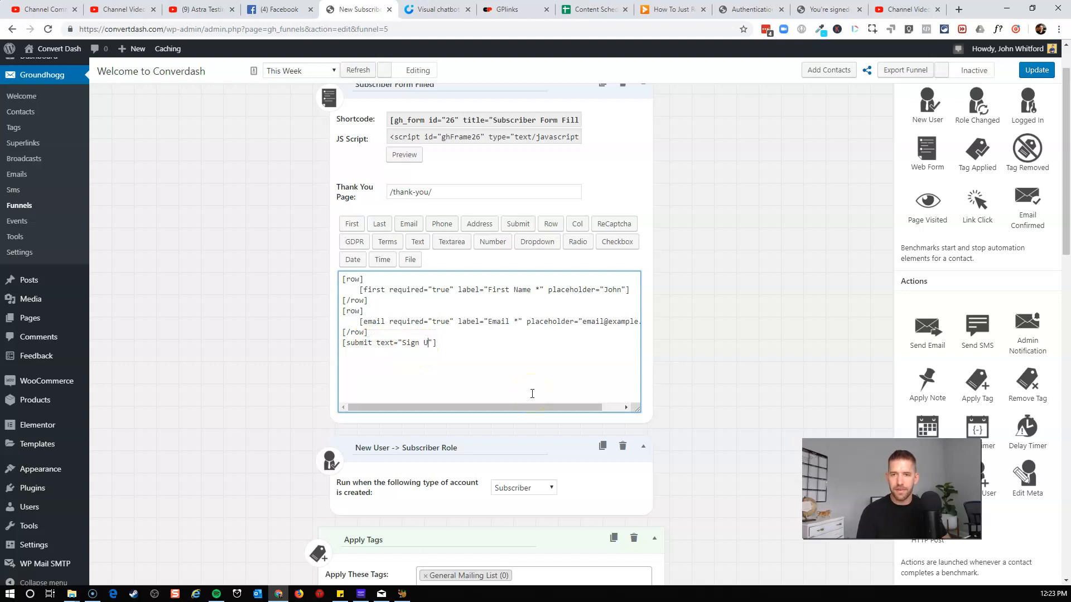
pyautogui.write('gn Up')
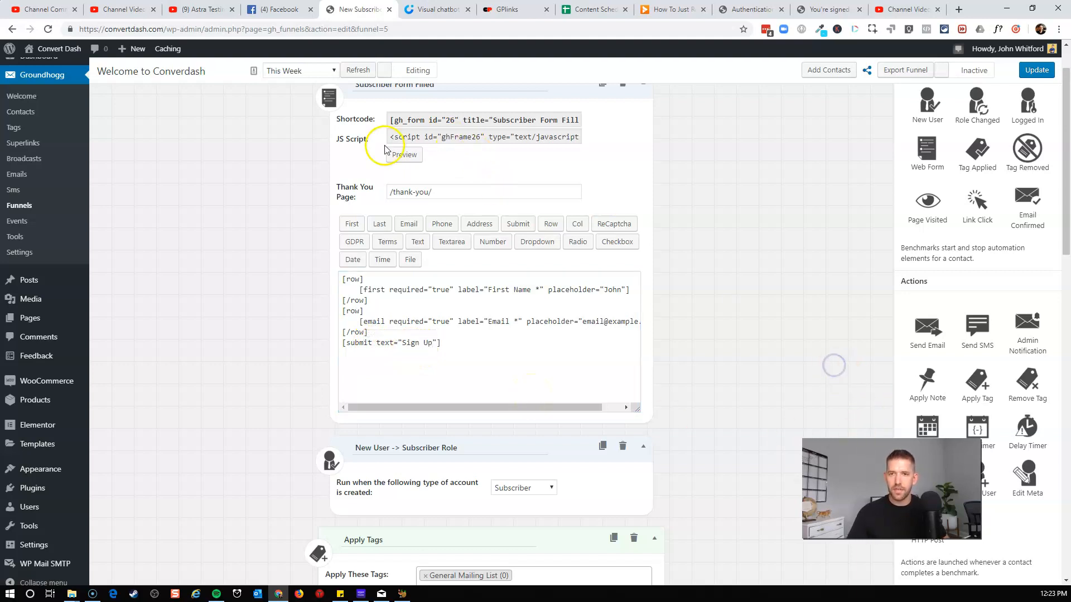
# Preview the form, close the preview, and update the funnel to save the changes.
pyautogui.click(398, 155)
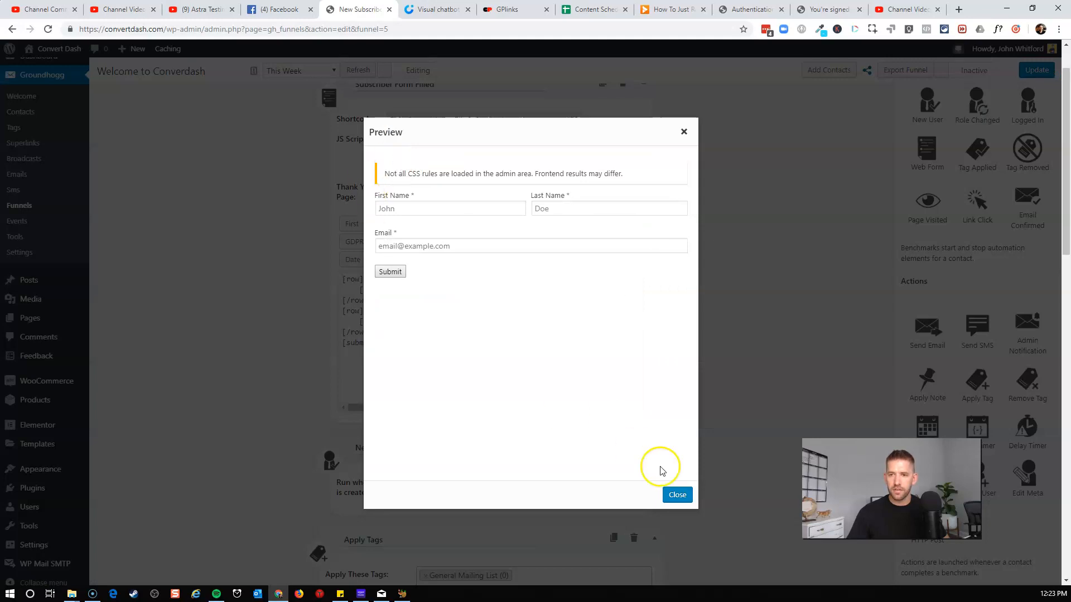
pyautogui.click(677, 495)
pyautogui.click(1032, 71)
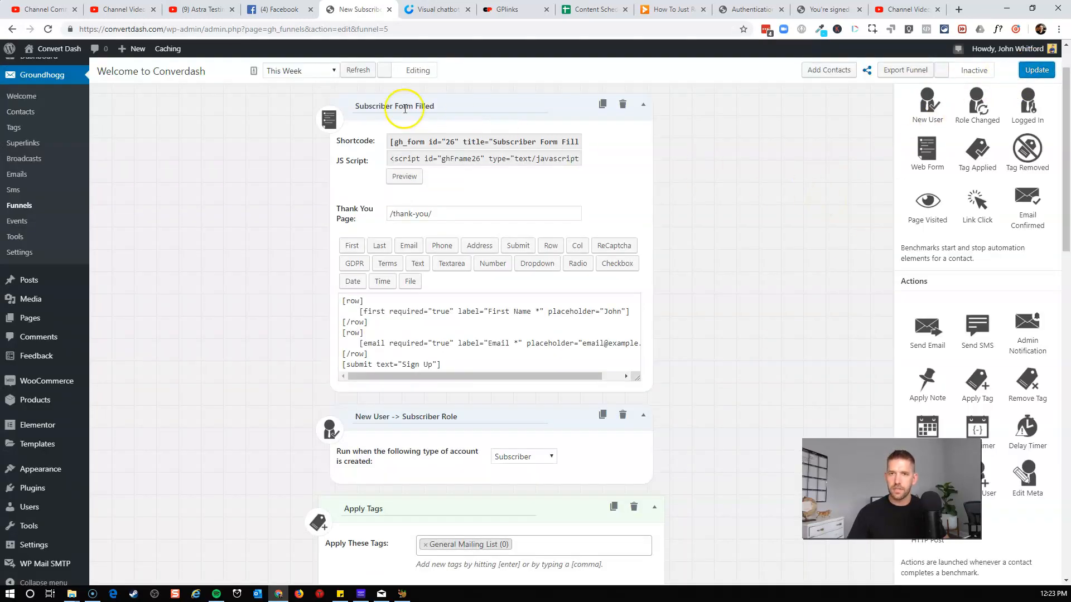
# Preview the updated sign-up form and close the preview.
pyautogui.click(404, 177)
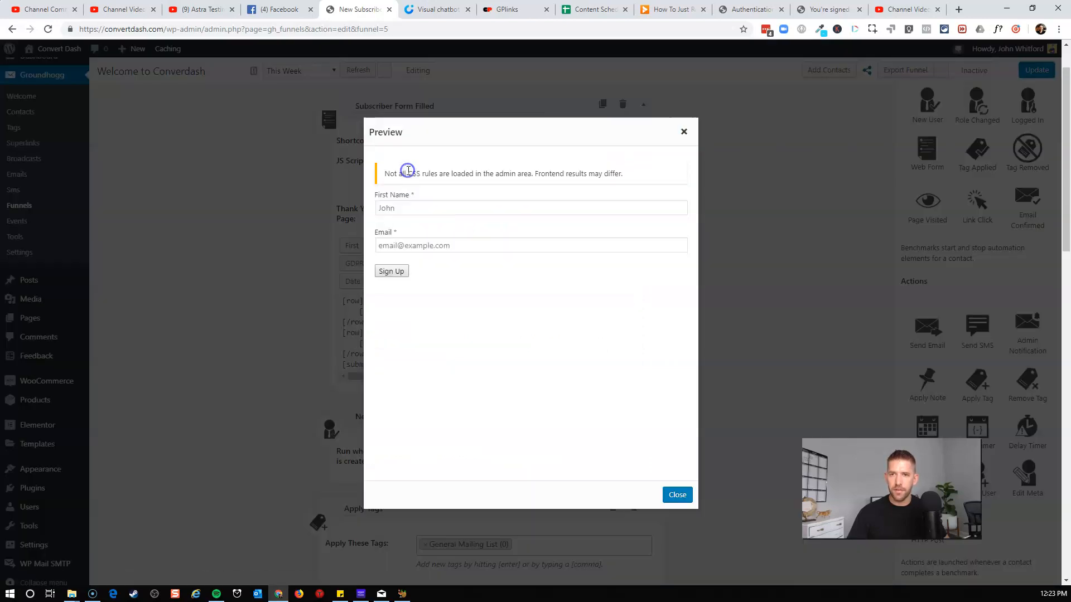
pyautogui.click(423, 211)
pyautogui.click(425, 195)
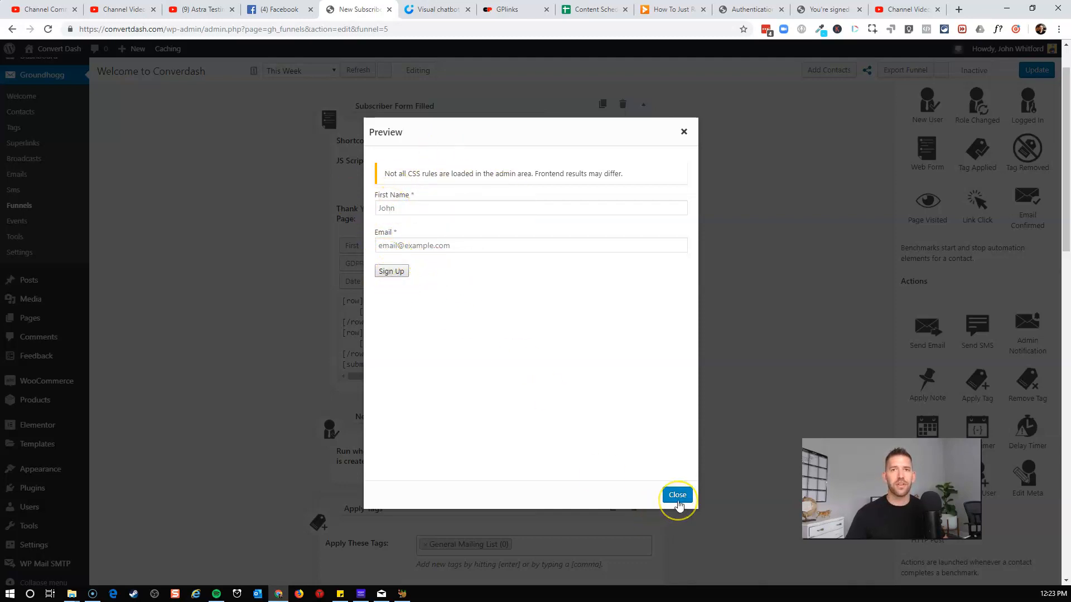
pyautogui.click(678, 496)
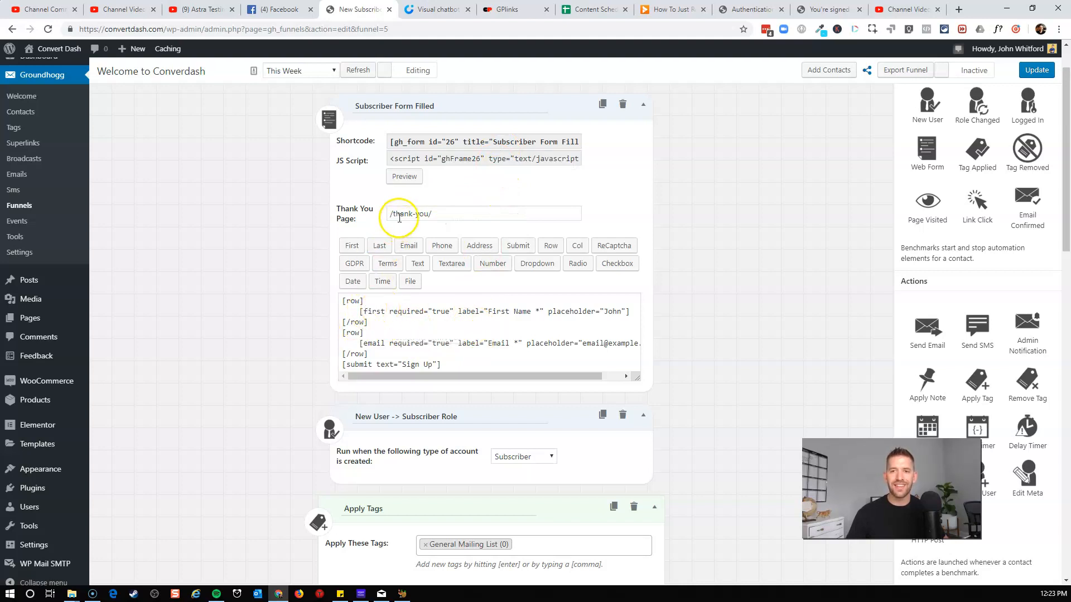
# Review the form's Thank You Page setting and the funnel steps that follow the form.
pyautogui.moveTo(390, 213); pyautogui.dragTo(461, 213)
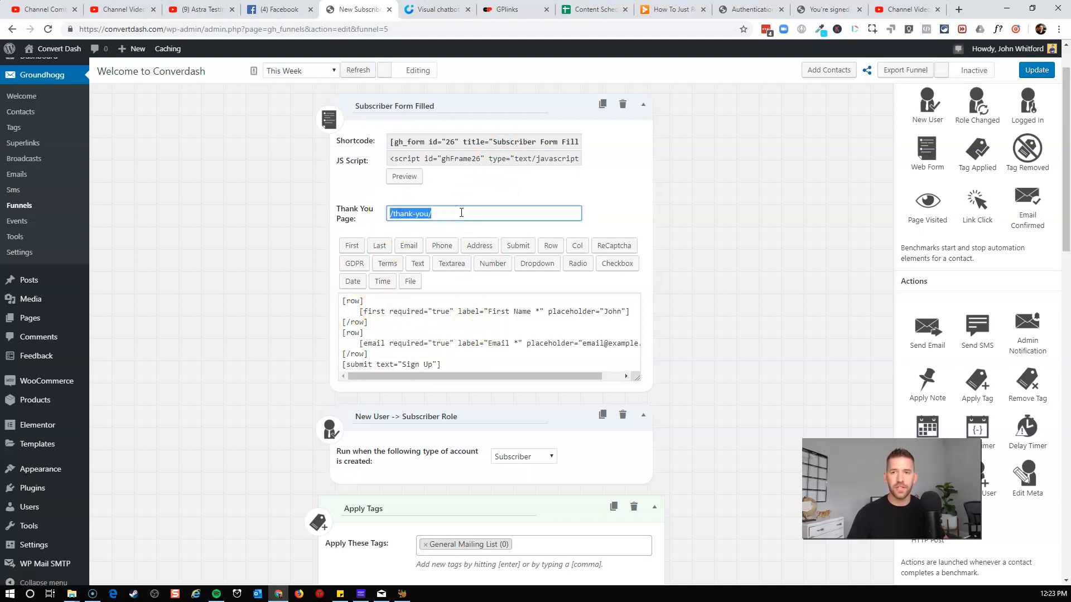
pyautogui.click(461, 213)
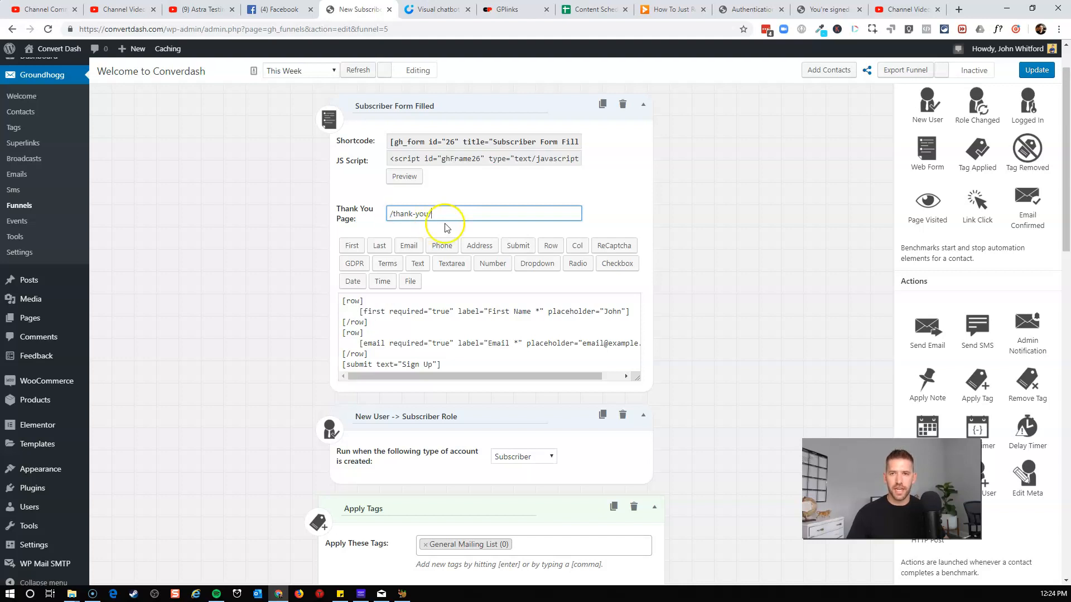
pyautogui.moveTo(454, 219); pyautogui.dragTo(390, 216)
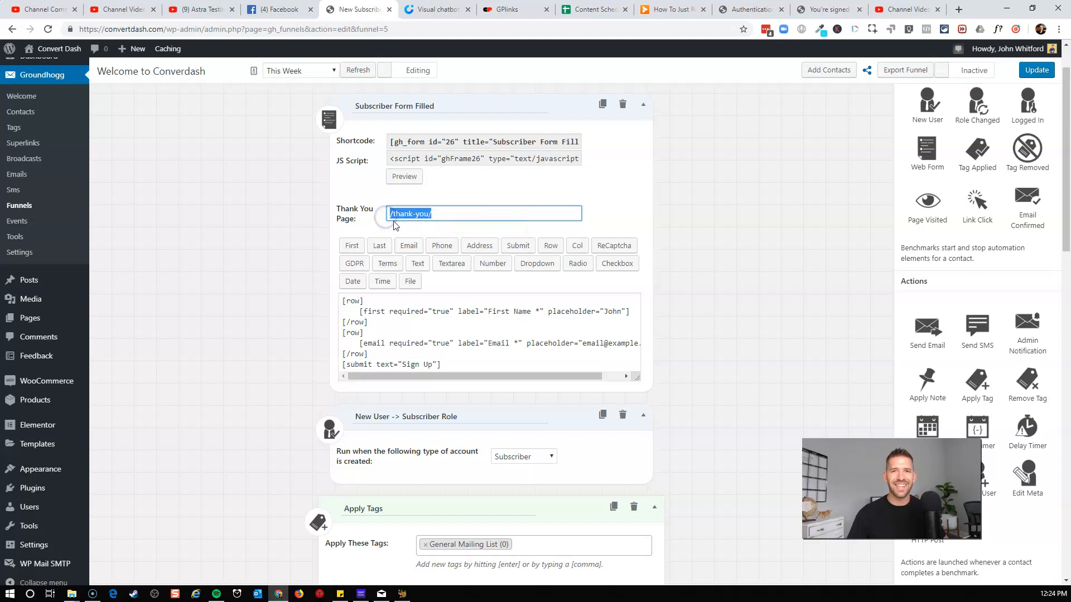
pyautogui.click(250, 265)
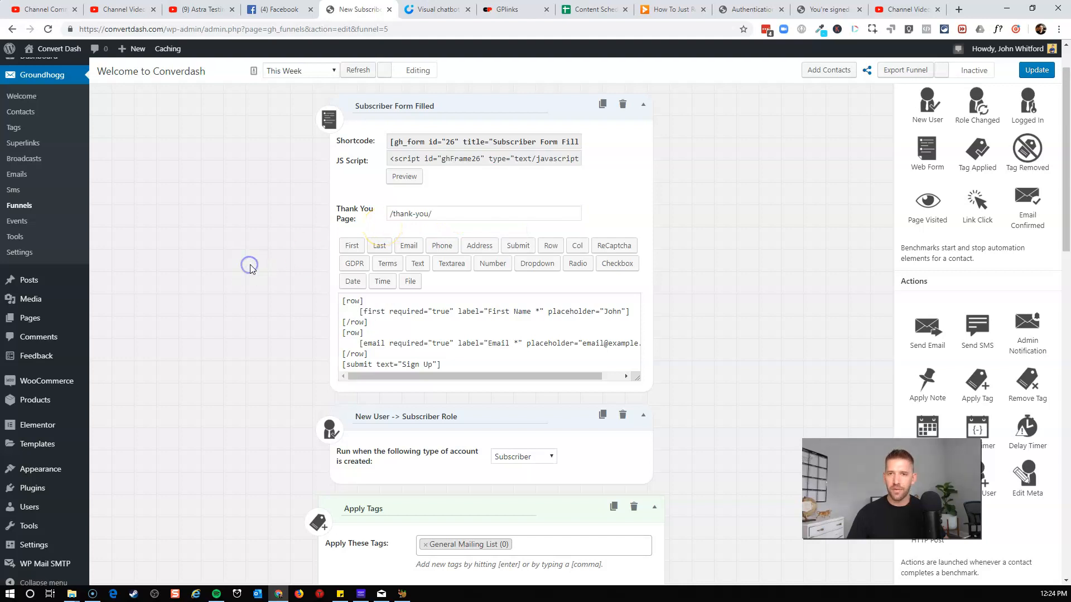
pyautogui.scroll(-1, 251, 270)
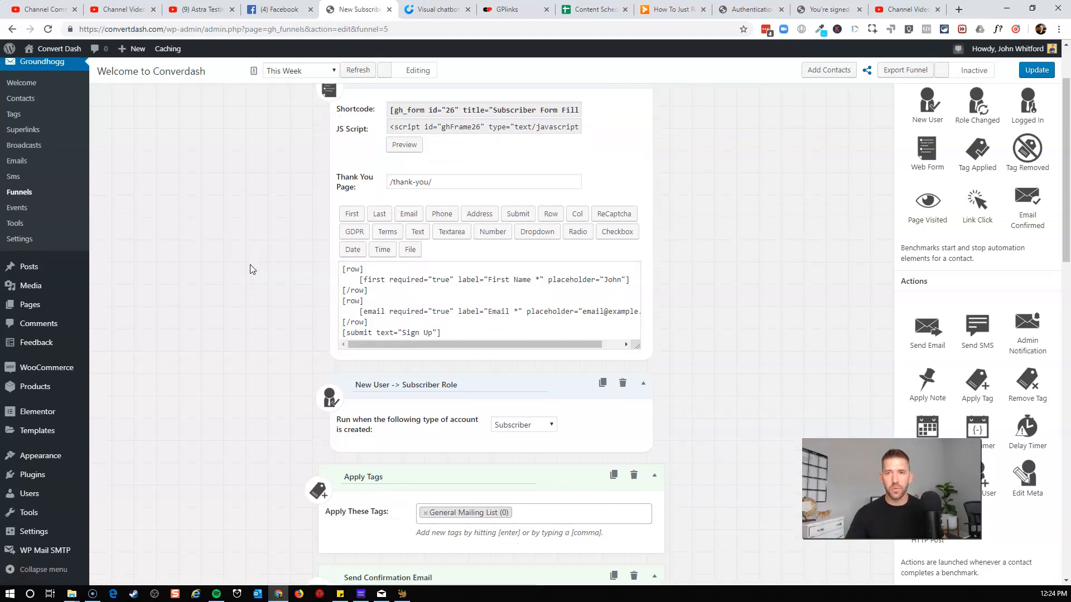
pyautogui.scroll(-2, 250, 270)
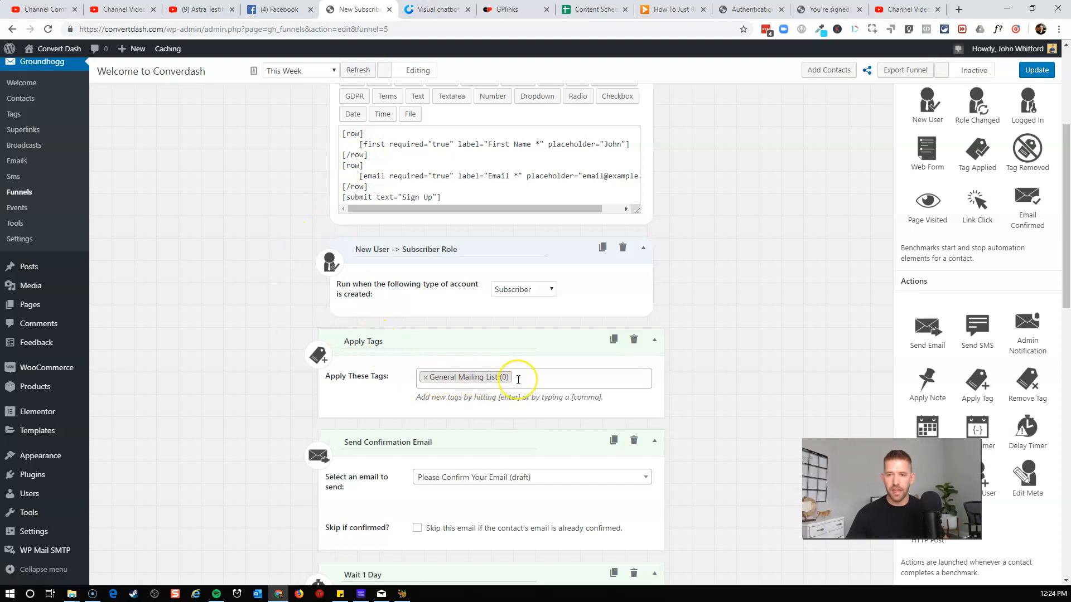
pyautogui.scroll(-2, 518, 380)
pyautogui.moveTo(402, 335); pyautogui.dragTo(382, 341)
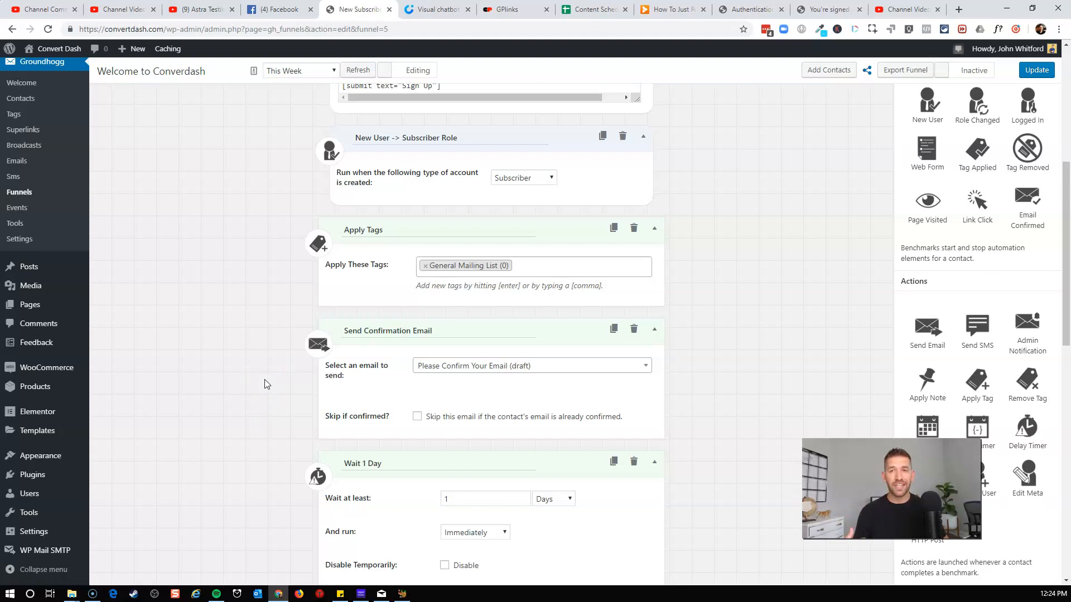
pyautogui.moveTo(551, 408)
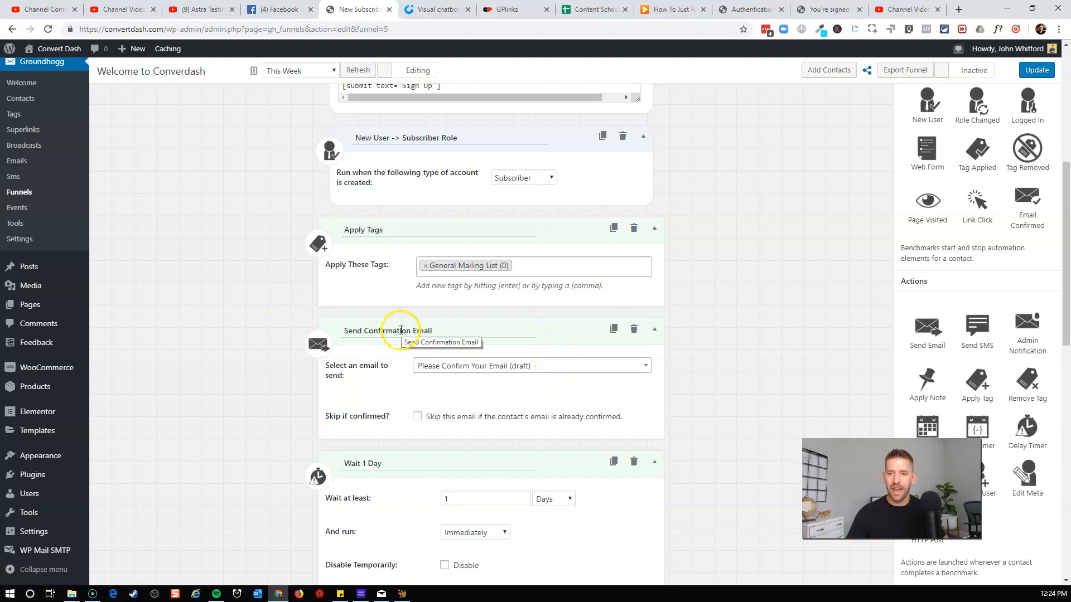
# Open the confirmation email for editing and replace its subject with "Welcome to ConvertDash! Please confirm your subscription".
pyautogui.click(437, 382)
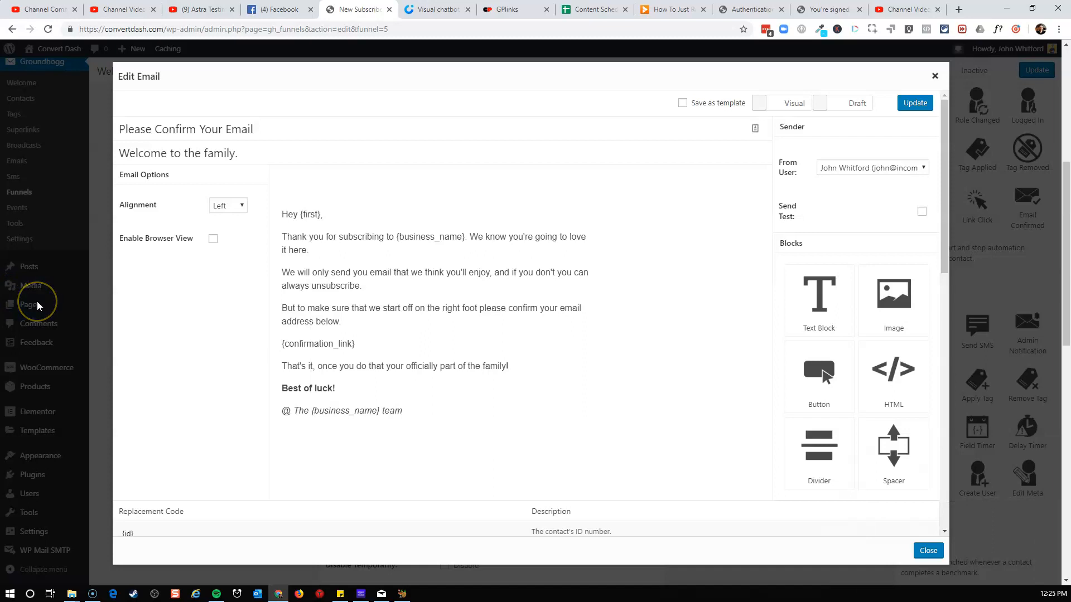
pyautogui.tripleClick(252, 134)
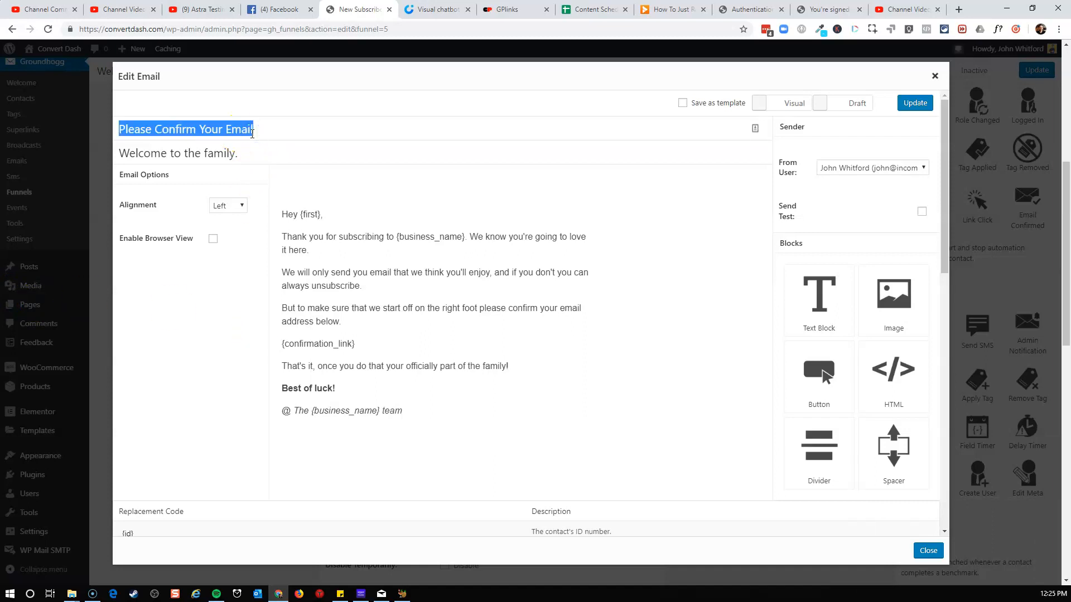
pyautogui.write('Welcome to ConvertDash! Please confirm your subscription')
pyautogui.click(154, 153)
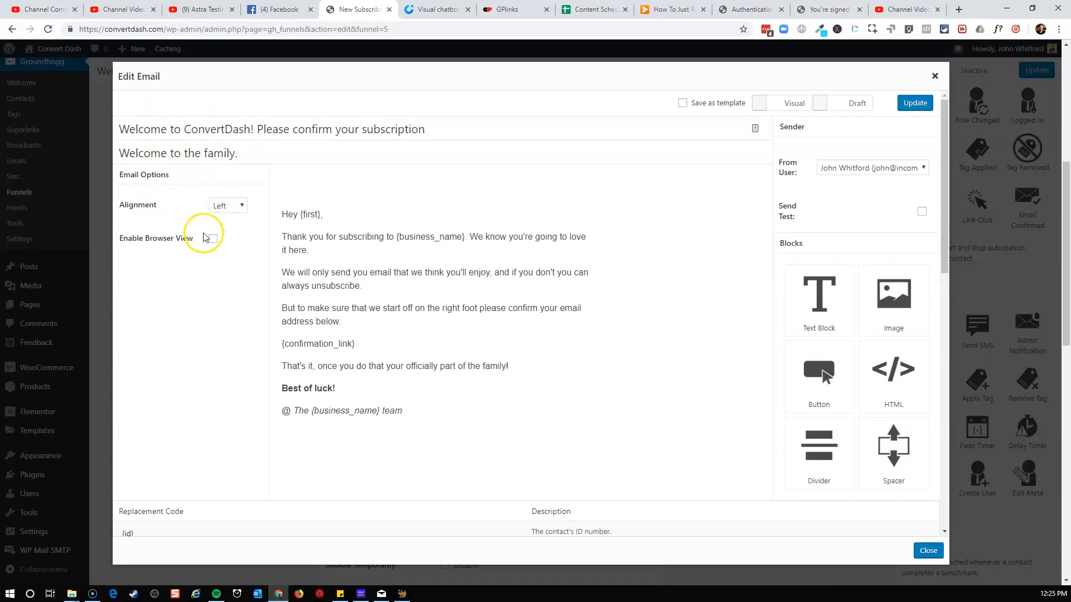
# Switch the confirmation email's status from Draft to Ready.
pyautogui.click(336, 220)
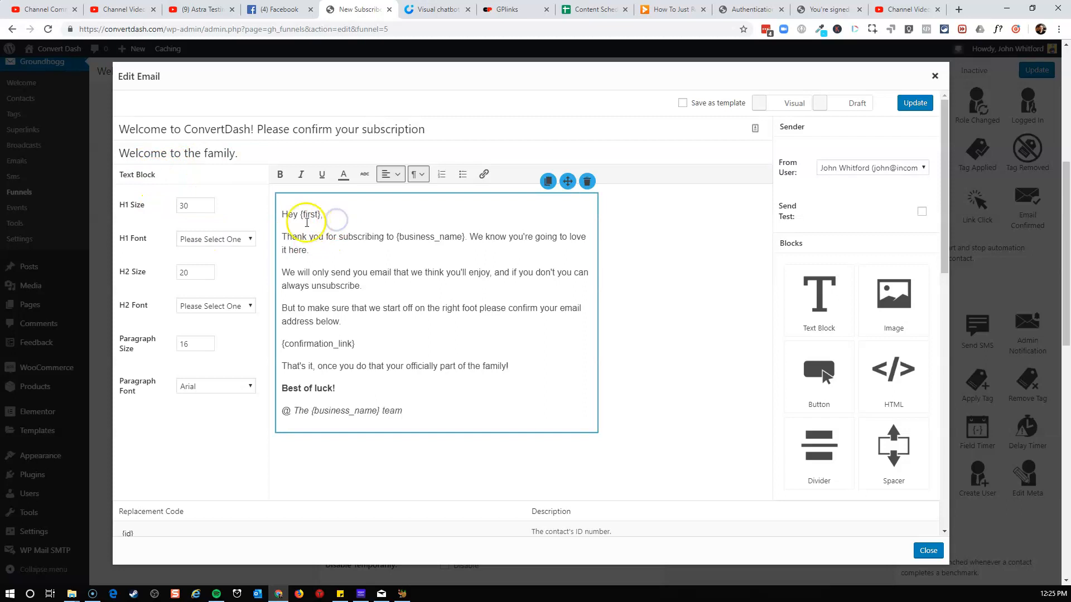
pyautogui.click(348, 222)
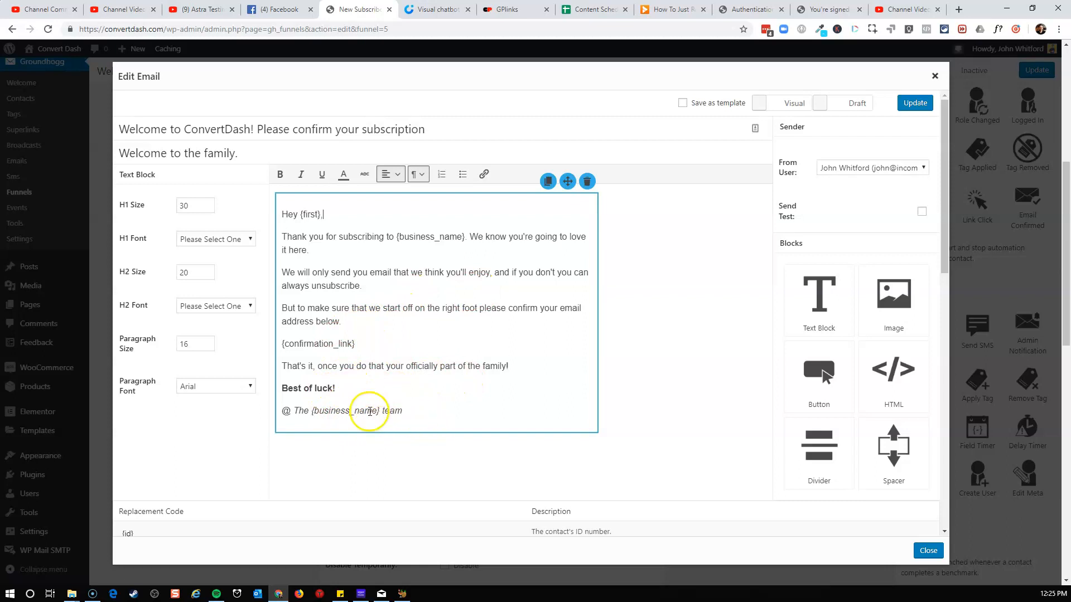
pyautogui.click(858, 107)
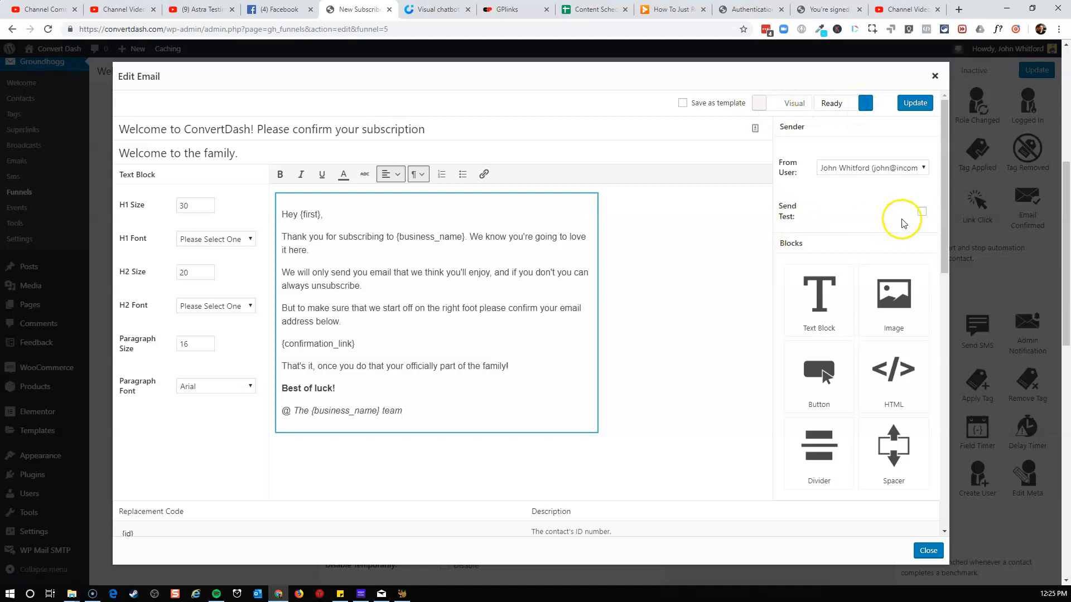
# Enable sending a test and choose the site's info account as the test recipient.
pyautogui.click(922, 212)
pyautogui.click(887, 250)
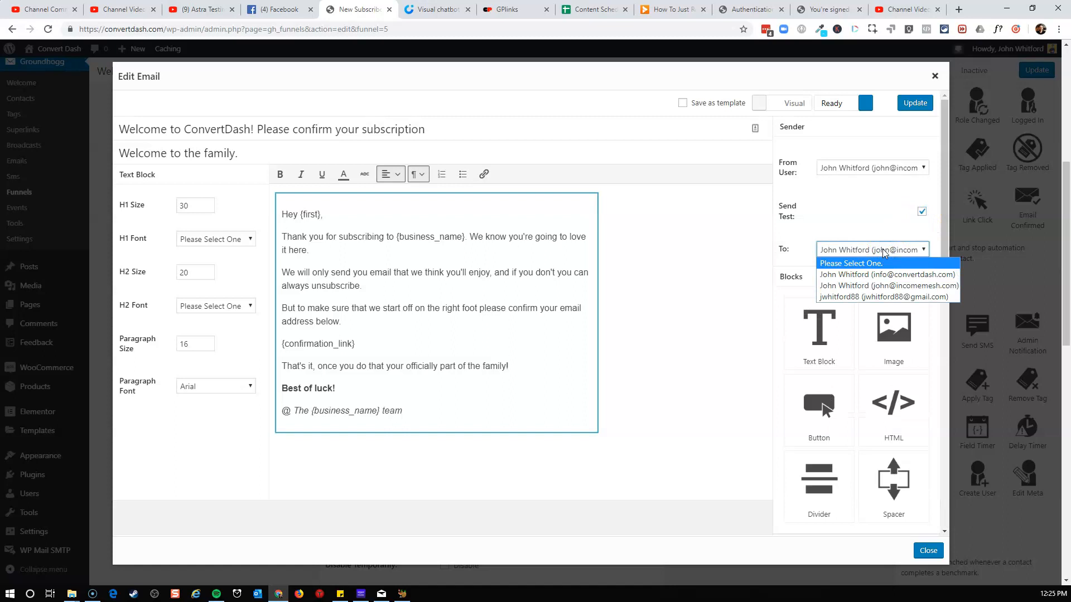
pyautogui.click(888, 276)
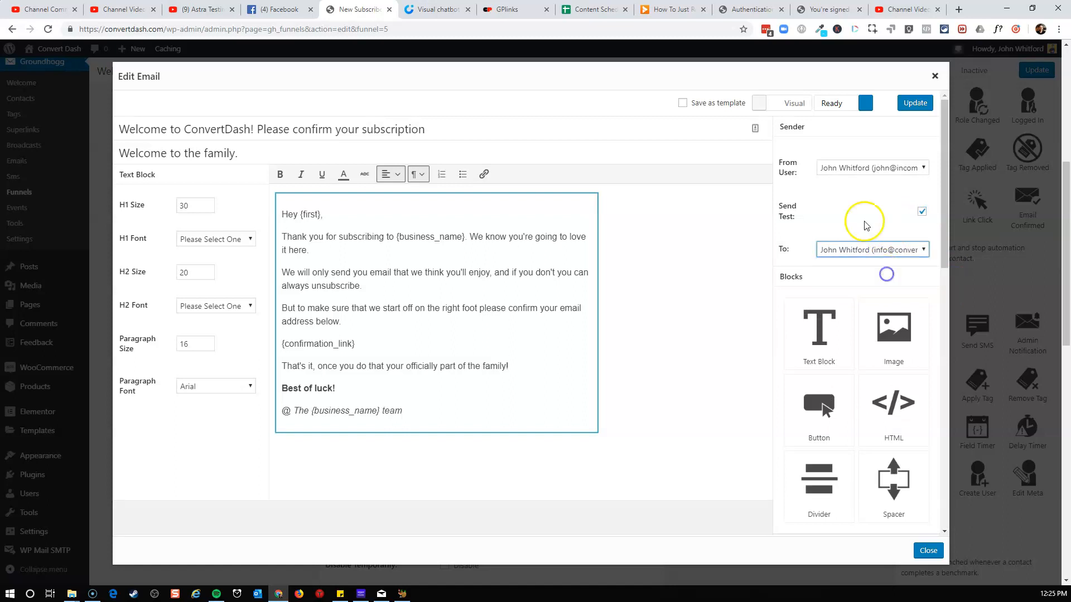
pyautogui.click(858, 167)
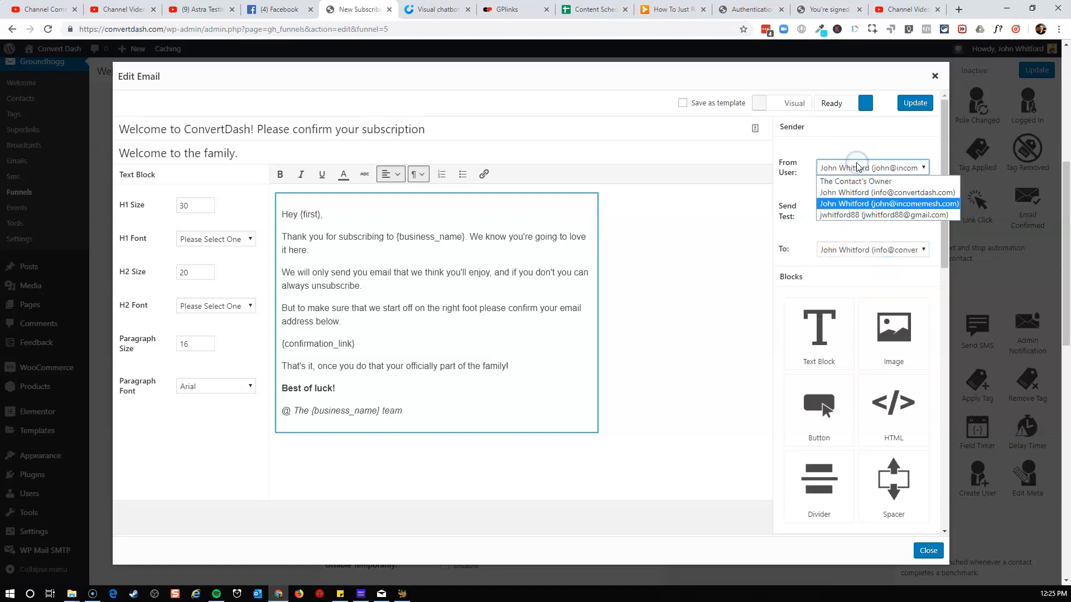
pyautogui.click(858, 167)
pyautogui.click(875, 249)
pyautogui.click(883, 275)
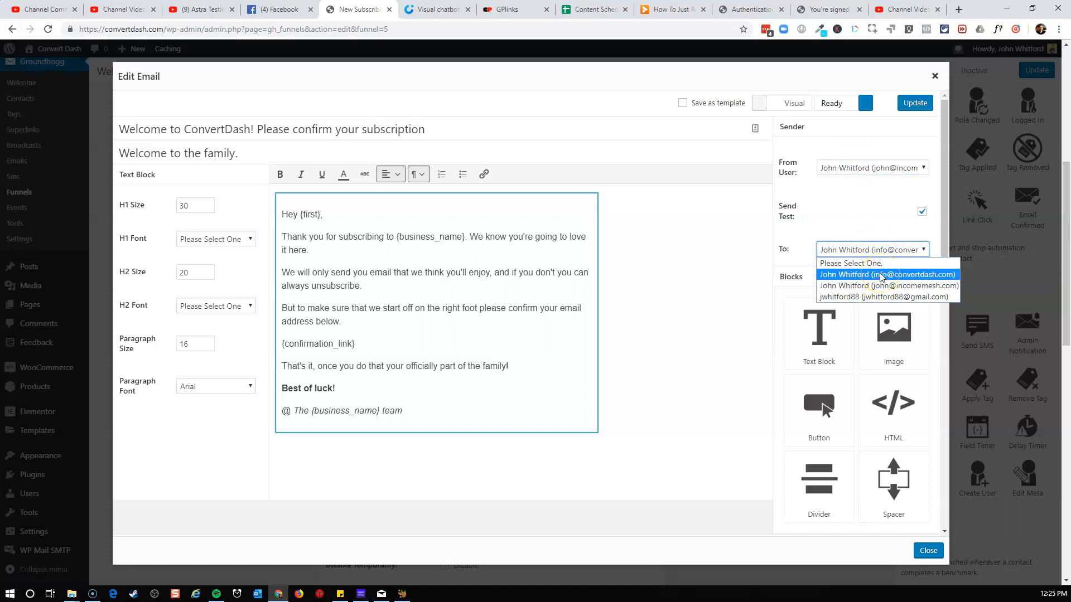
# Set the email's sender to the site's info account and update the email to send the test.
pyautogui.click(859, 167)
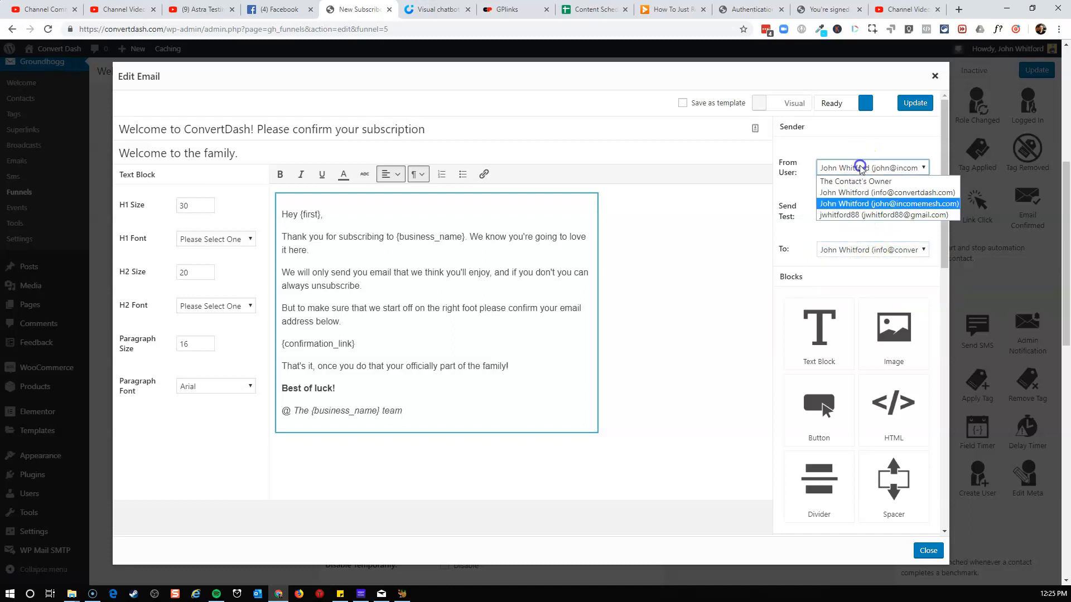
pyautogui.click(826, 209)
pyautogui.click(888, 206)
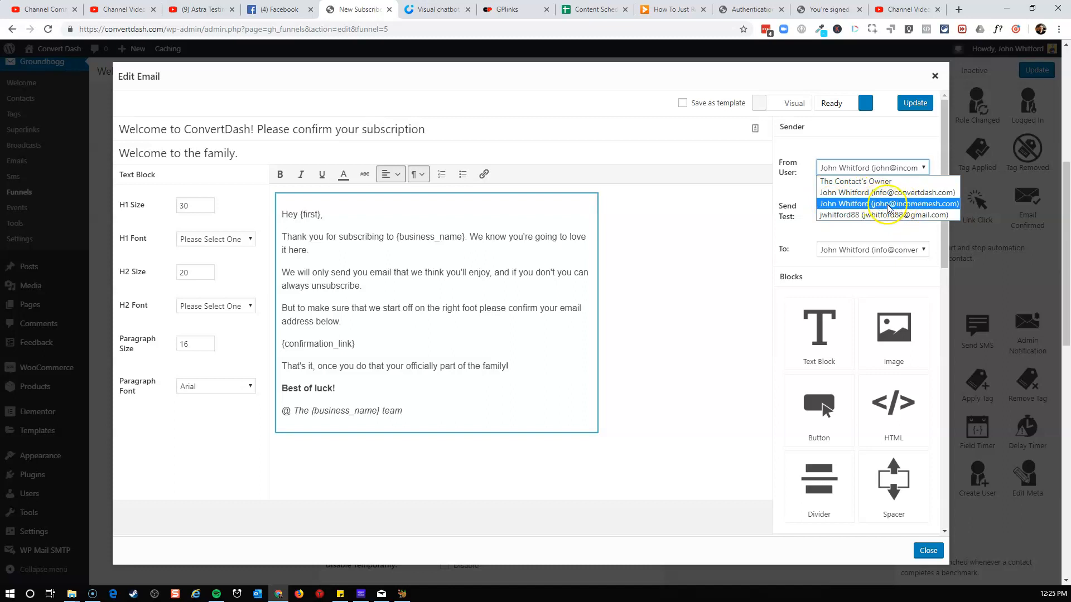
pyautogui.click(850, 194)
pyautogui.click(836, 198)
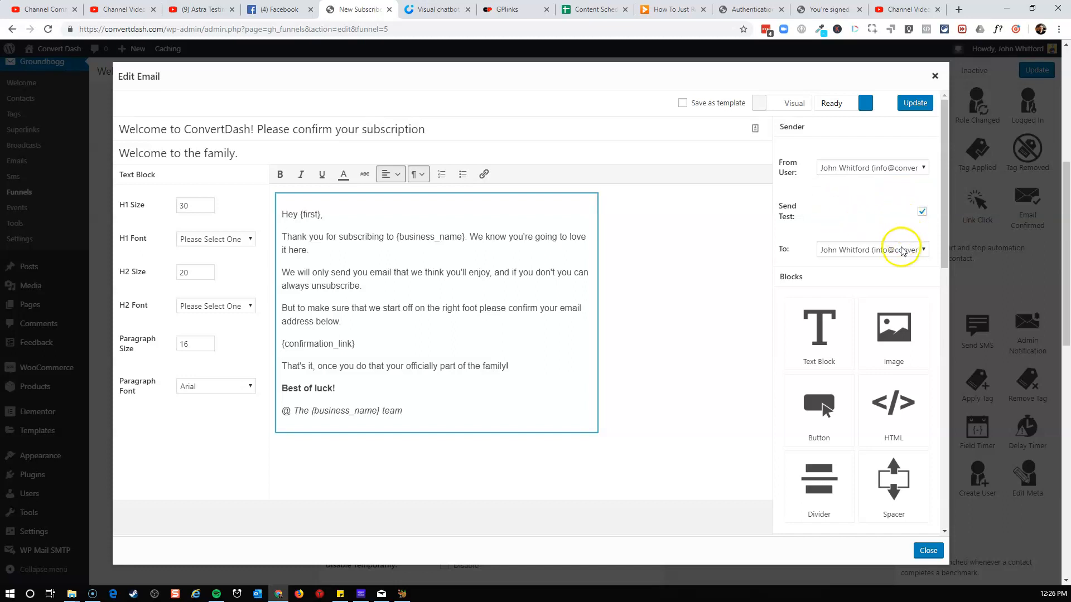
pyautogui.click(915, 108)
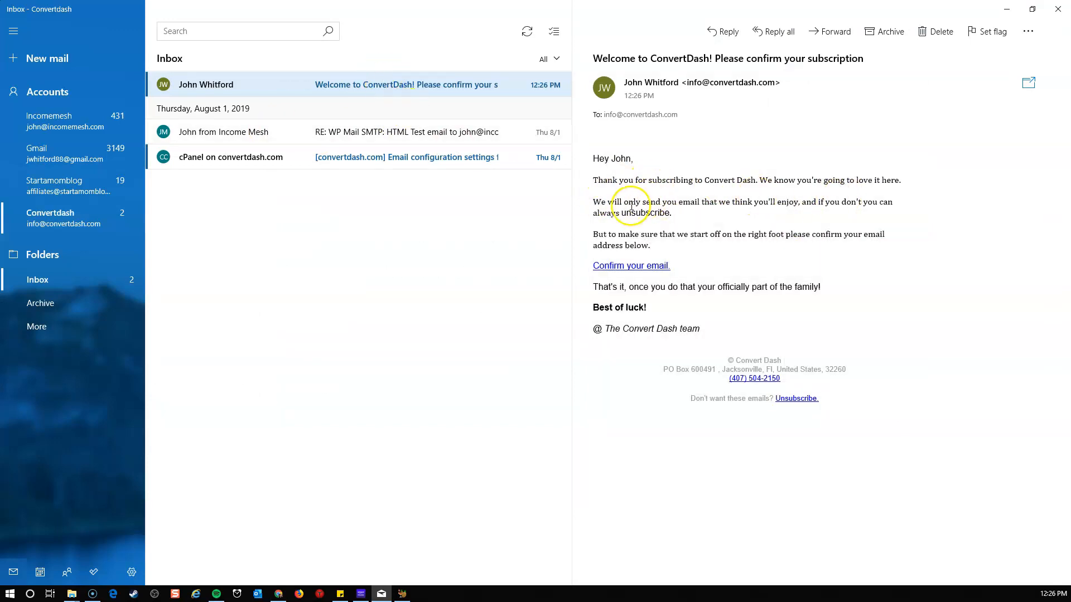
# Follow the confirmation link in the received test email, return to the funnel tab, and close the email editor.
pyautogui.click(637, 268)
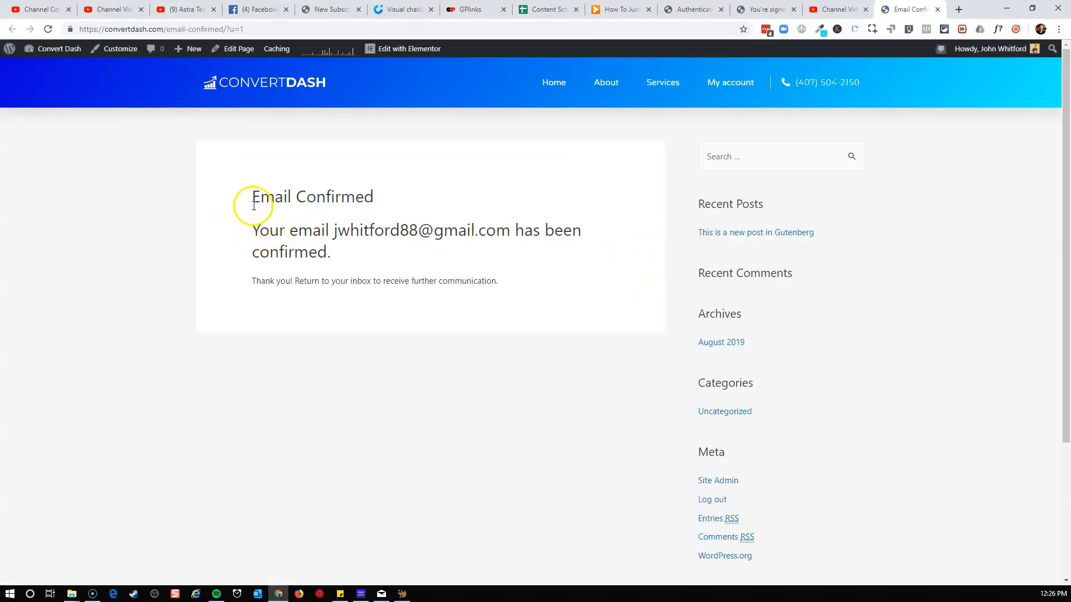
pyautogui.moveTo(251, 196); pyautogui.dragTo(362, 224)
pyautogui.moveTo(260, 280); pyautogui.dragTo(511, 284)
pyautogui.click(519, 287)
pyautogui.click(324, 9)
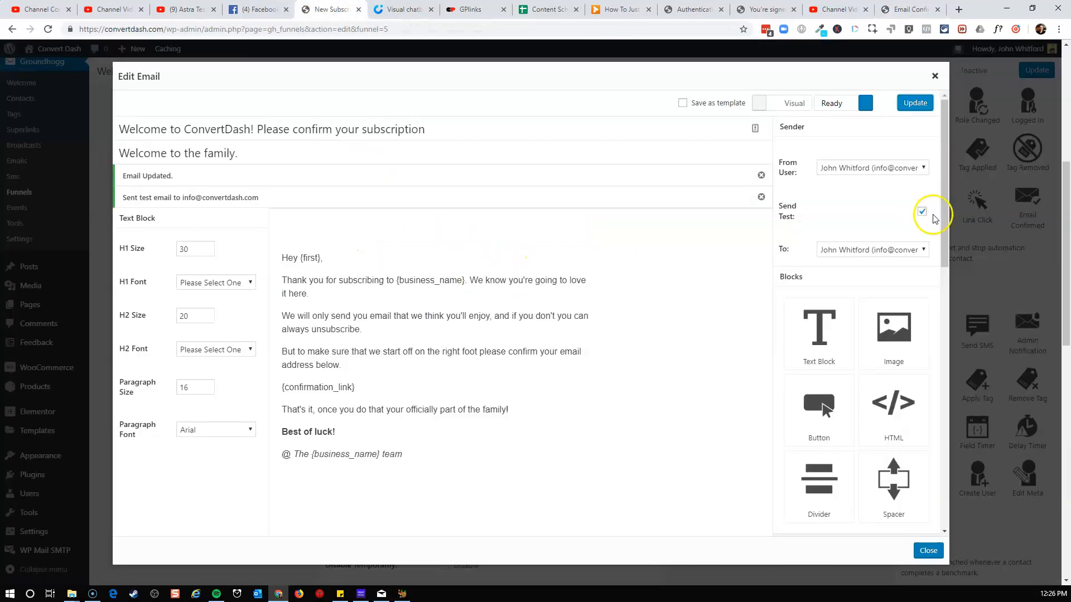
pyautogui.click(929, 551)
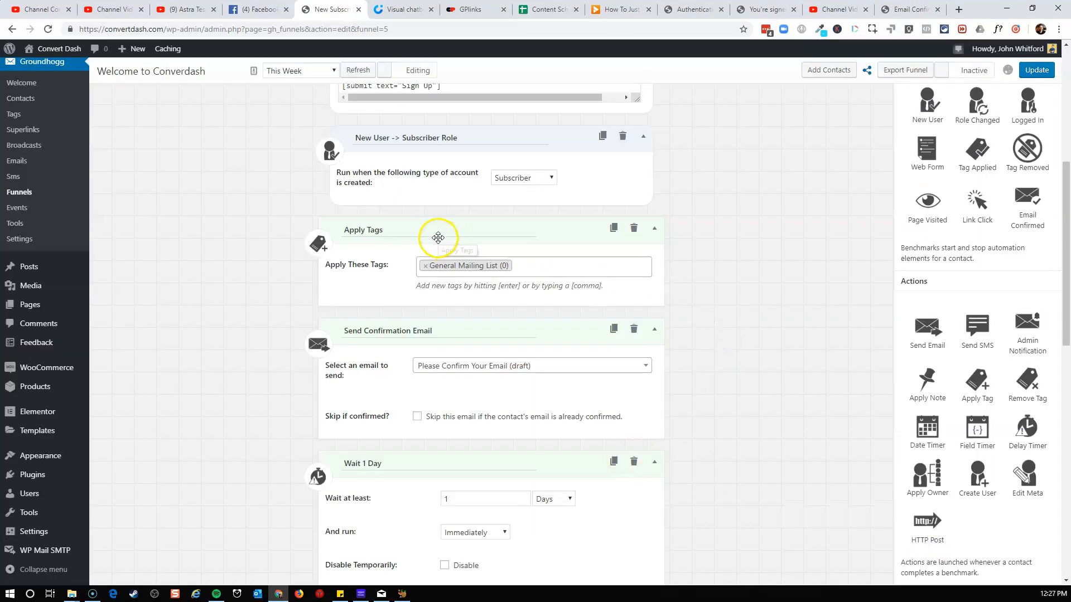
# Open the "Still want to join?" email, set its sender to the site's info account, update it, and close the editor.
pyautogui.scroll(-4, 369, 344)
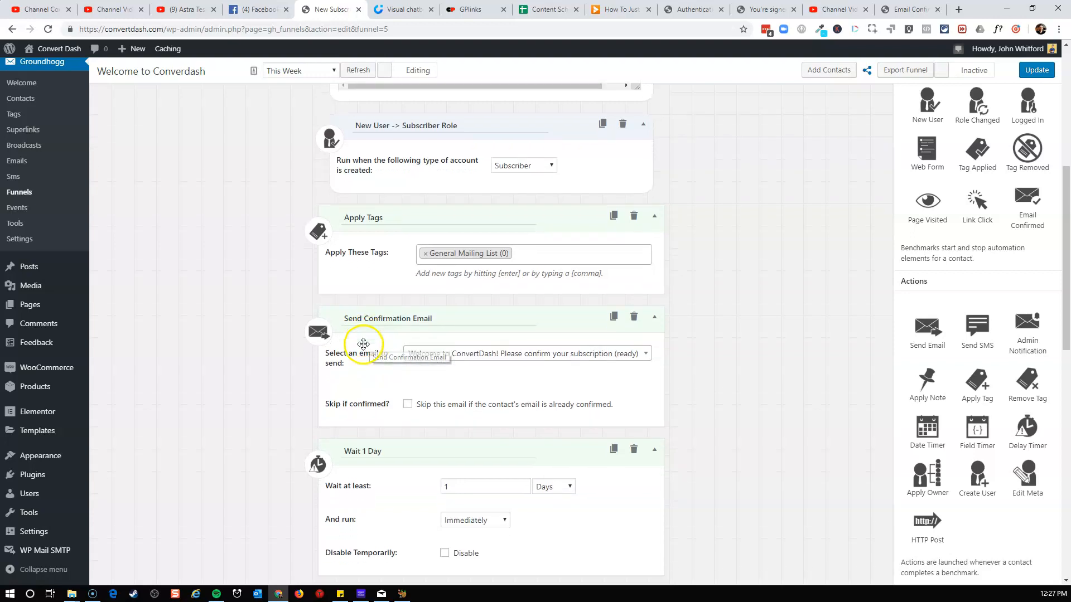
pyautogui.moveTo(416, 433)
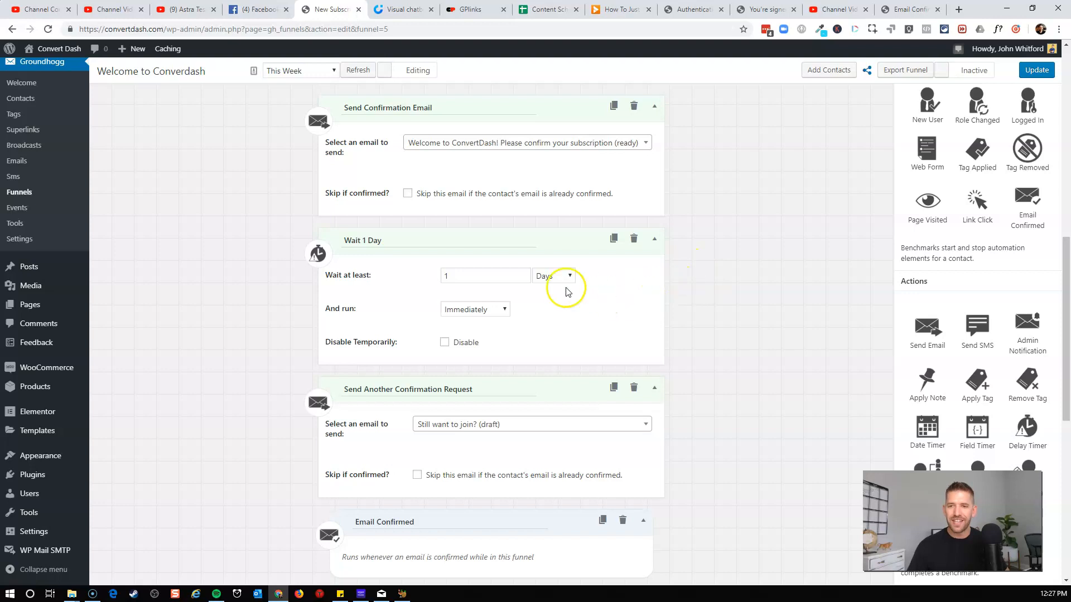
pyautogui.scroll(-1, 502, 378)
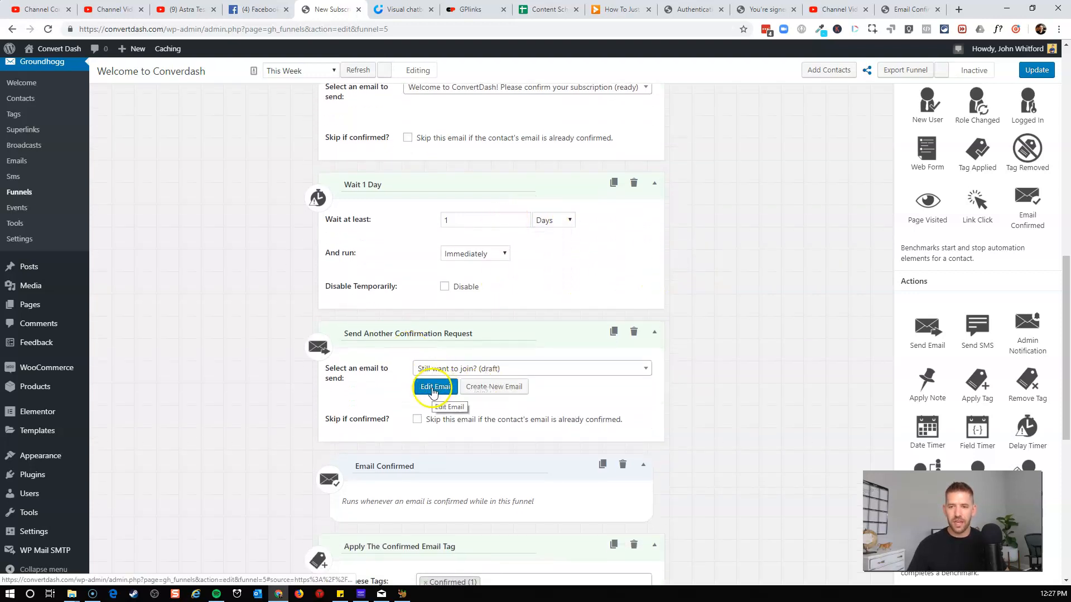
pyautogui.click(434, 380)
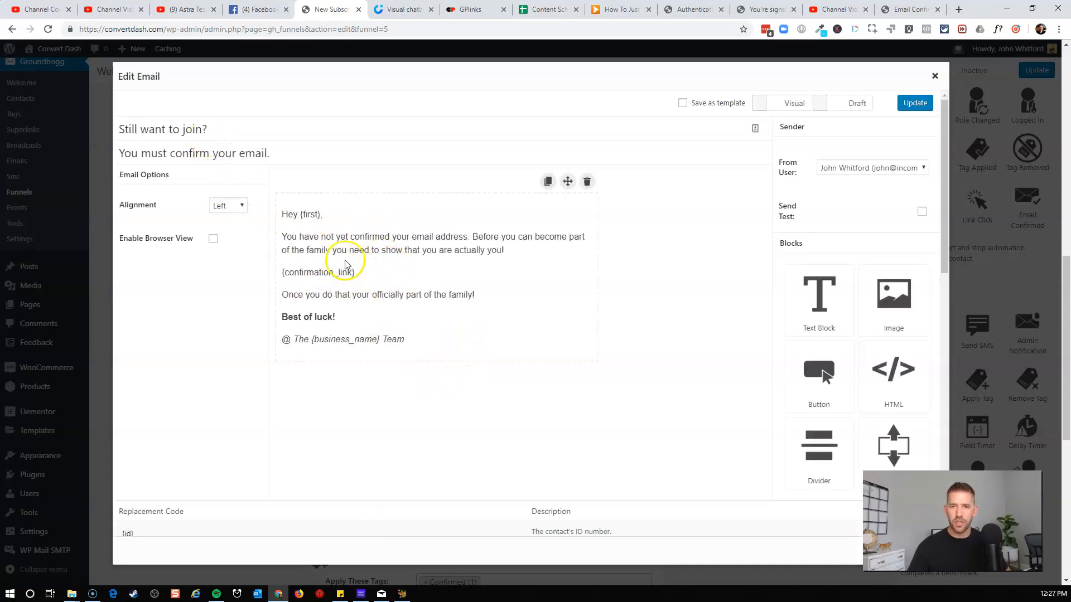
pyautogui.click(885, 168)
pyautogui.click(882, 190)
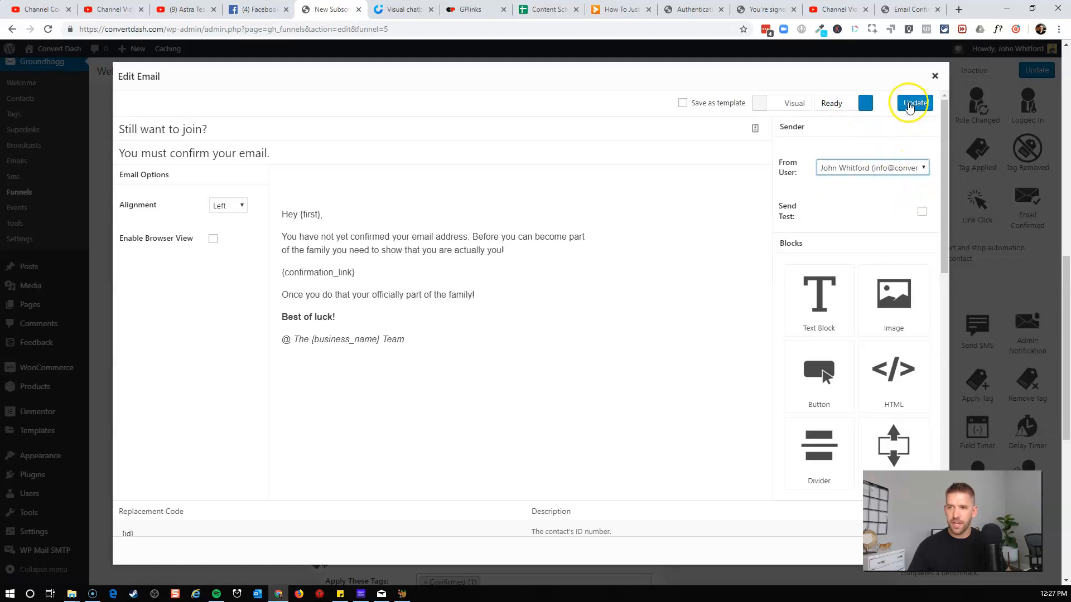
pyautogui.click(909, 105)
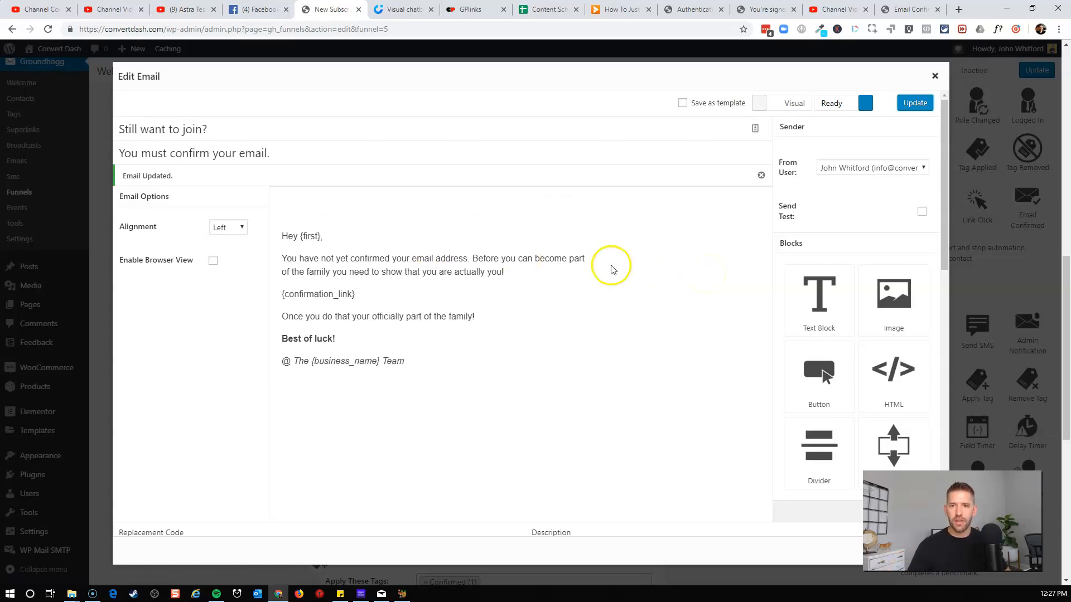
pyautogui.click(955, 90)
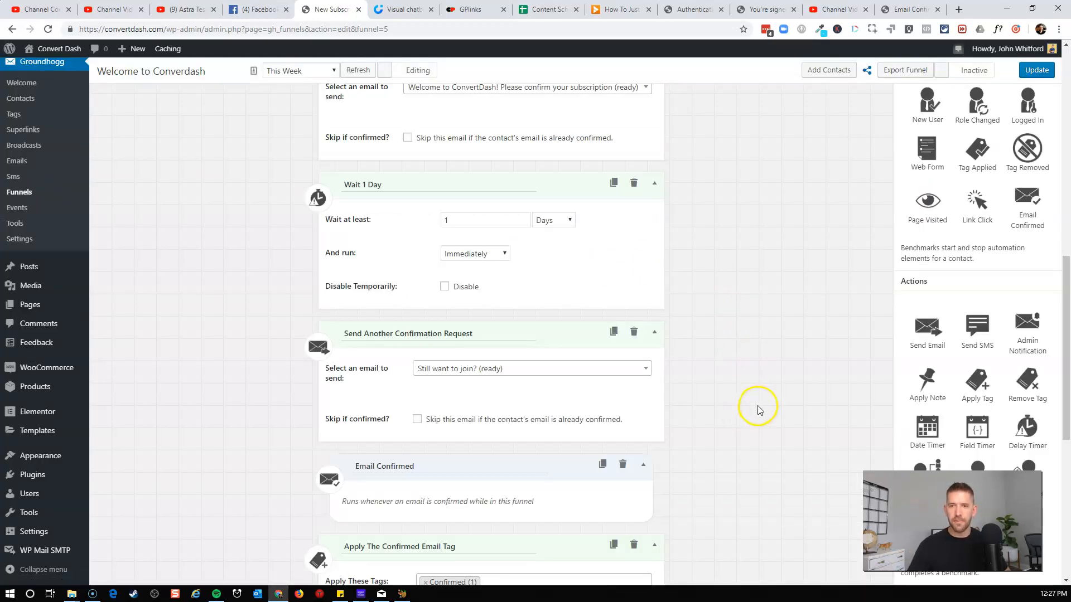
# Turn on "Skip this email if the contact's email is already confirmed" for the Send Confirmation Email step.
pyautogui.scroll(2, 763, 410)
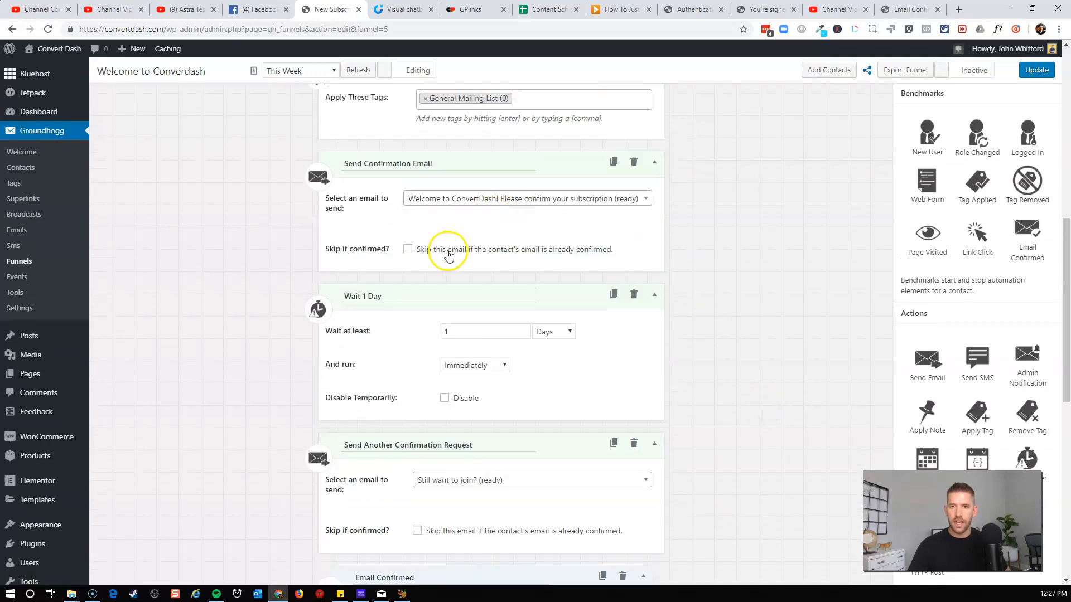
pyautogui.click(414, 250)
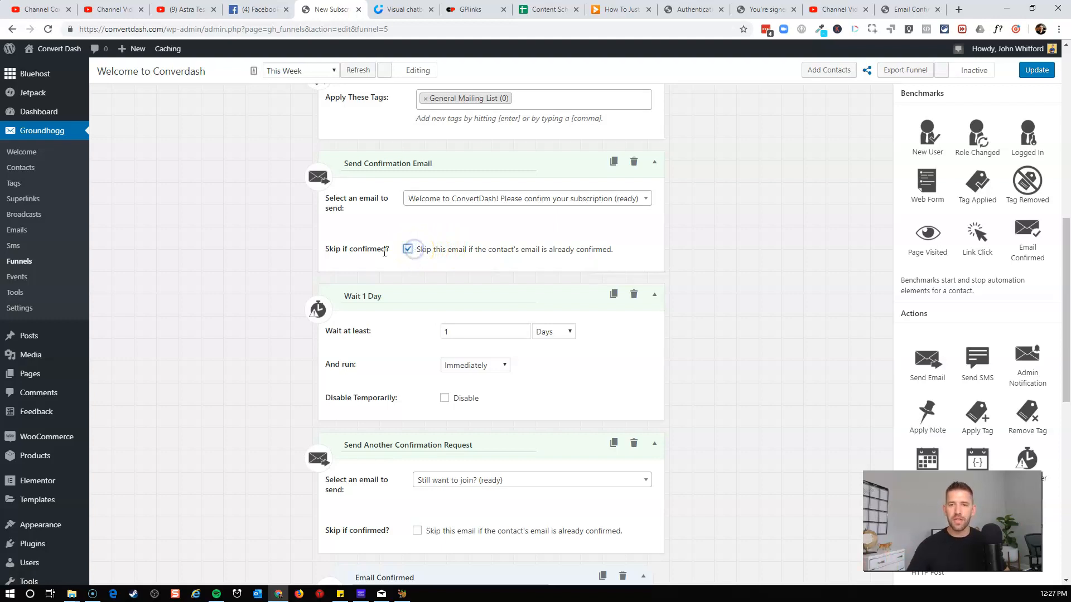
pyautogui.scroll(-1, 603, 232)
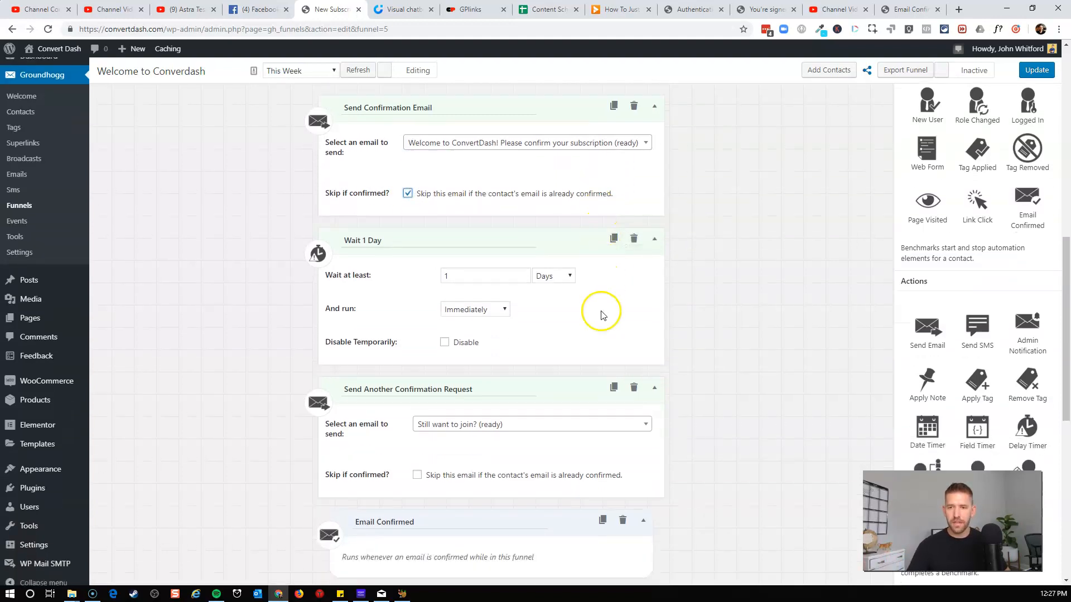
# Open the "Let's get acquainted." welcome email and fill in its name, company description and first-action placeholders.
pyautogui.scroll(-1, 600, 311)
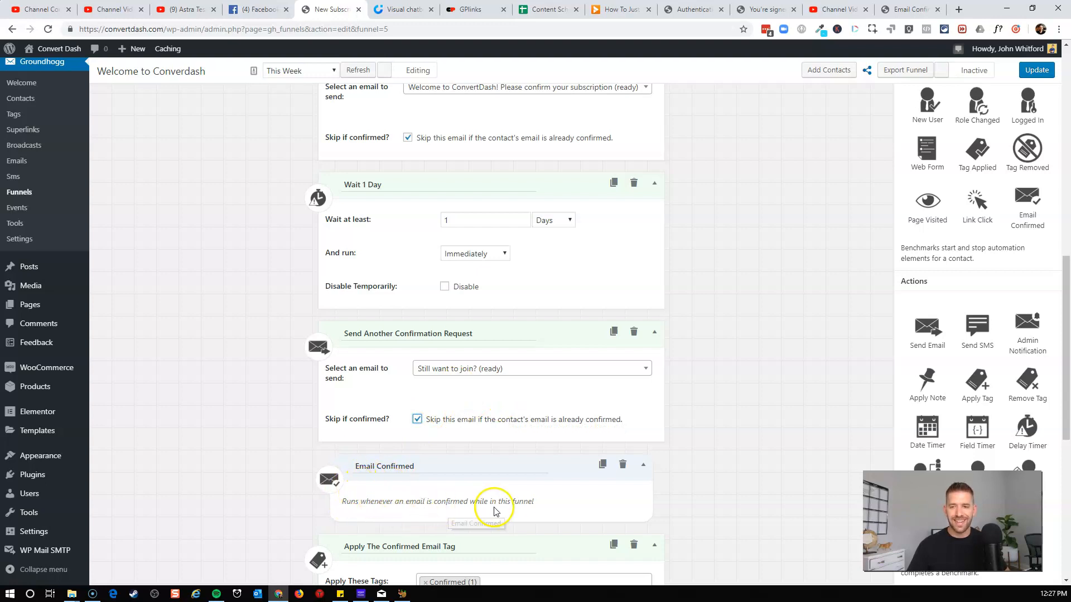
pyautogui.scroll(-1, 494, 512)
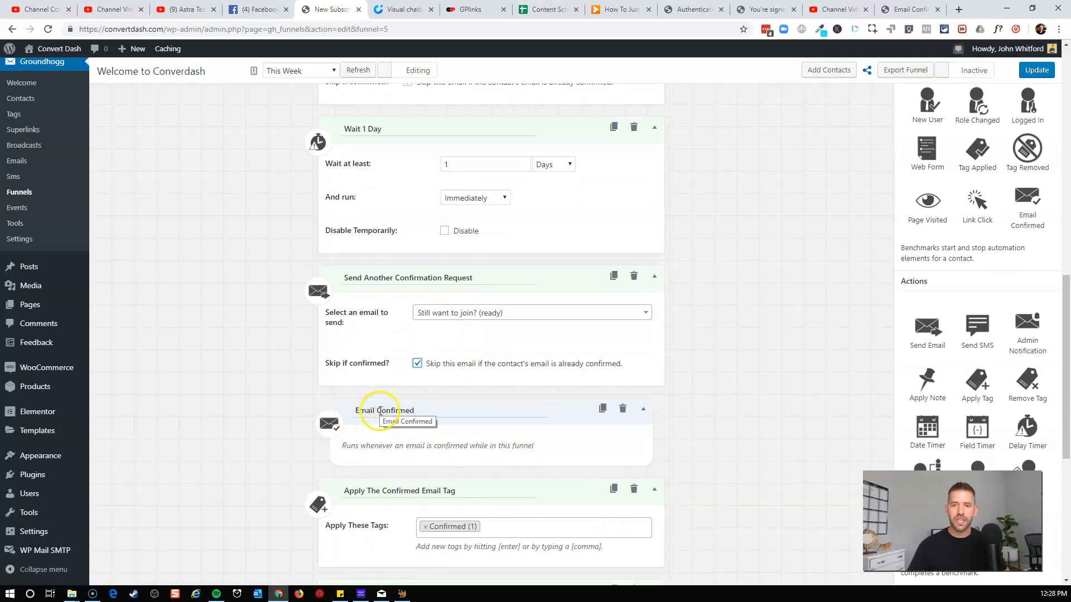
pyautogui.scroll(5, 383, 416)
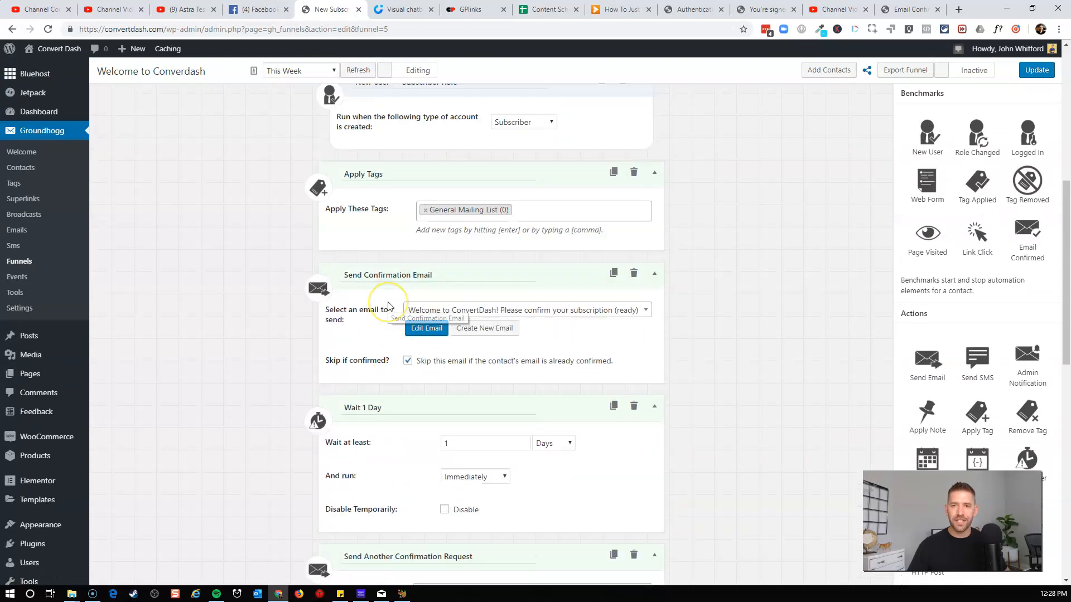
pyautogui.scroll(-1, 454, 352)
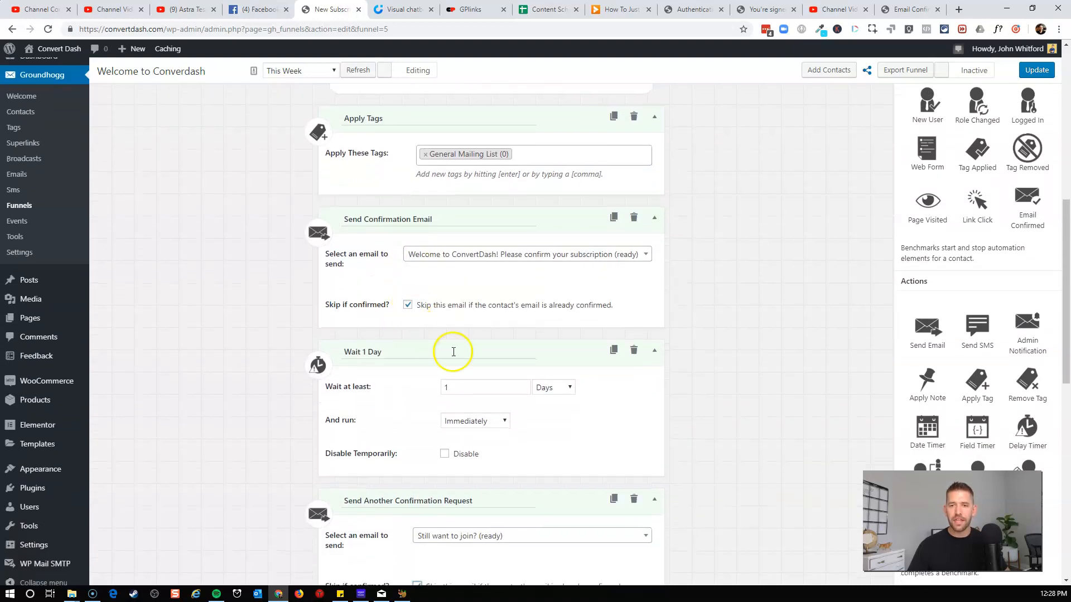
pyautogui.scroll(-3, 410, 341)
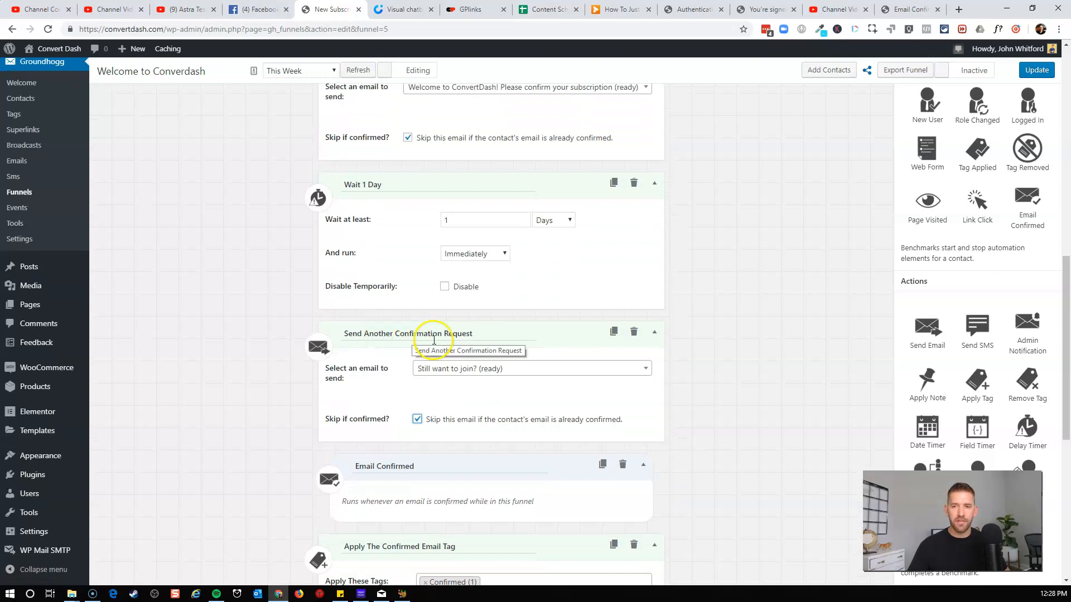
pyautogui.scroll(-2, 383, 357)
pyautogui.scroll(-4, 428, 475)
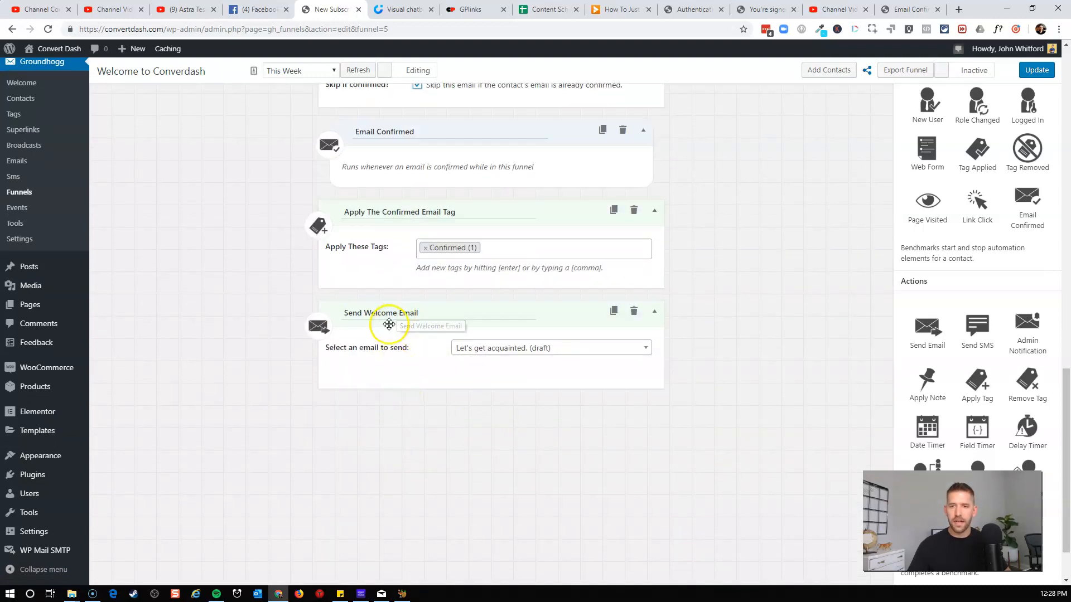
pyautogui.moveTo(400, 363)
pyautogui.click(478, 366)
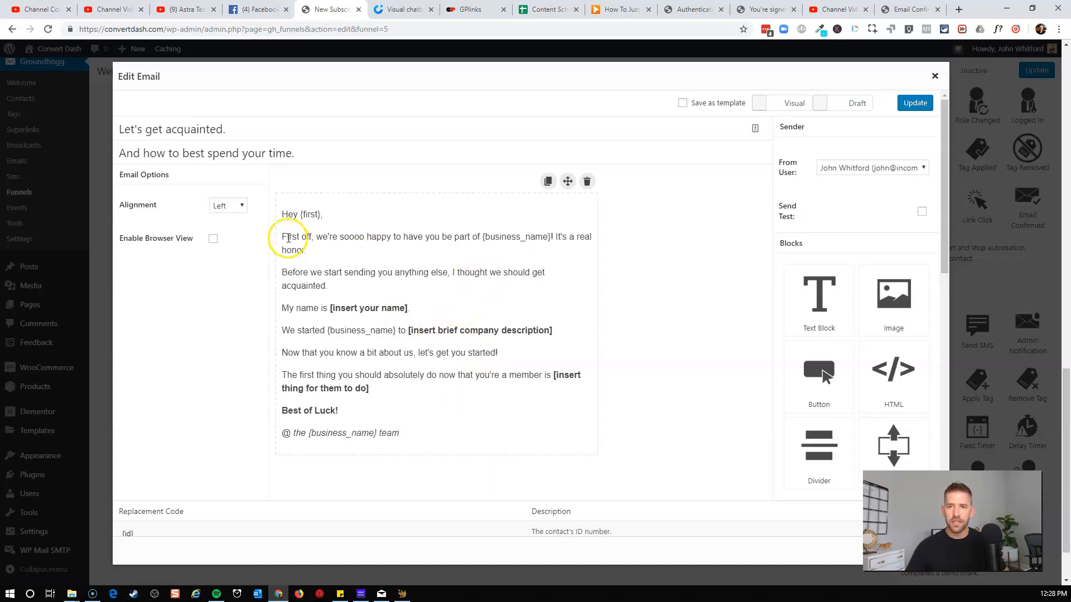
pyautogui.click(288, 238)
pyautogui.click(333, 272)
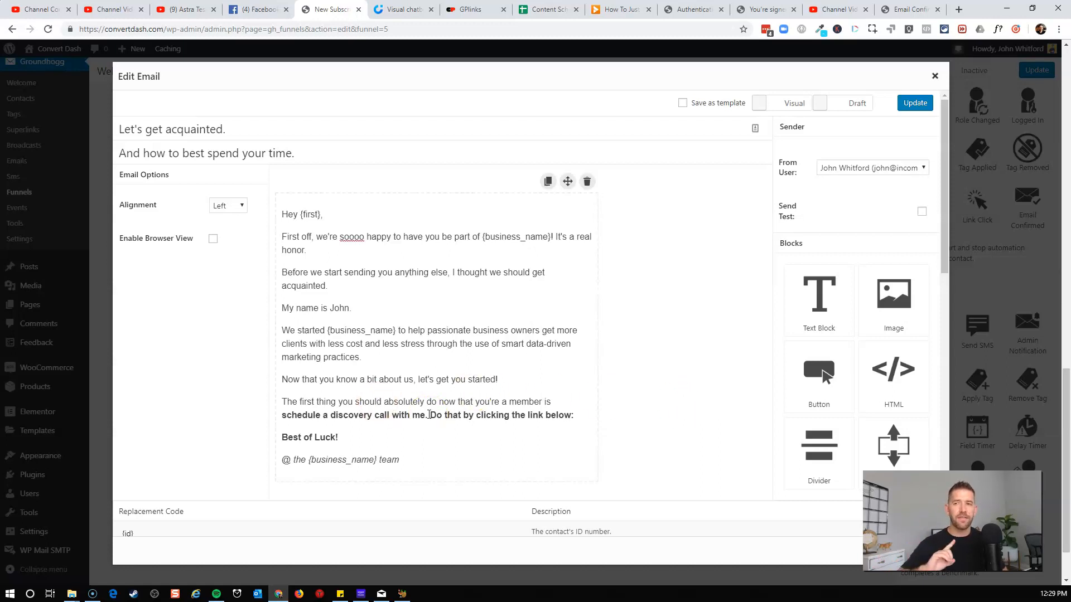
# Set the welcome email's sender to the site's info account, mark it Ready, update it, and close the editor.
pyautogui.click(872, 169)
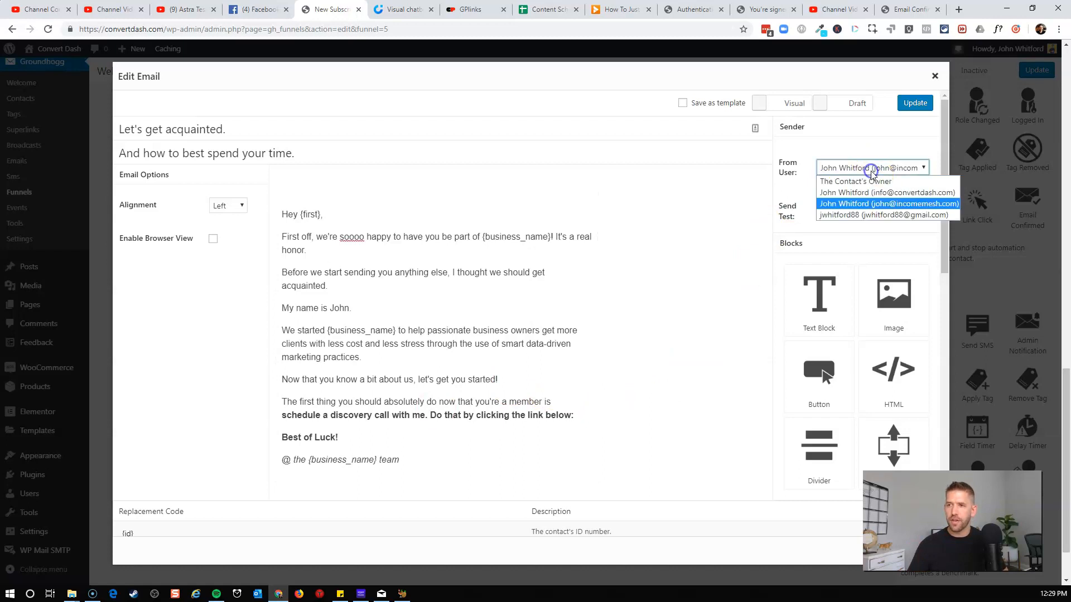
pyautogui.click(873, 194)
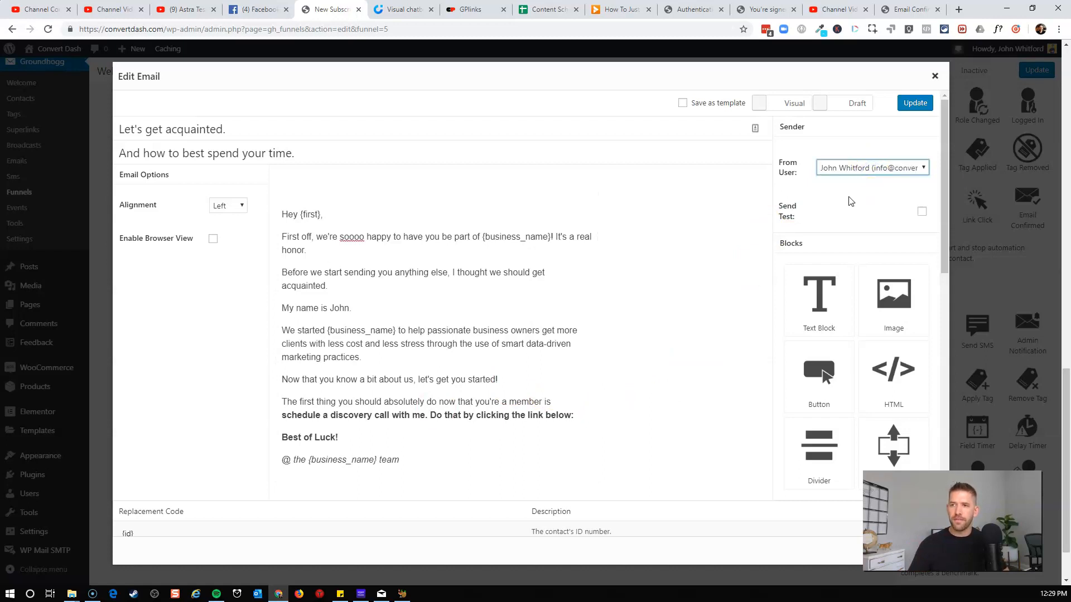
pyautogui.click(855, 107)
pyautogui.click(916, 111)
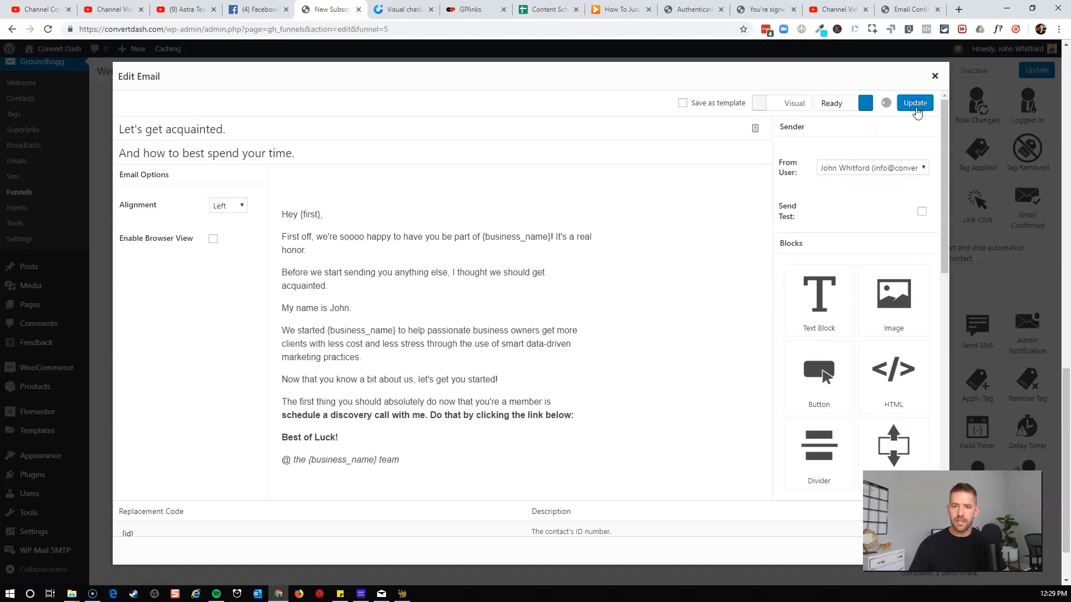
pyautogui.click(946, 81)
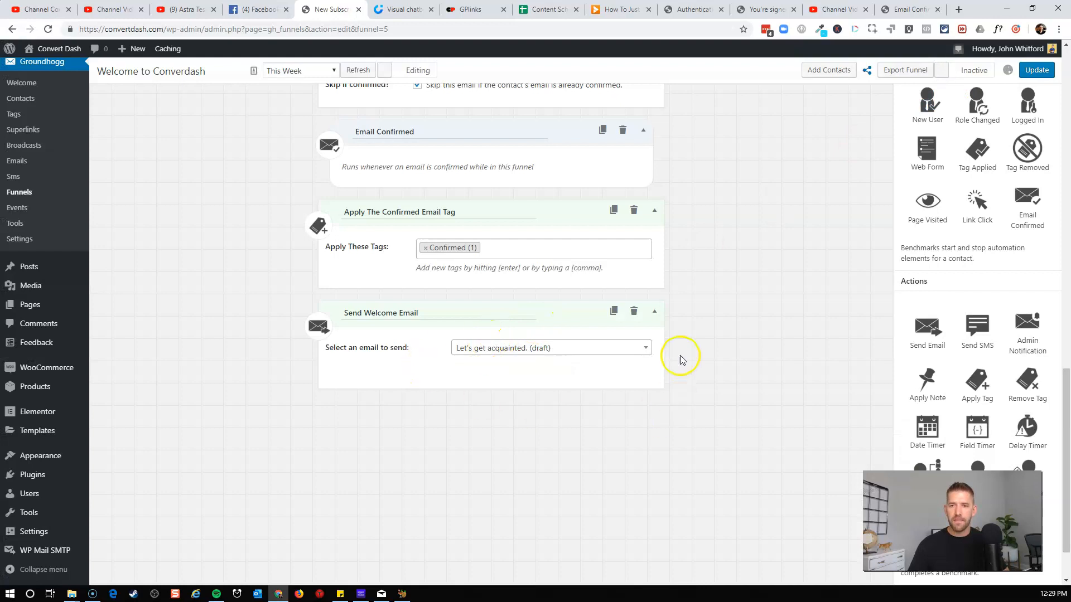
# Update the Welcome to Converdash funnel.
pyautogui.scroll(8, 702, 403)
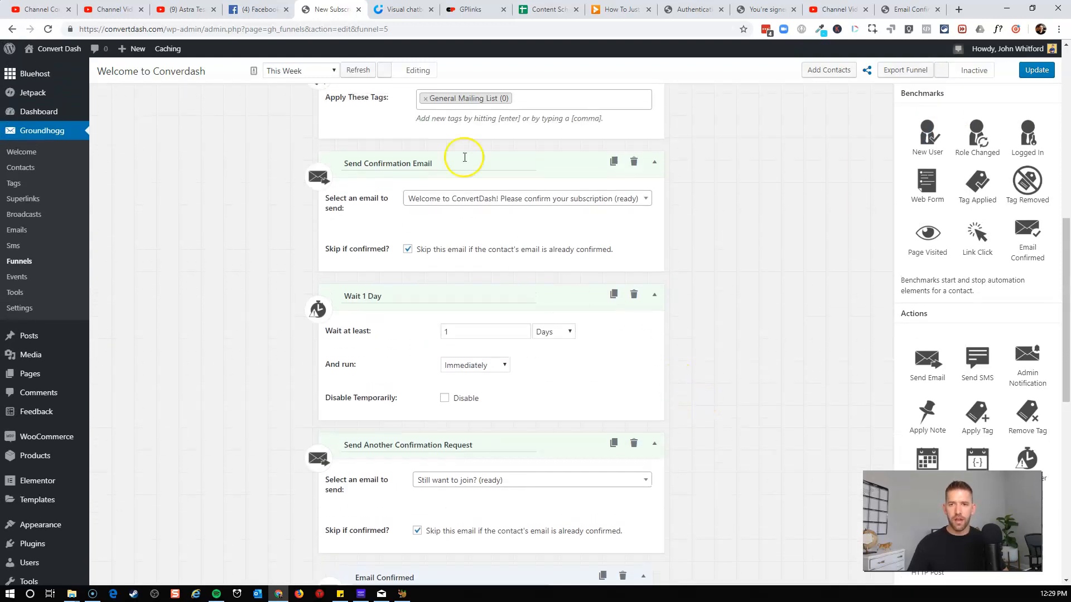
pyautogui.scroll(7, 623, 375)
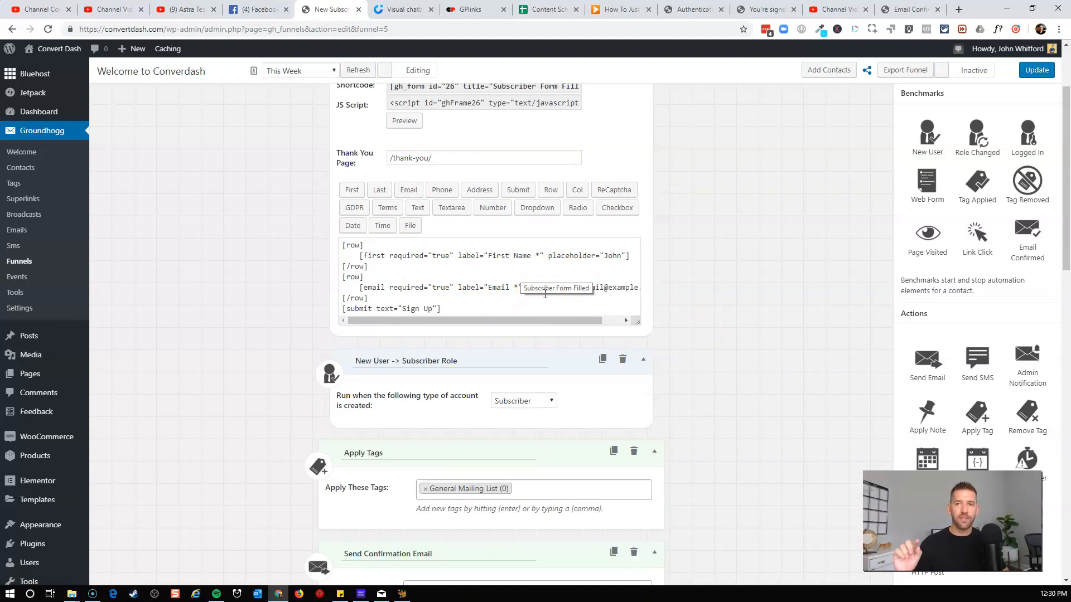
pyautogui.click(748, 219)
pyautogui.scroll(2, 751, 225)
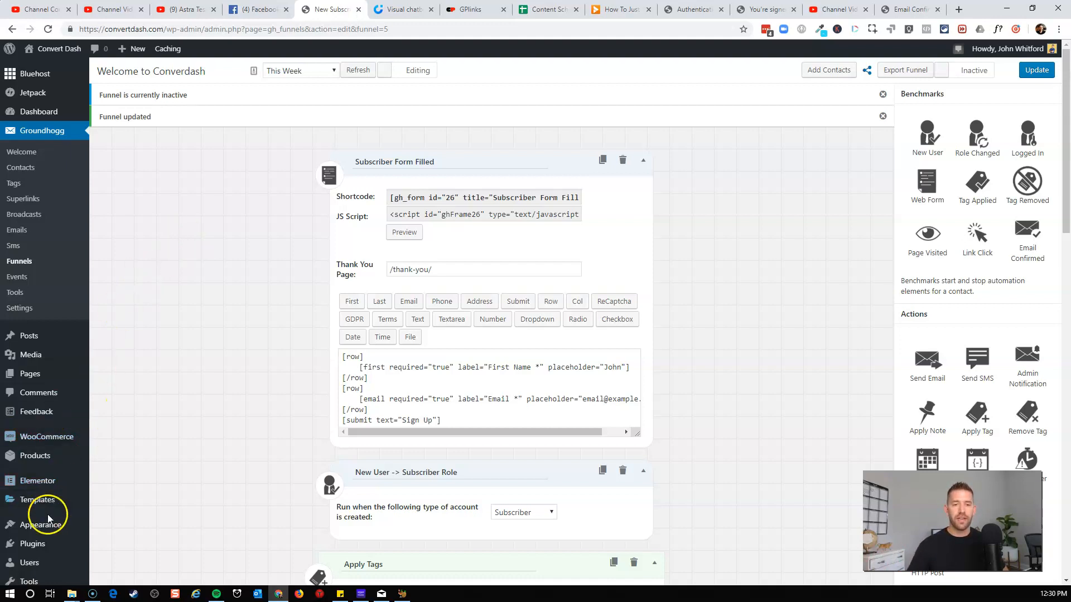
# In a new tab, search the plugin directory for cartflows, then install and activate Funnel Builder by CartFlows.
pyautogui.moveTo(36, 543)
pyautogui.middleClick(118, 545)
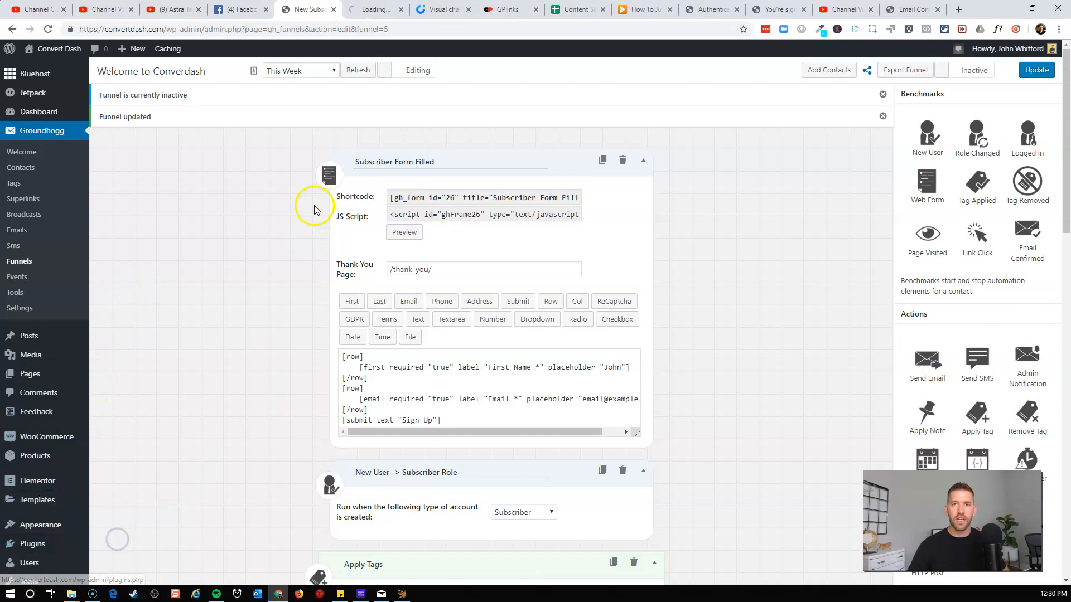
pyautogui.click(360, 8)
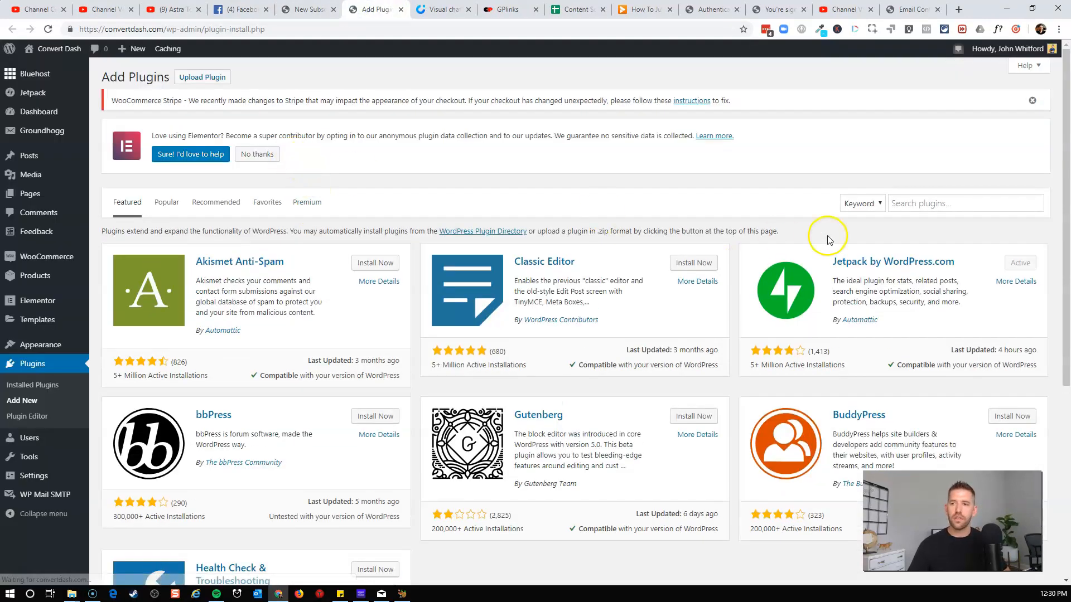
pyautogui.click(937, 208)
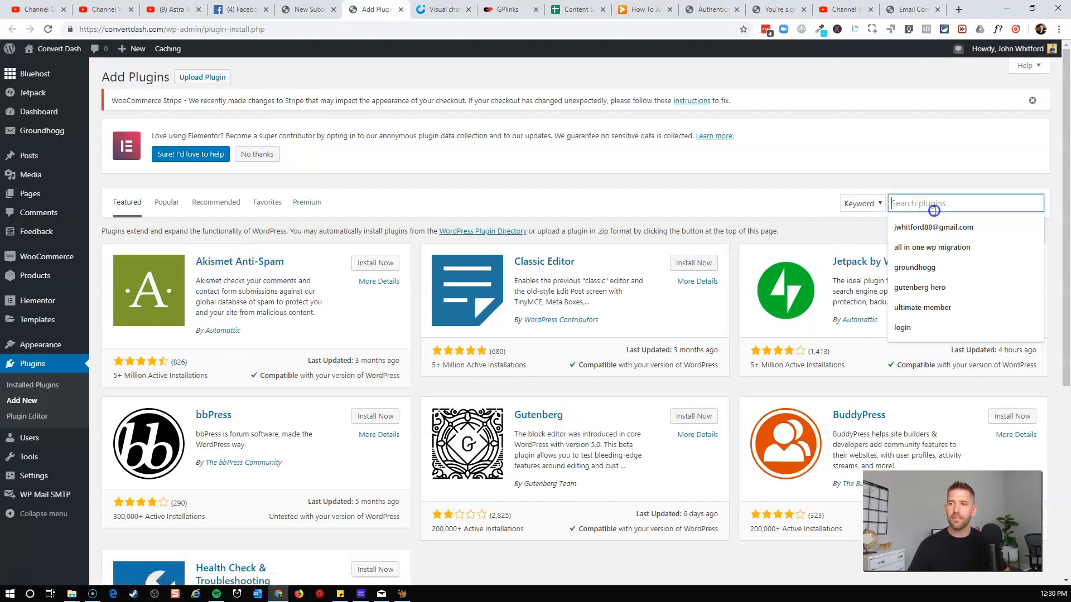
pyautogui.write('cartflows')
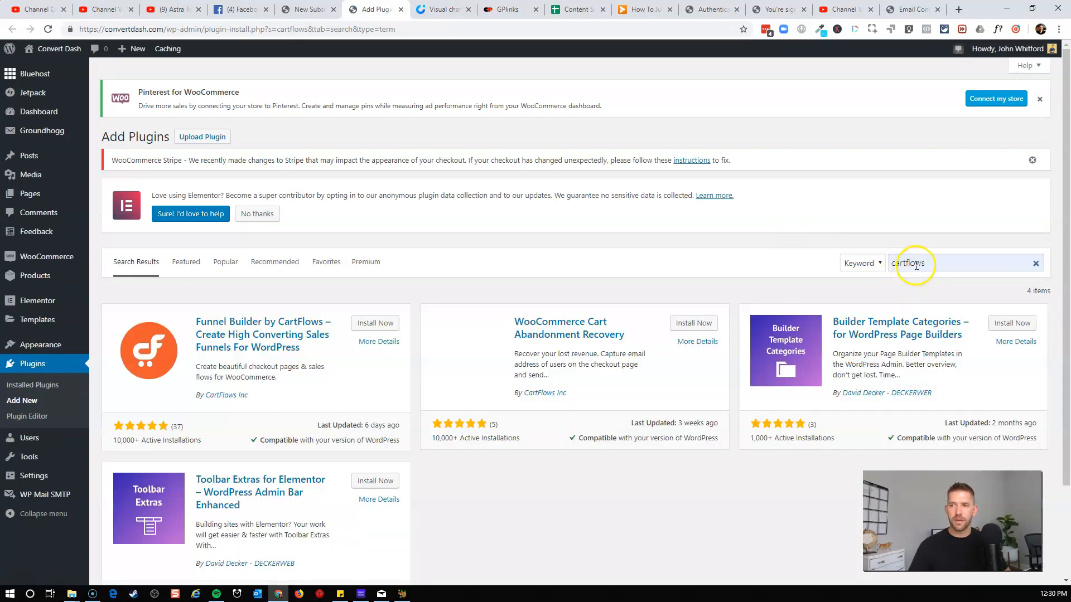
pyautogui.click(376, 324)
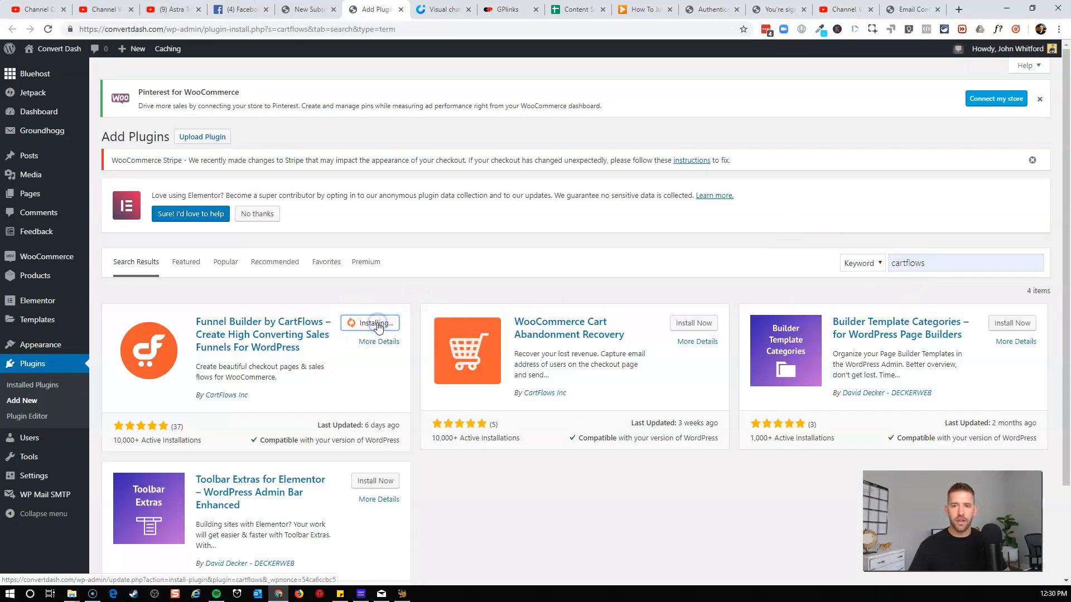
pyautogui.click(381, 329)
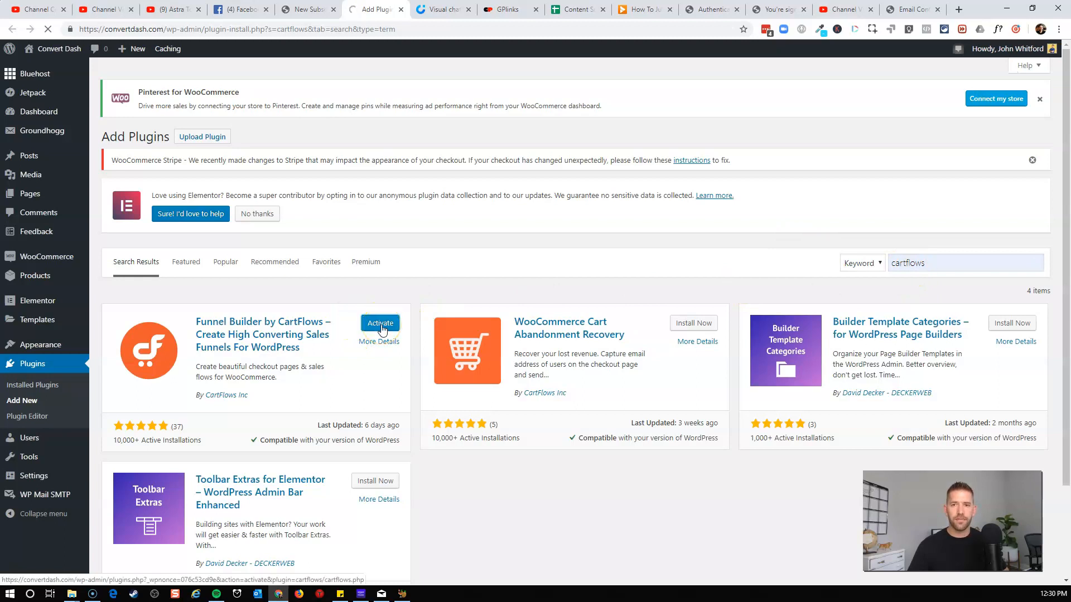
# Create a new self-designed CartFlows flow named "Sign up for Discovery Call" and update it.
pyautogui.moveTo(32, 249)
pyautogui.click(109, 253)
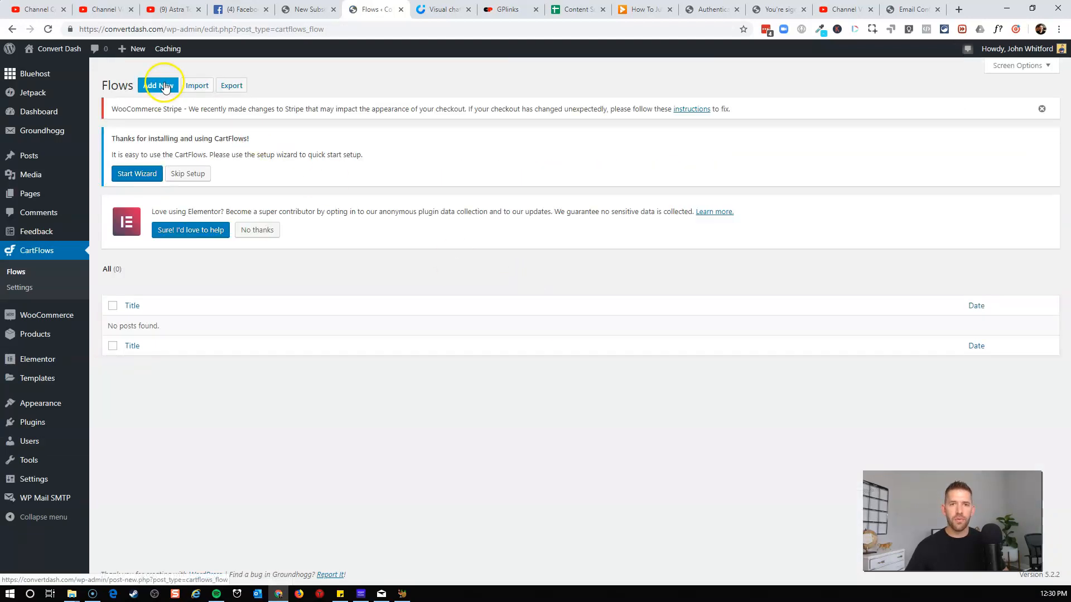
pyautogui.click(163, 86)
pyautogui.click(604, 167)
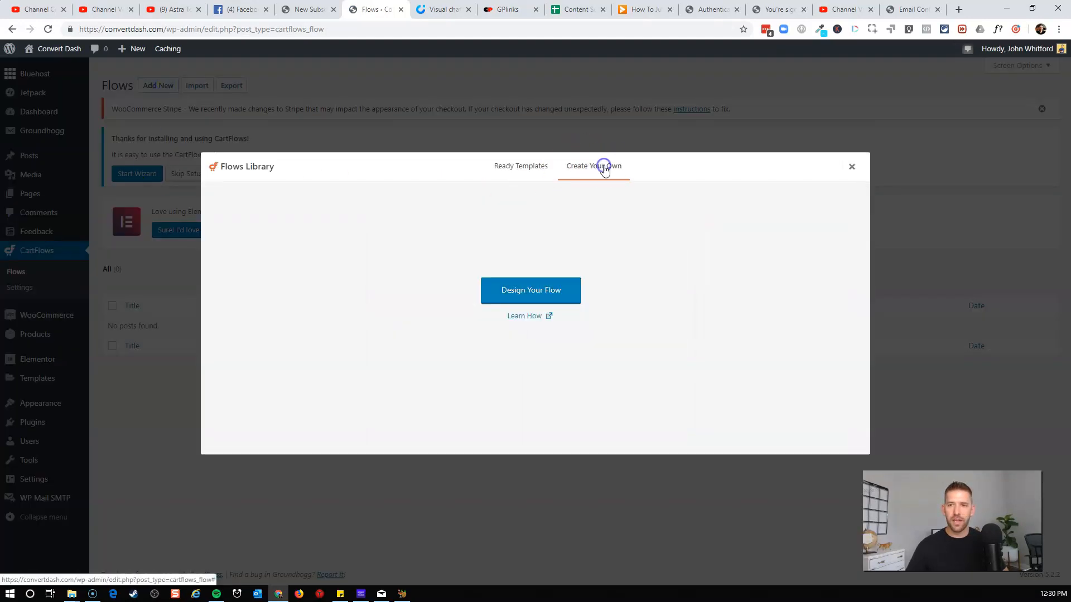
pyautogui.click(530, 295)
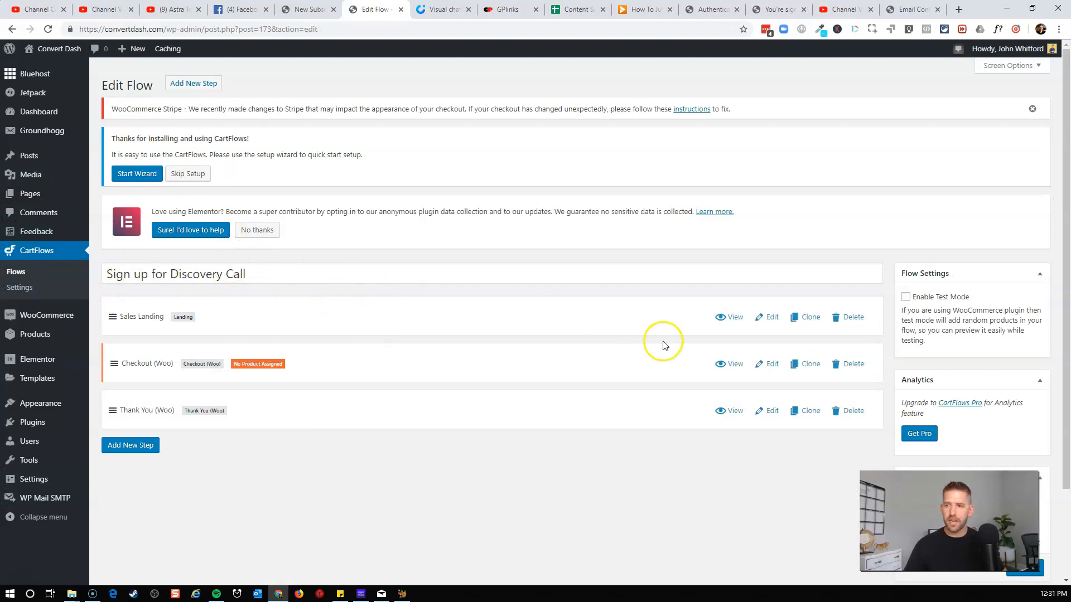
pyautogui.click(1024, 568)
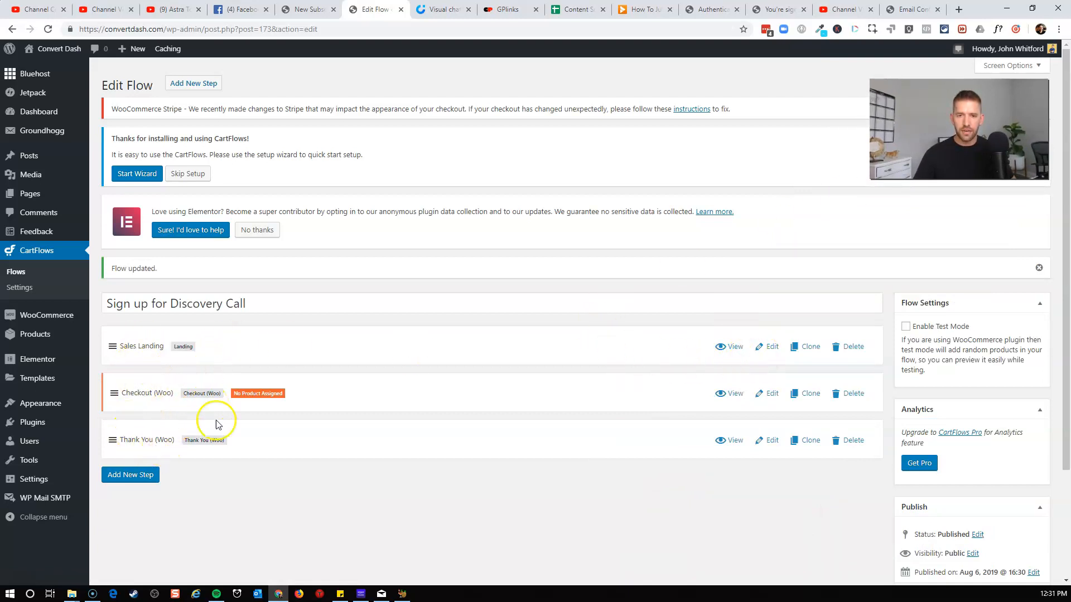
# Delete the Checkout (Woo) and Thank You (Woo) steps from the flow.
pyautogui.click(862, 446)
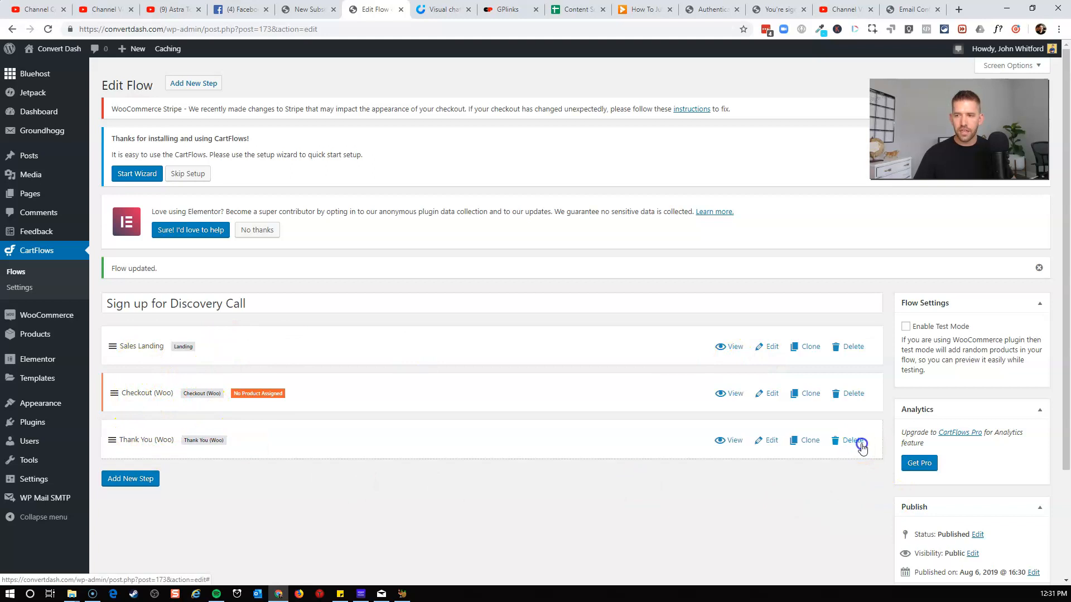
pyautogui.click(853, 394)
pyautogui.click(589, 92)
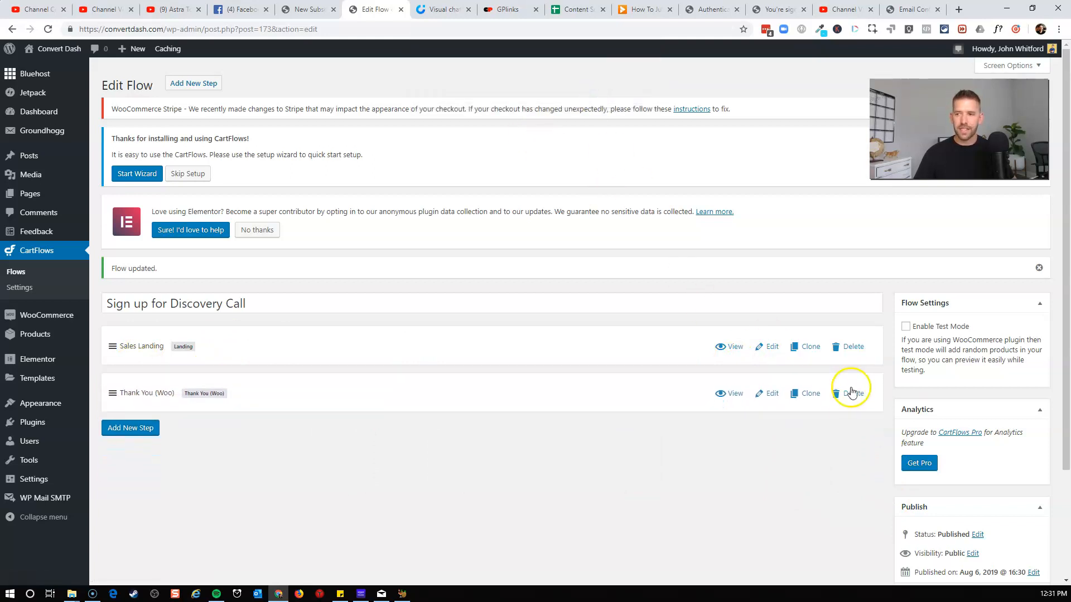
pyautogui.click(851, 395)
pyautogui.click(588, 92)
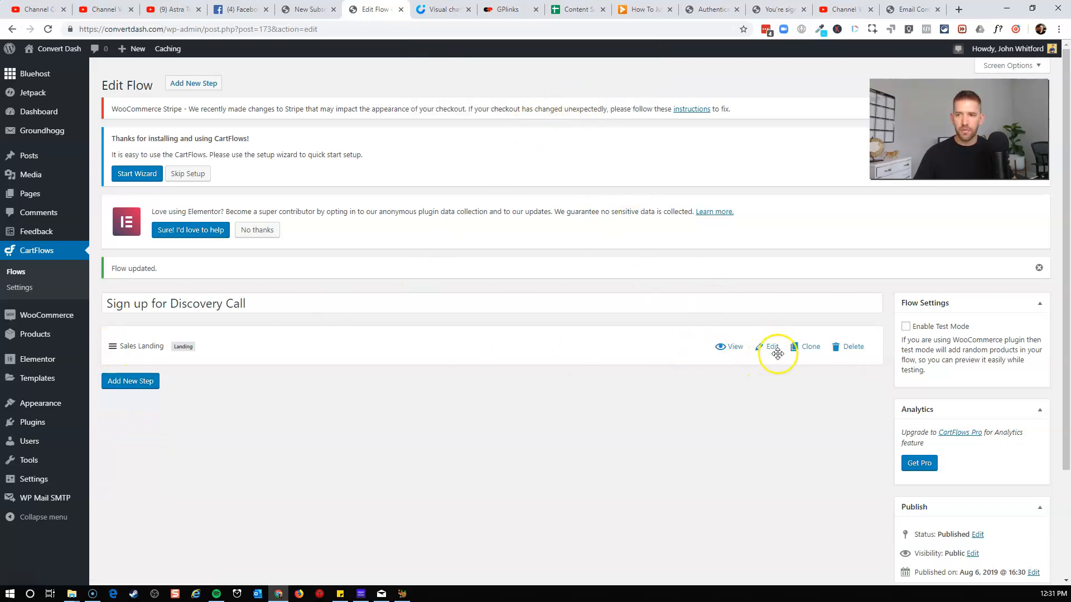
# Add a new Landing step of your own to the flow and update the flow.
pyautogui.click(150, 381)
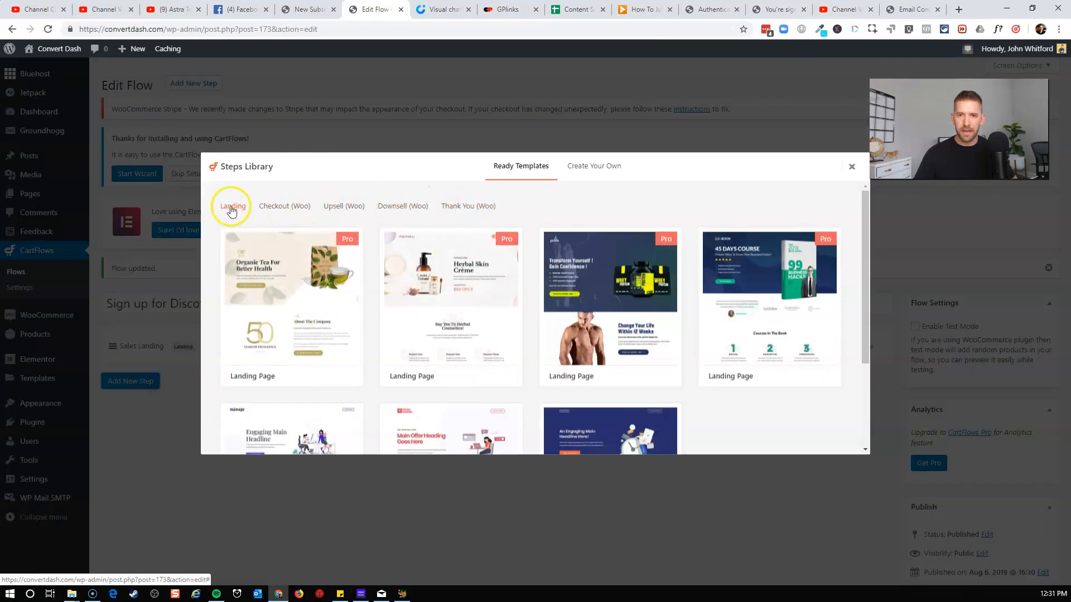
pyautogui.click(611, 166)
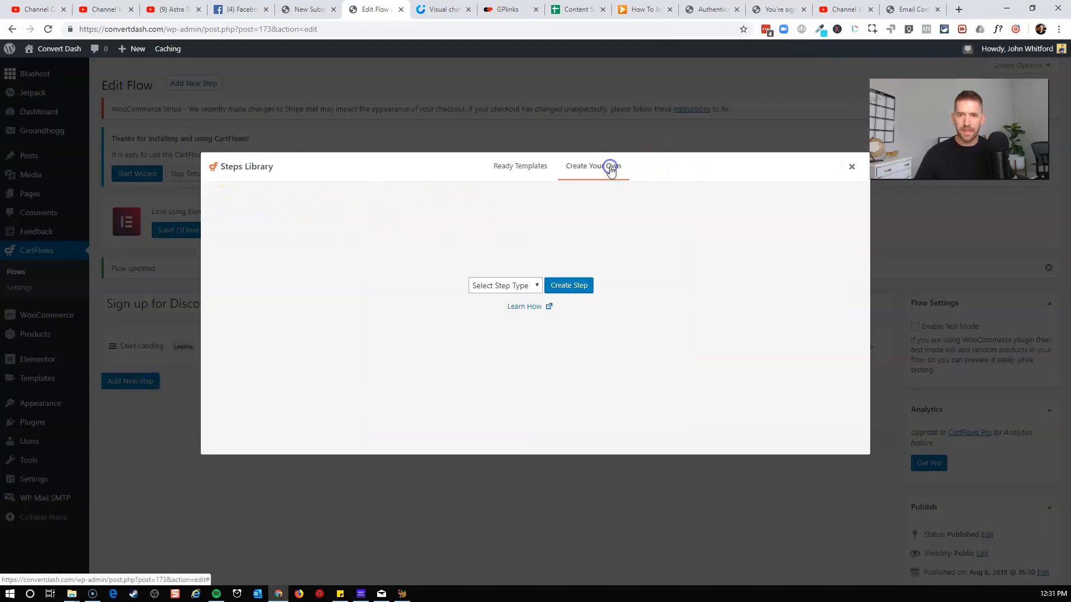
pyautogui.click(530, 287)
pyautogui.click(530, 312)
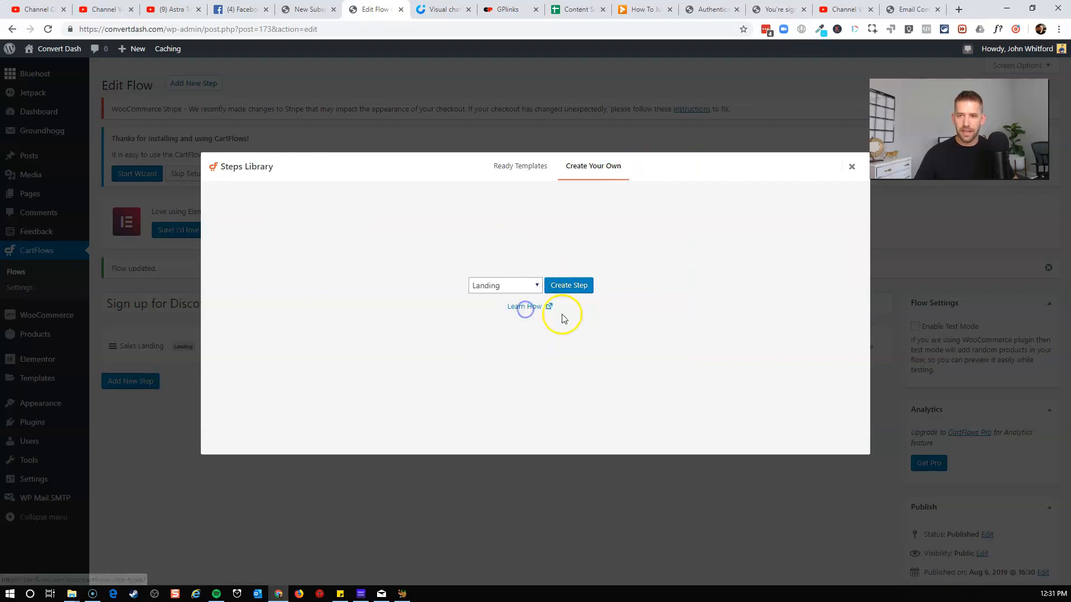
pyautogui.click(569, 286)
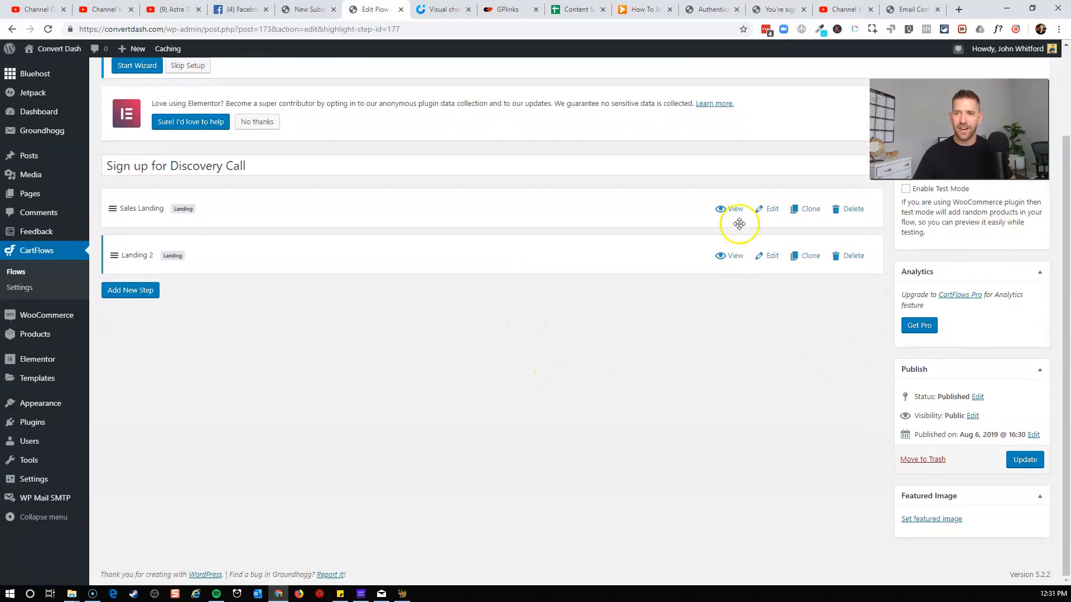
pyautogui.click(1027, 460)
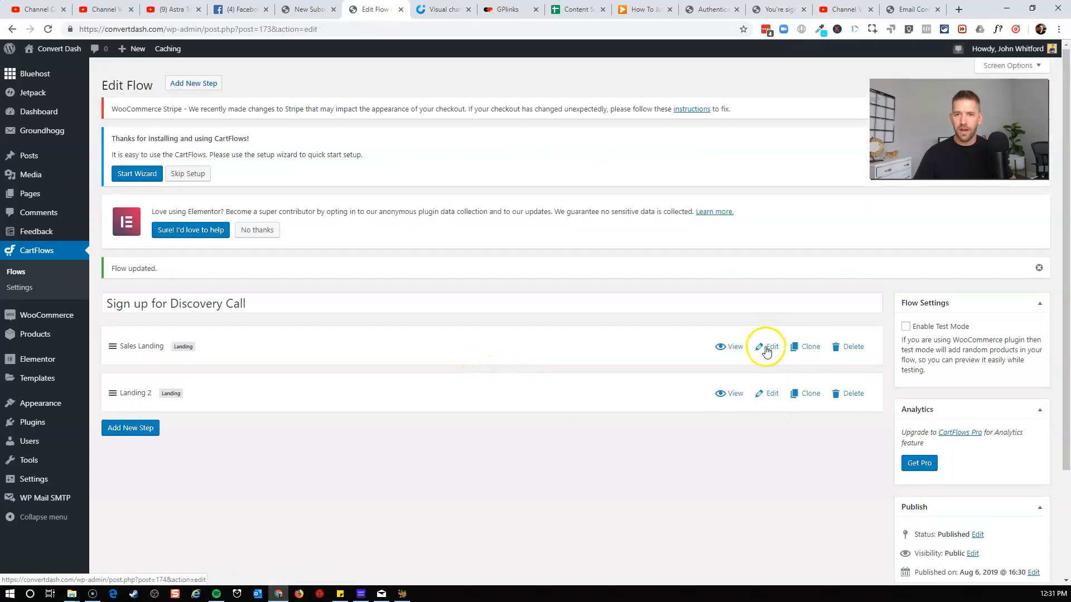
# Open the Landing 2 step, set its permalink slug to thanks-for-signing-up, and retitle it "Discovery - Thank you for signing up".
pyautogui.click(772, 397)
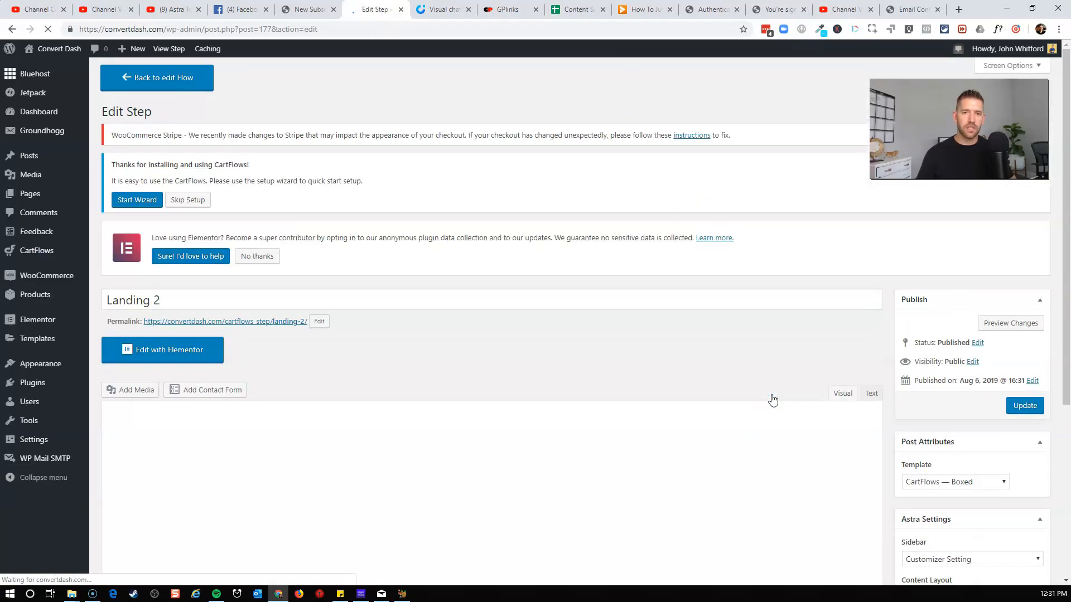
pyautogui.click(319, 322)
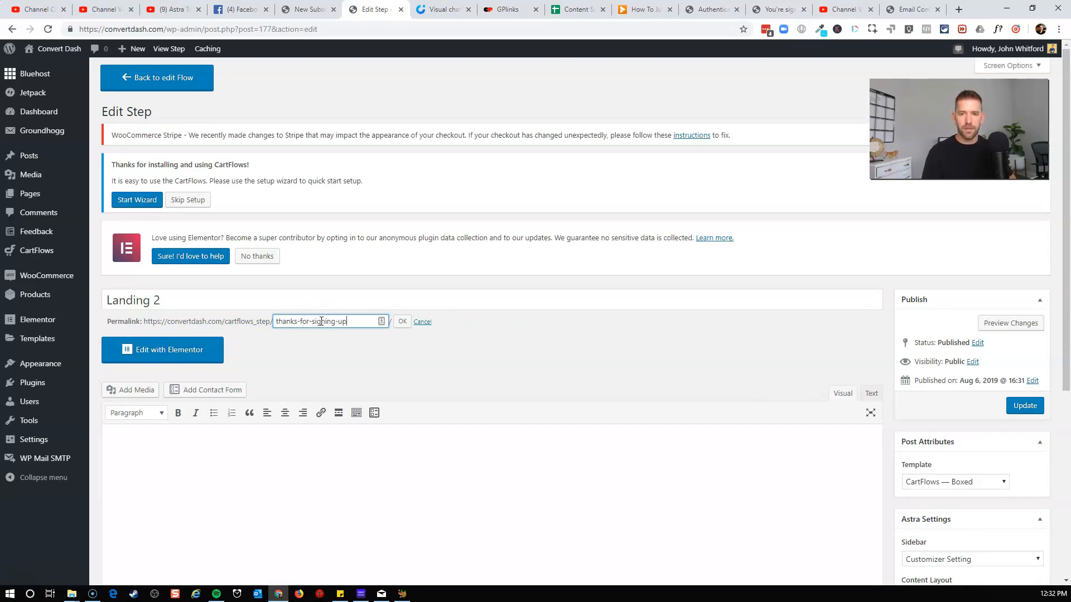
pyautogui.click(398, 323)
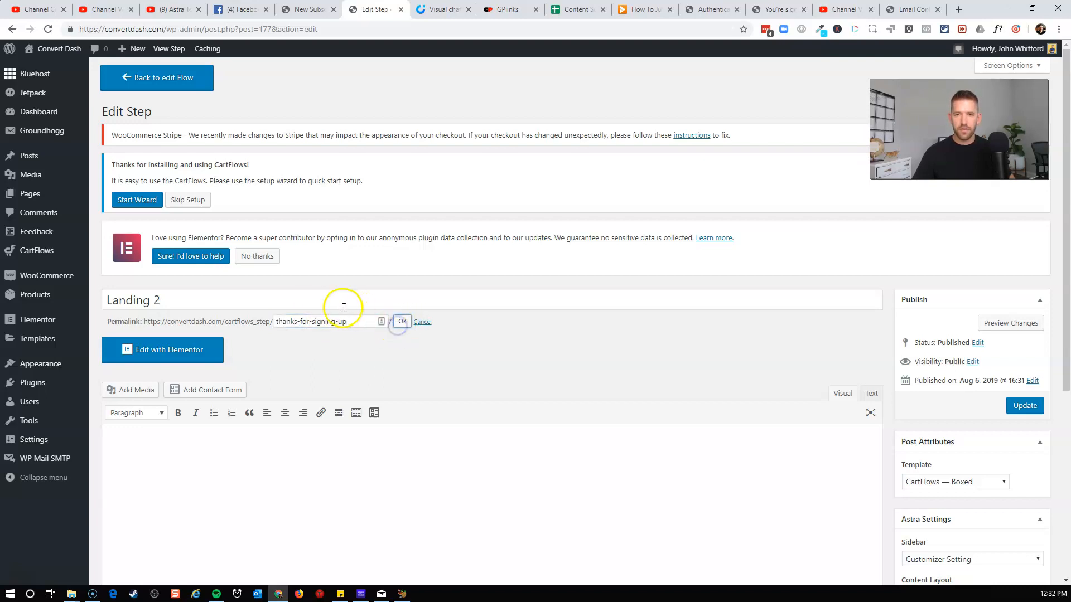
pyautogui.tripleClick(305, 301)
pyautogui.write('Discovery - Thank you for sign')
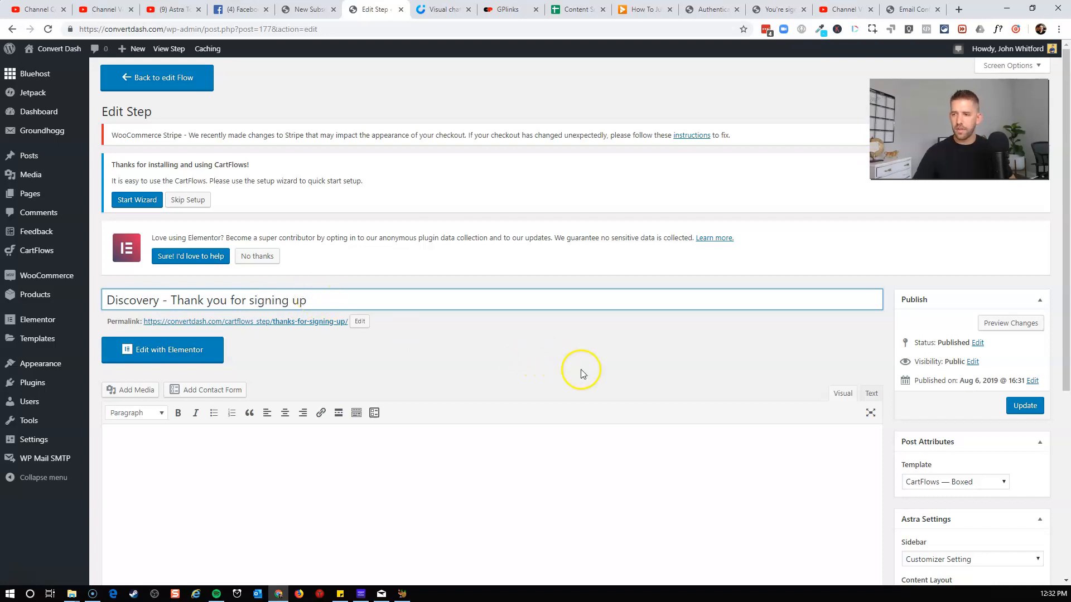
# Set the step's page template to Template for Page Builders and update the step.
pyautogui.click(974, 483)
pyautogui.click(948, 519)
pyautogui.click(1019, 406)
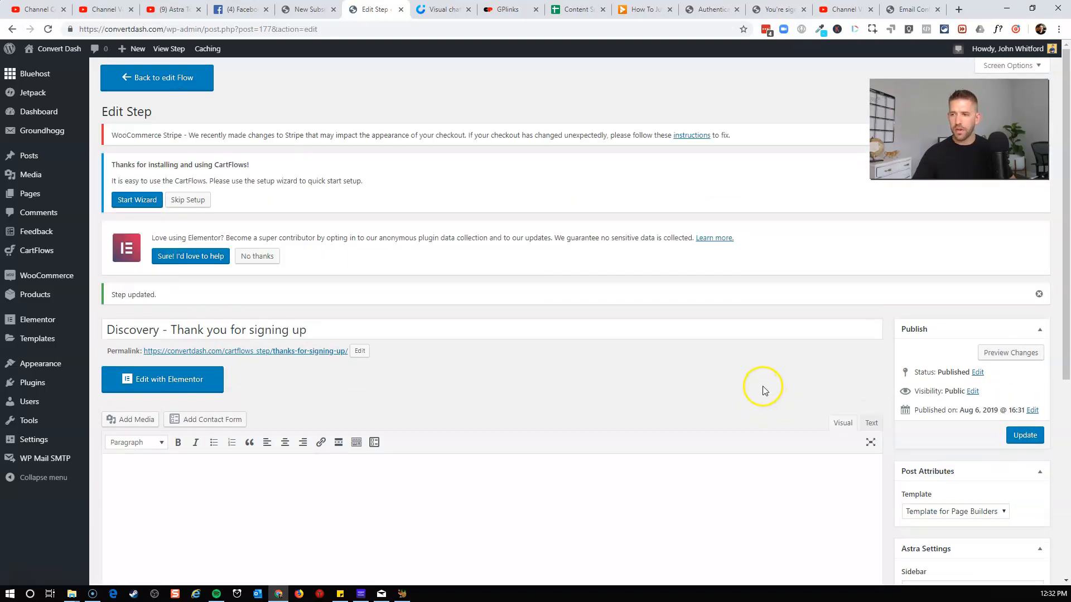
# Open the step in Elementor and insert the Digital Agency – Services page template from the library.
pyautogui.scroll(-5, 764, 391)
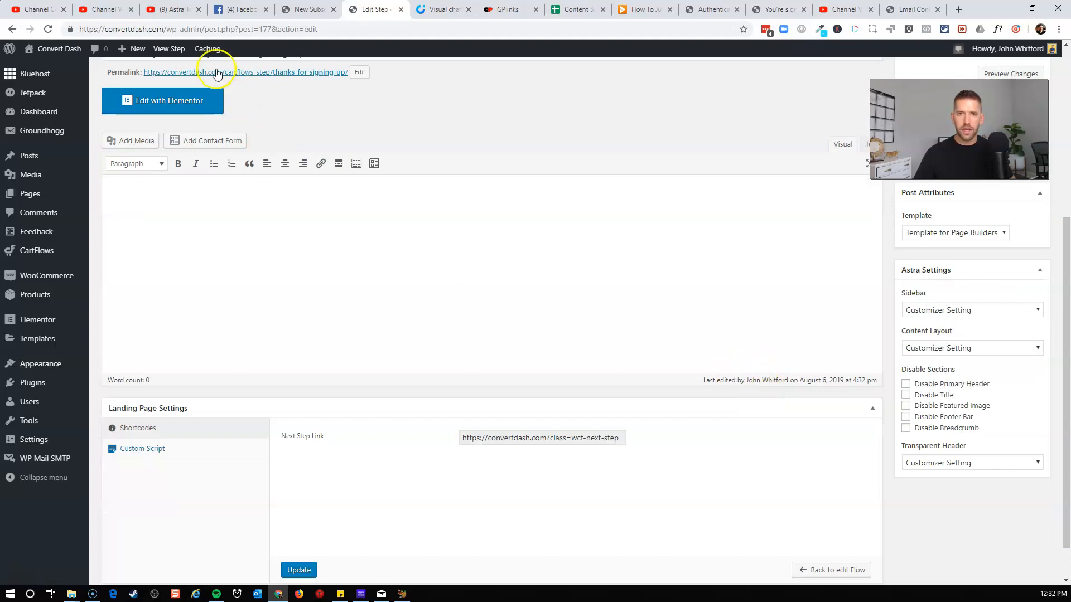
pyautogui.click(186, 100)
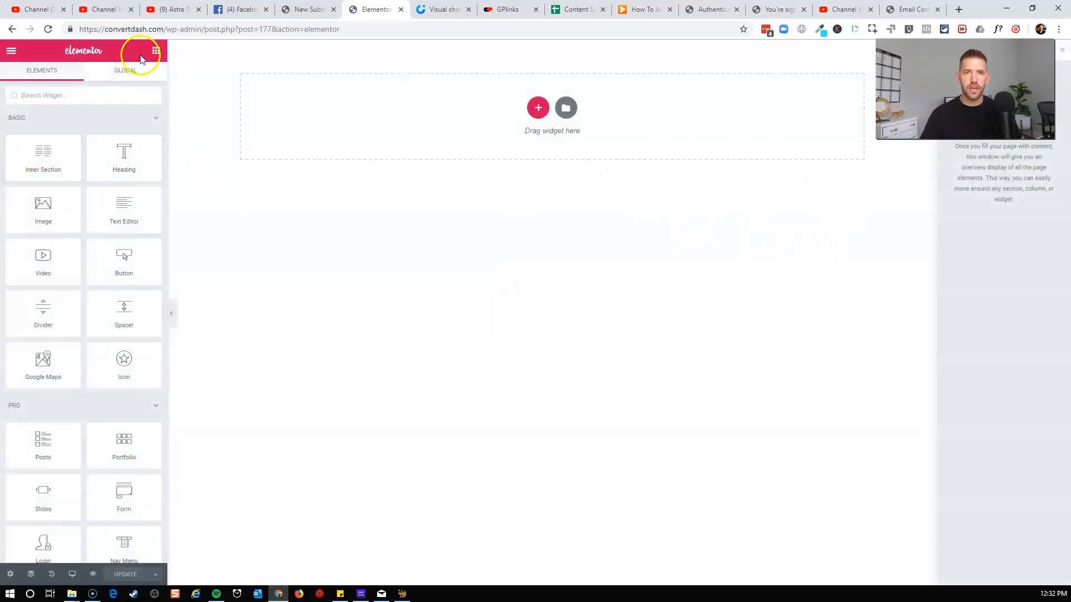
pyautogui.click(566, 109)
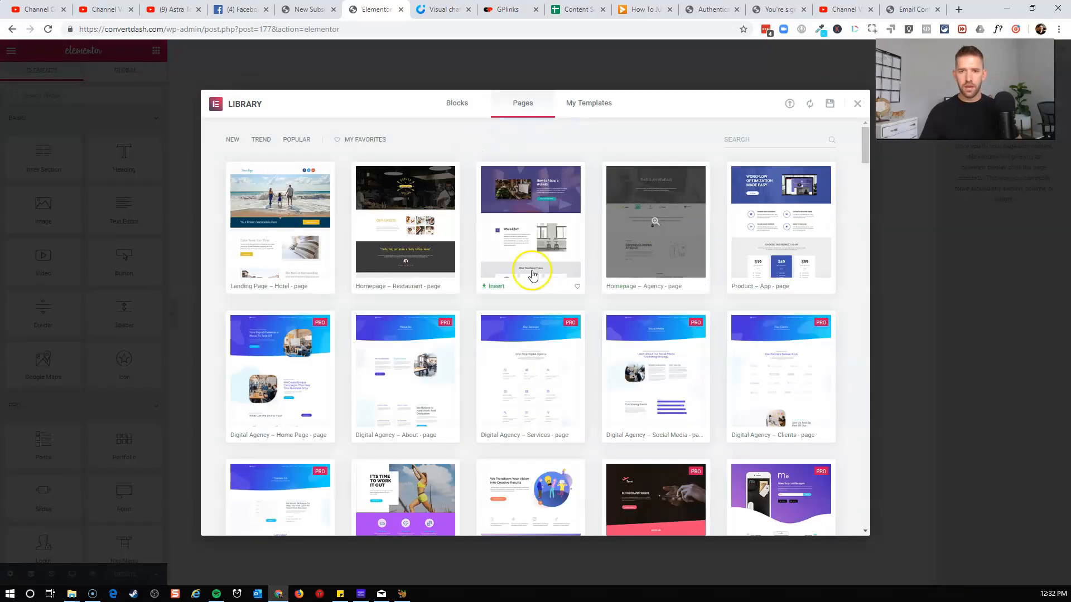
pyautogui.scroll(-1, 601, 370)
pyautogui.scroll(-2, 601, 370)
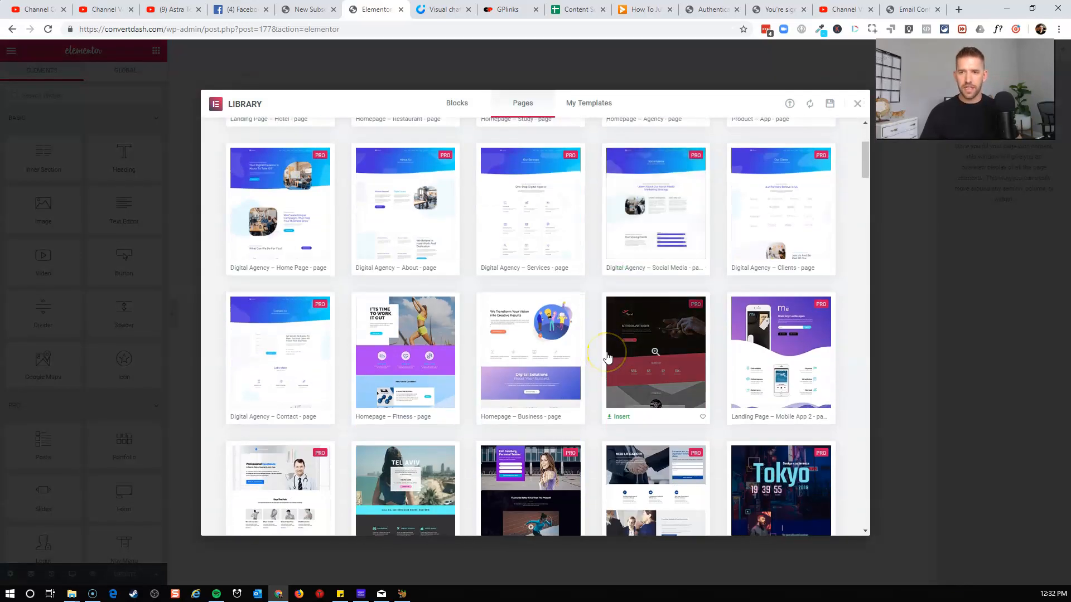
pyautogui.scroll(1, 608, 357)
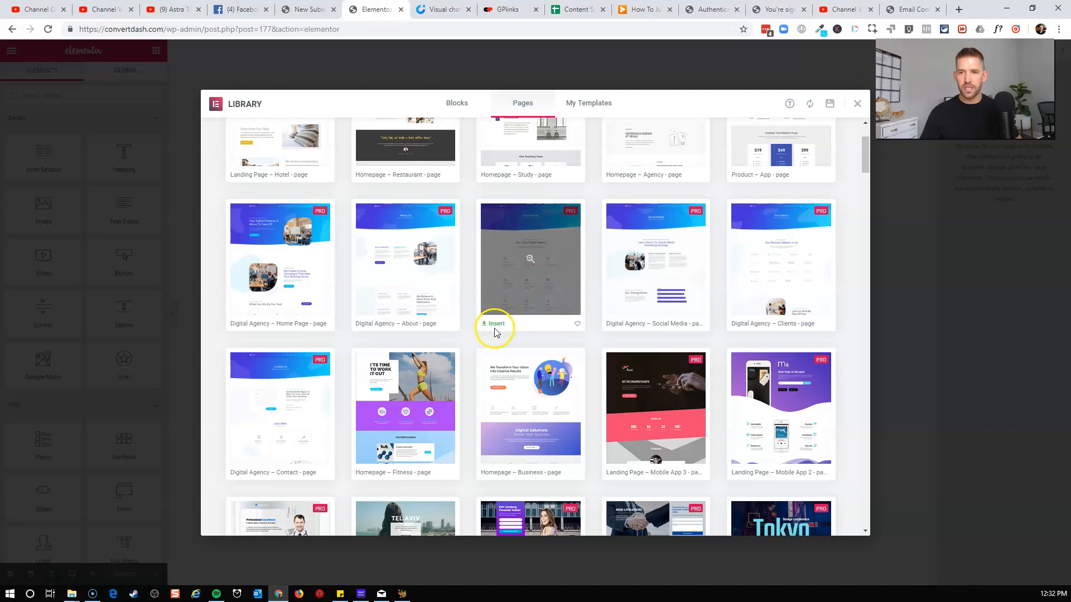
pyautogui.click(495, 324)
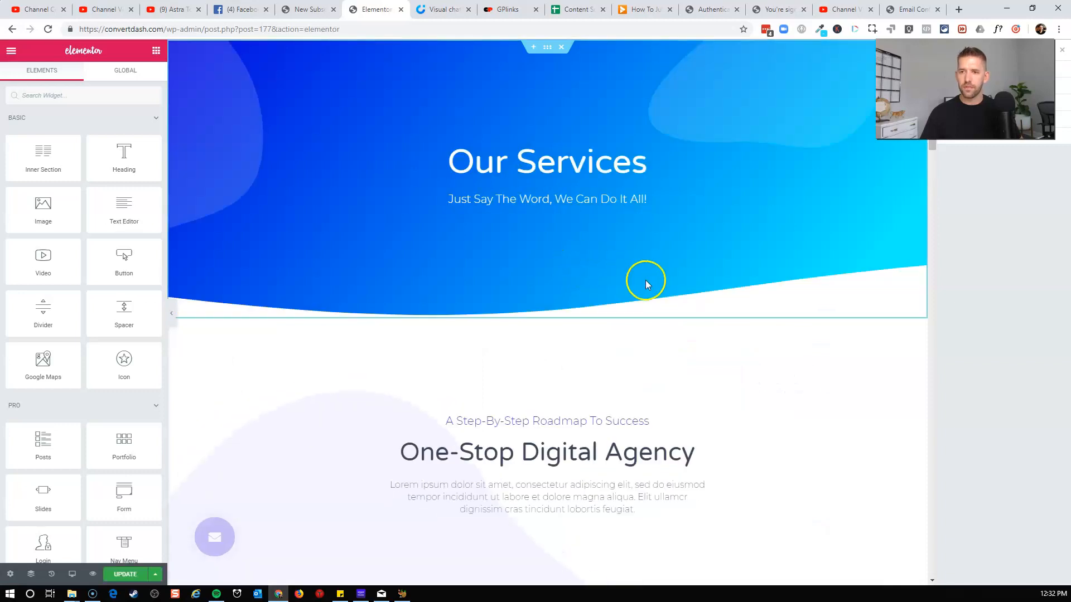
# Retitle the hero to "Thanks For Signing Up!" with subtitle "In The Next Few Minutes, You'll Get An Email From Me!" and remove the intro headings below.
pyautogui.click(595, 177)
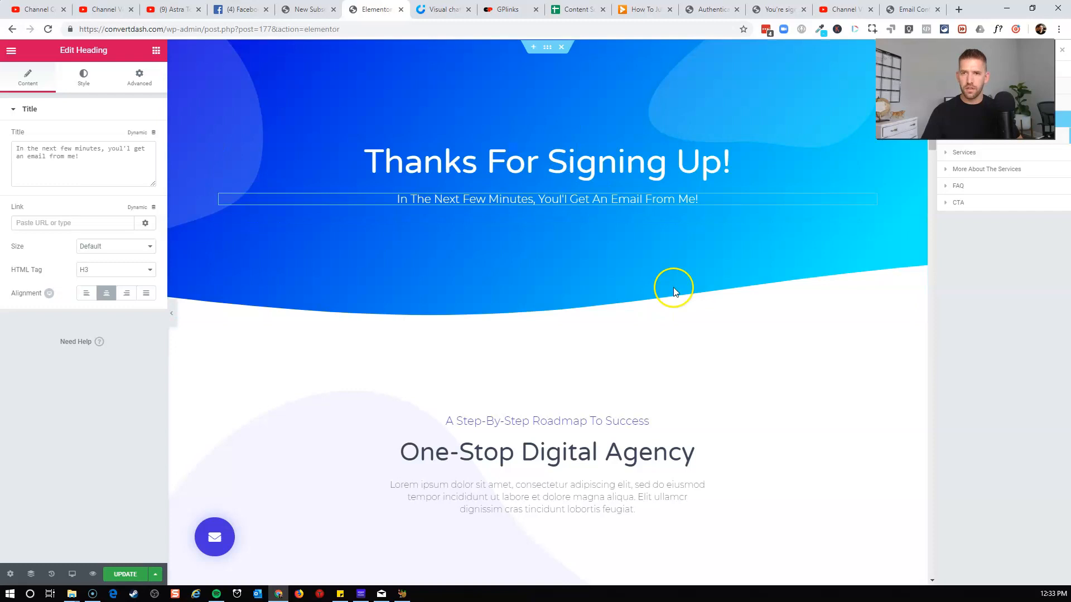
pyautogui.scroll(-2, 665, 329)
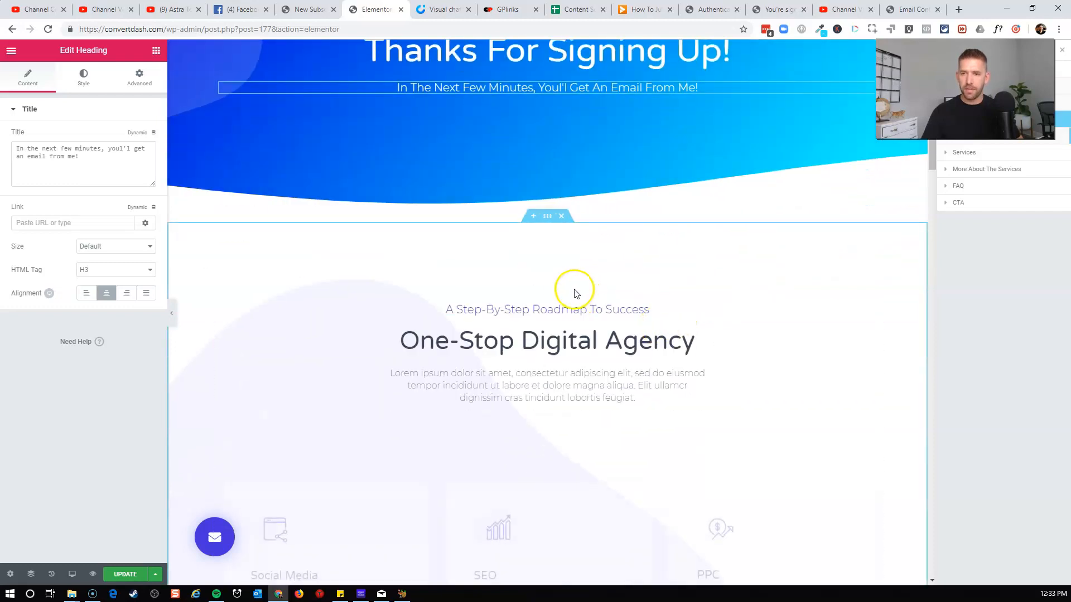
pyautogui.click(555, 293)
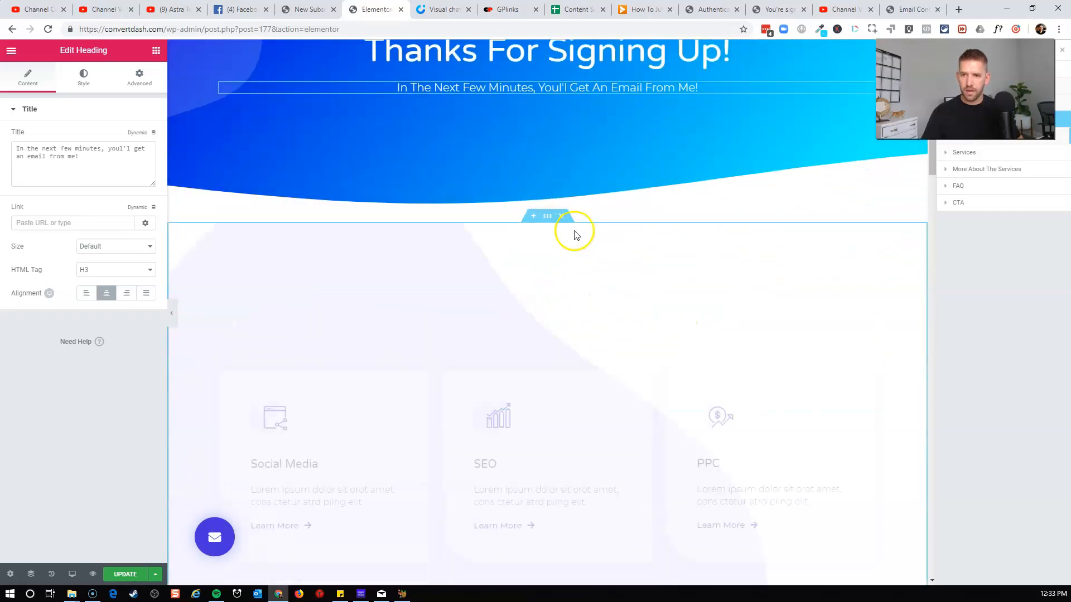
# Add an Icon Box widget into the first services column above the Social Media image box.
pyautogui.scroll(-4, 568, 245)
pyautogui.click(286, 189)
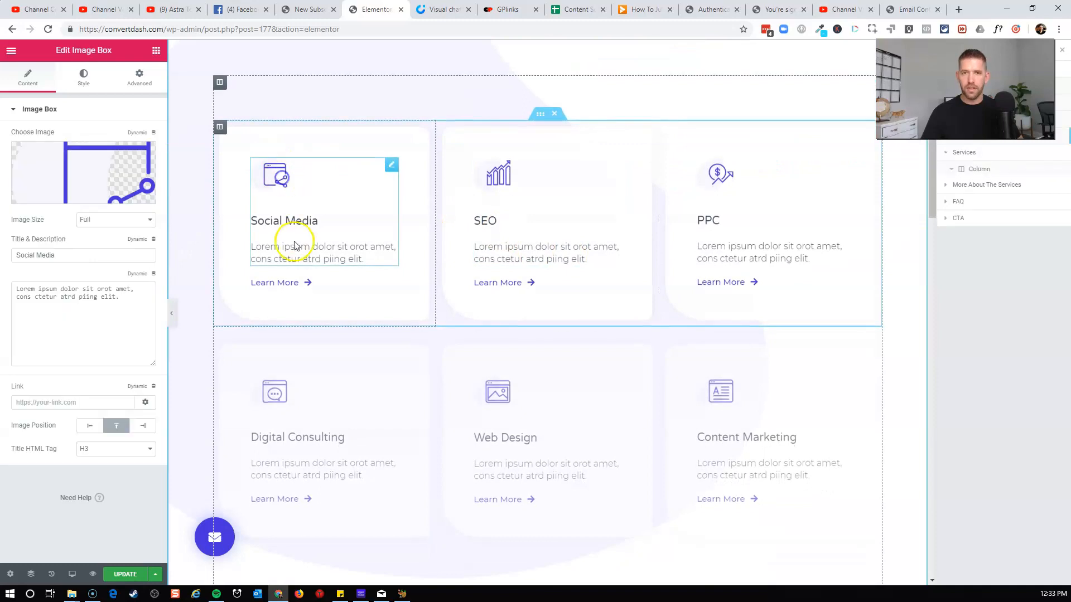
pyautogui.tripleClick(332, 217)
pyautogui.scroll(2, 306, 342)
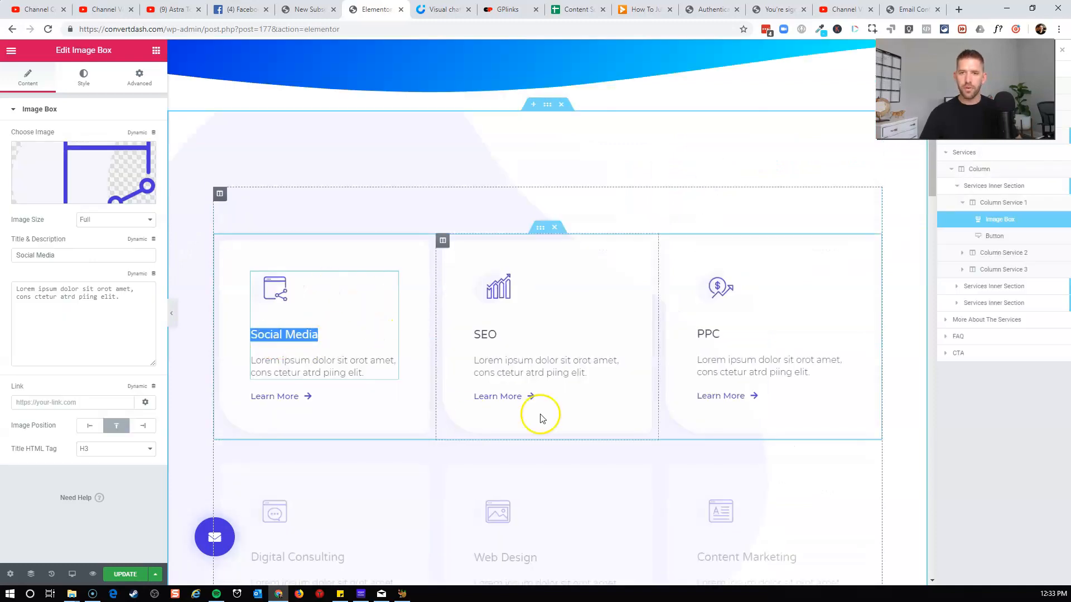
pyautogui.click(156, 50)
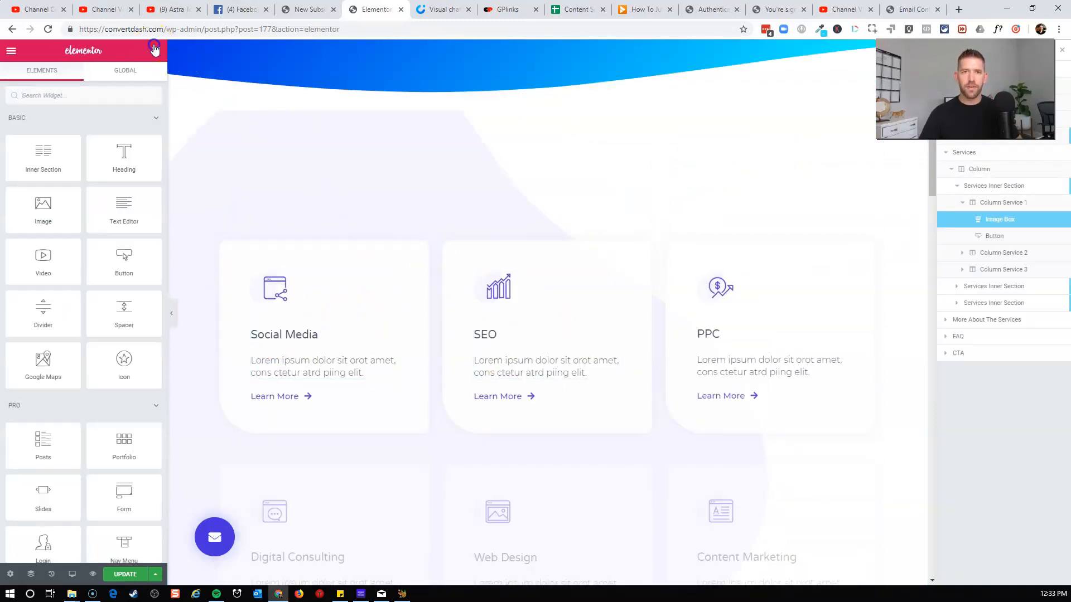
pyautogui.write('icon')
pyautogui.moveTo(120, 129); pyautogui.dragTo(301, 295)
# Copy the Social Media image box and paste its style onto the new icon box.
pyautogui.rightClick(388, 413)
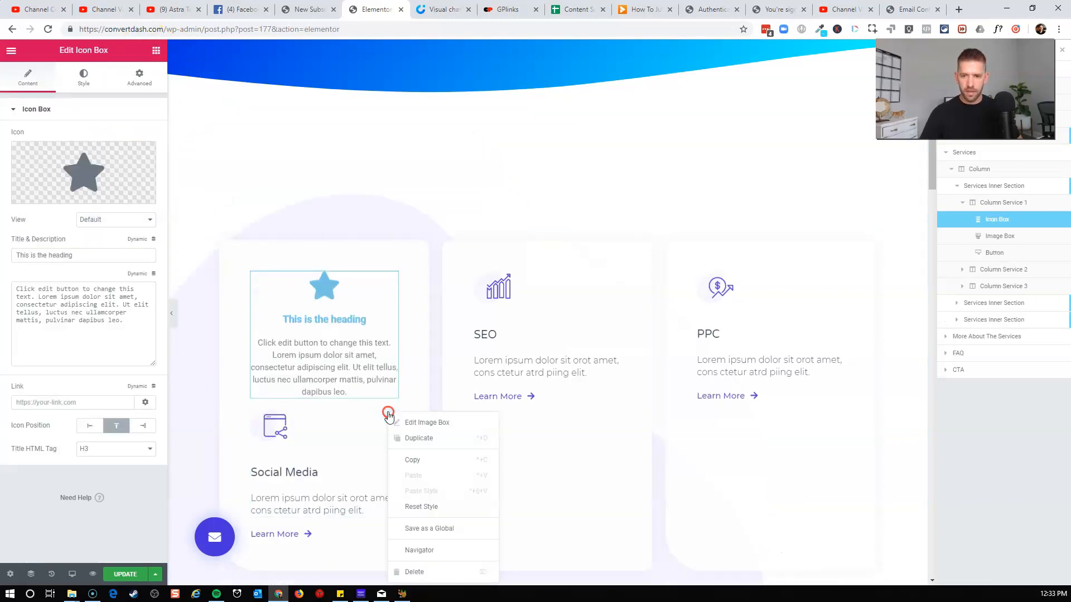
pyautogui.click(412, 459)
pyautogui.rightClick(393, 288)
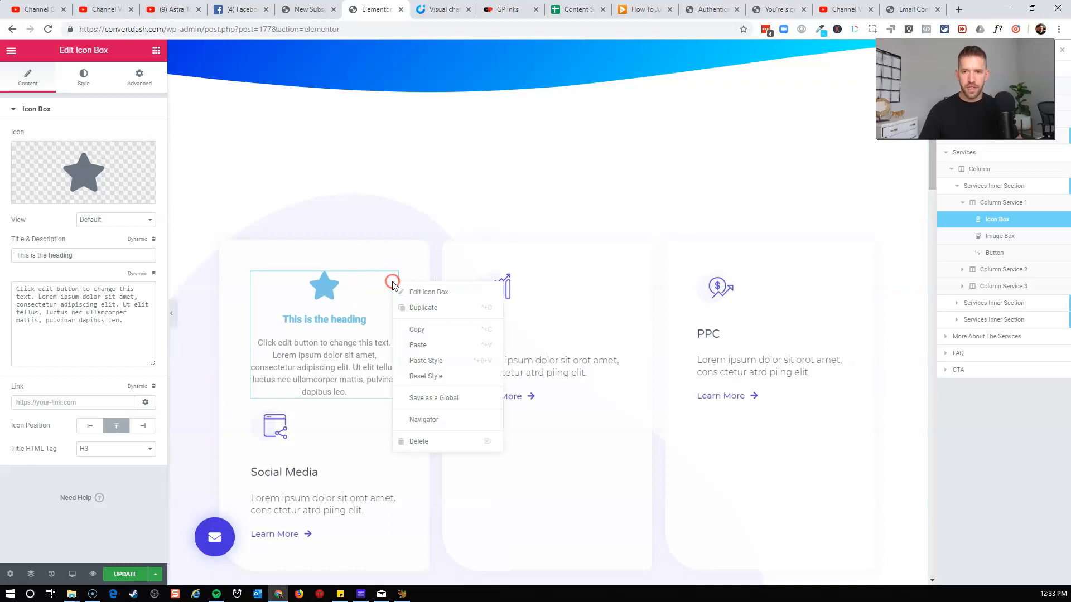
pyautogui.click(424, 358)
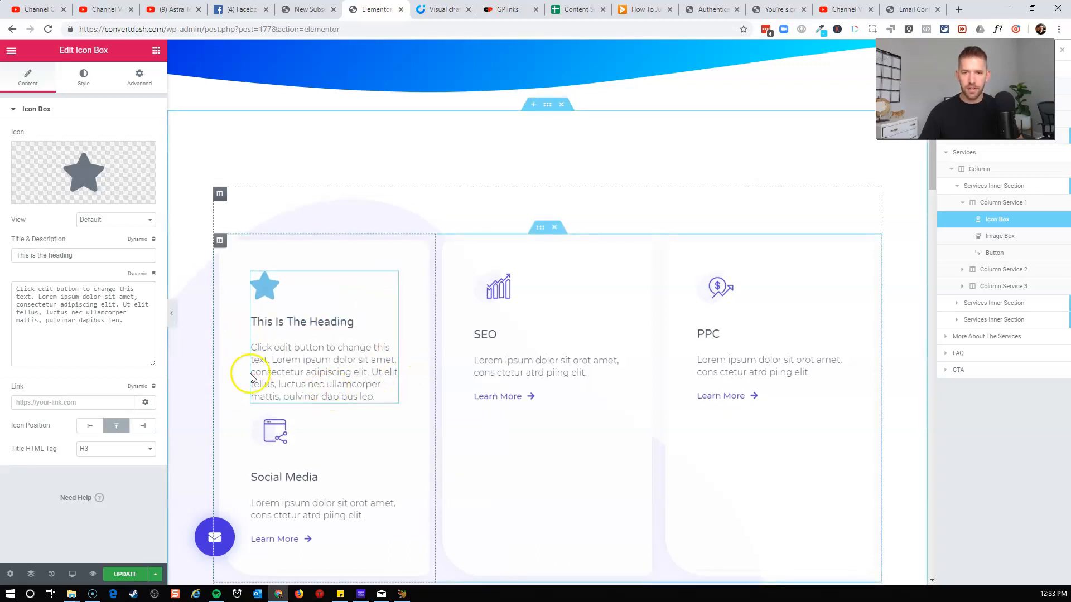
pyautogui.moveTo(67, 167)
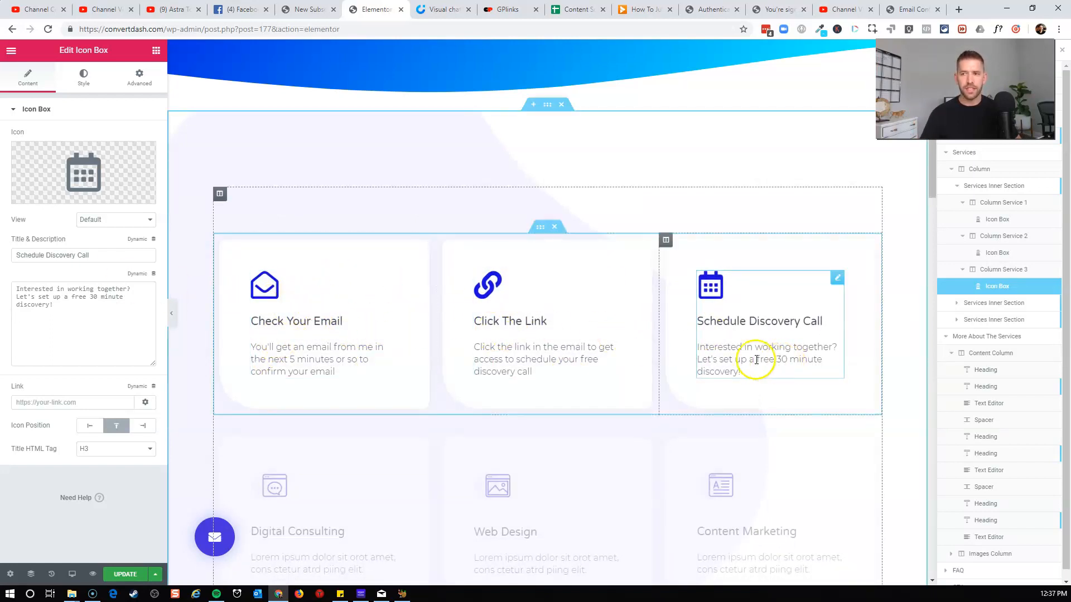
# Set the services section's top margin to 0.
pyautogui.scroll(4, 531, 347)
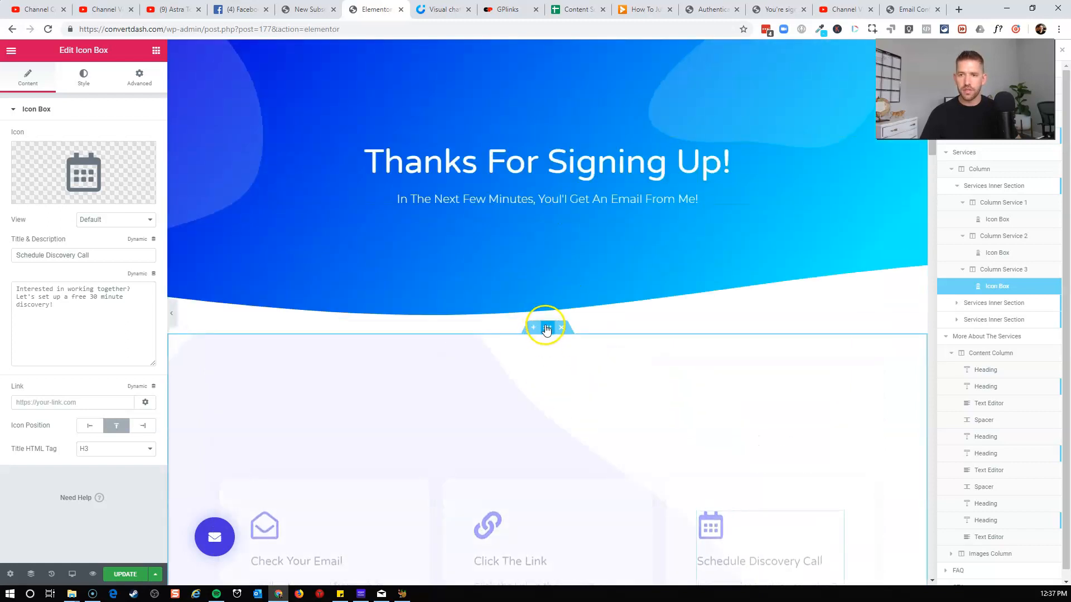
pyautogui.click(547, 328)
pyautogui.click(140, 77)
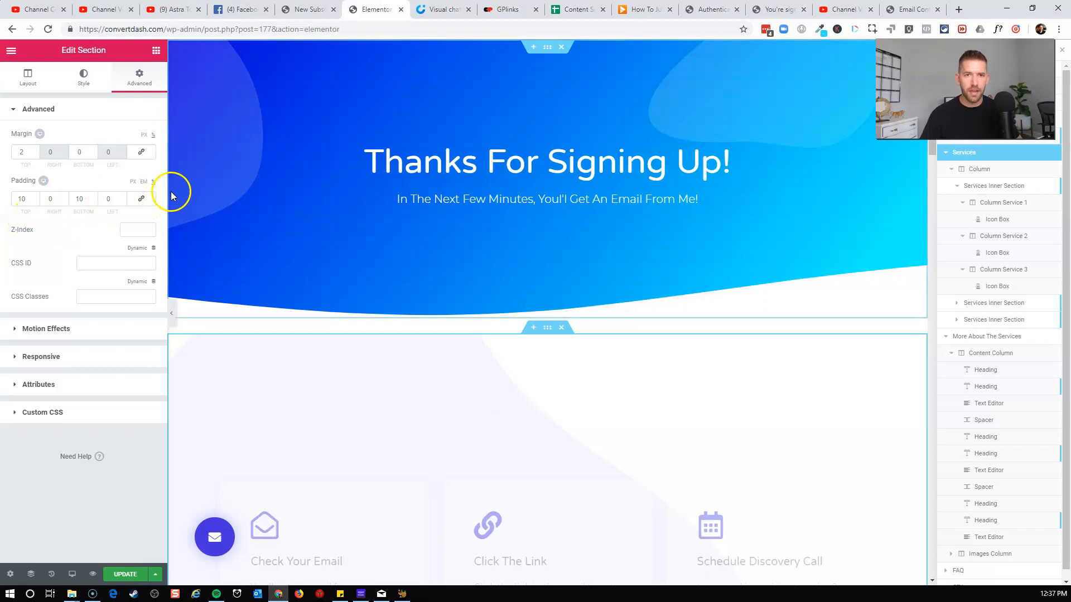
pyautogui.click(22, 151)
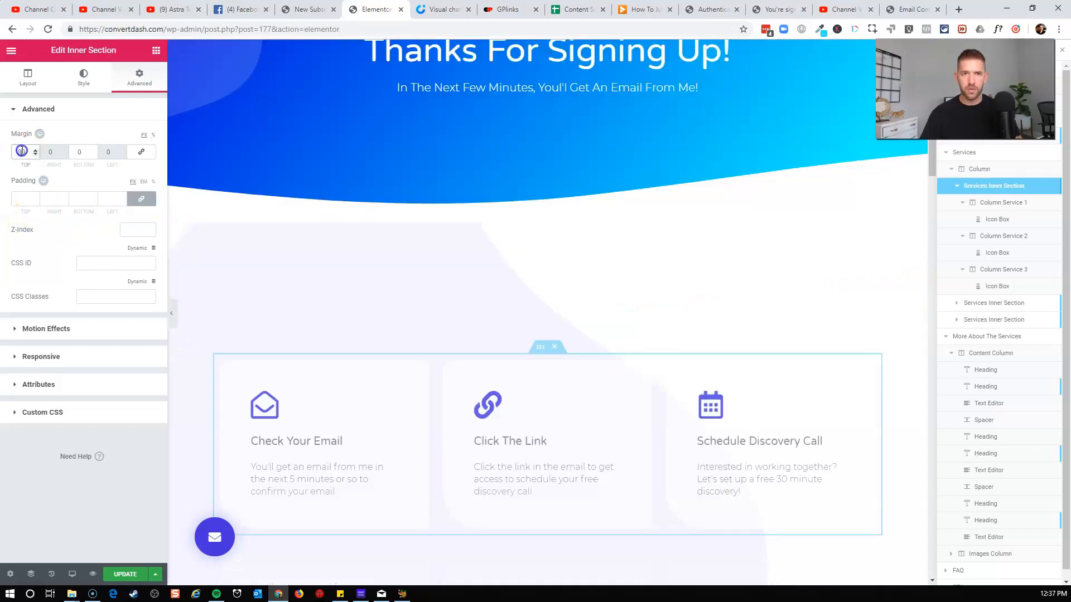
pyautogui.write('0')
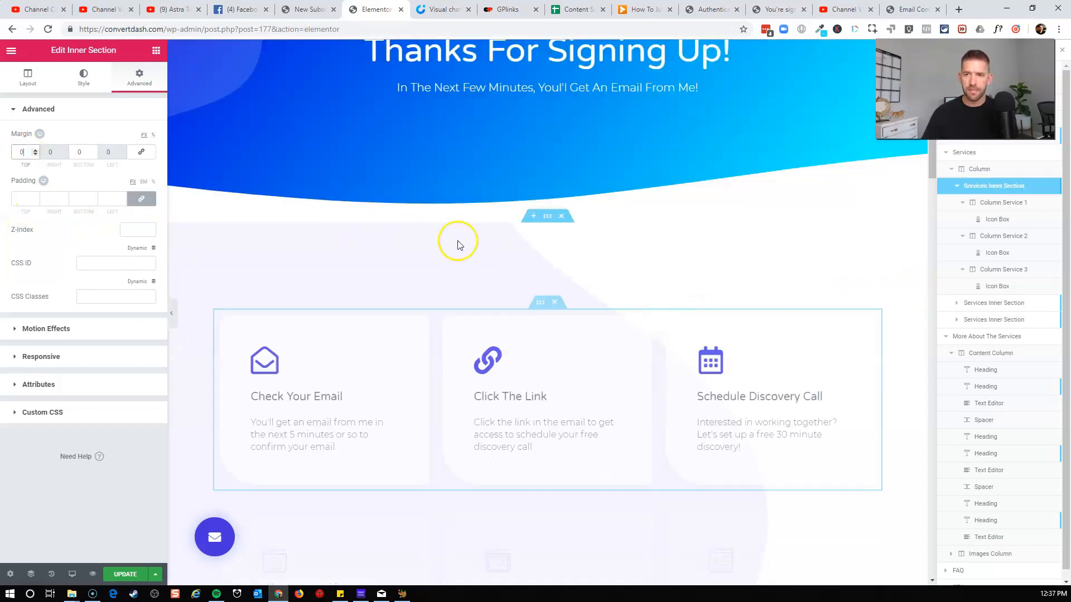
pyautogui.click(547, 216)
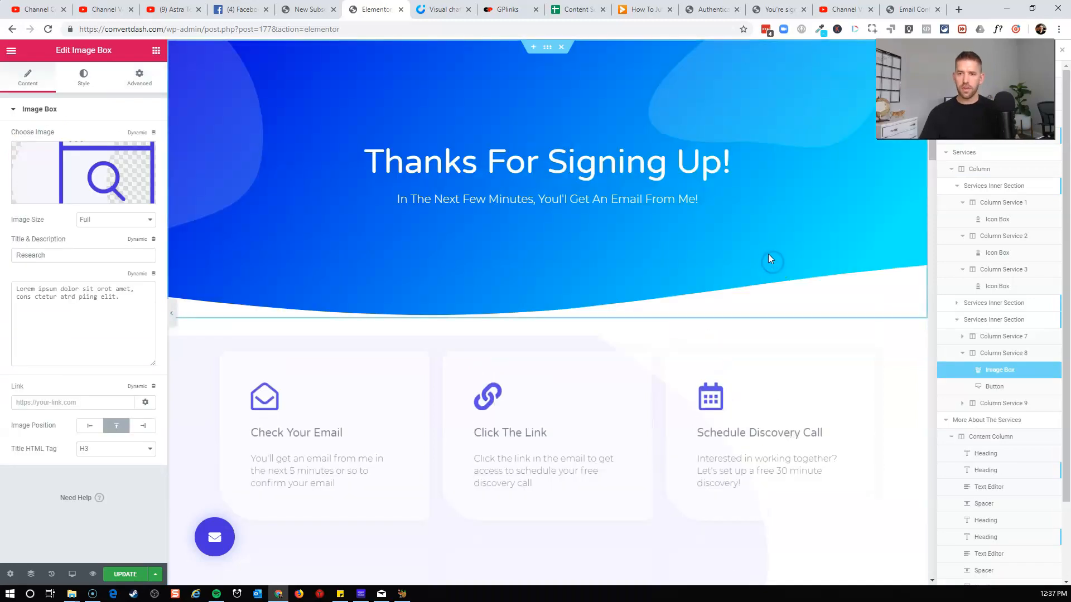
# Delete the remaining rows of service boxes below the three icon boxes.
pyautogui.scroll(-3, 768, 254)
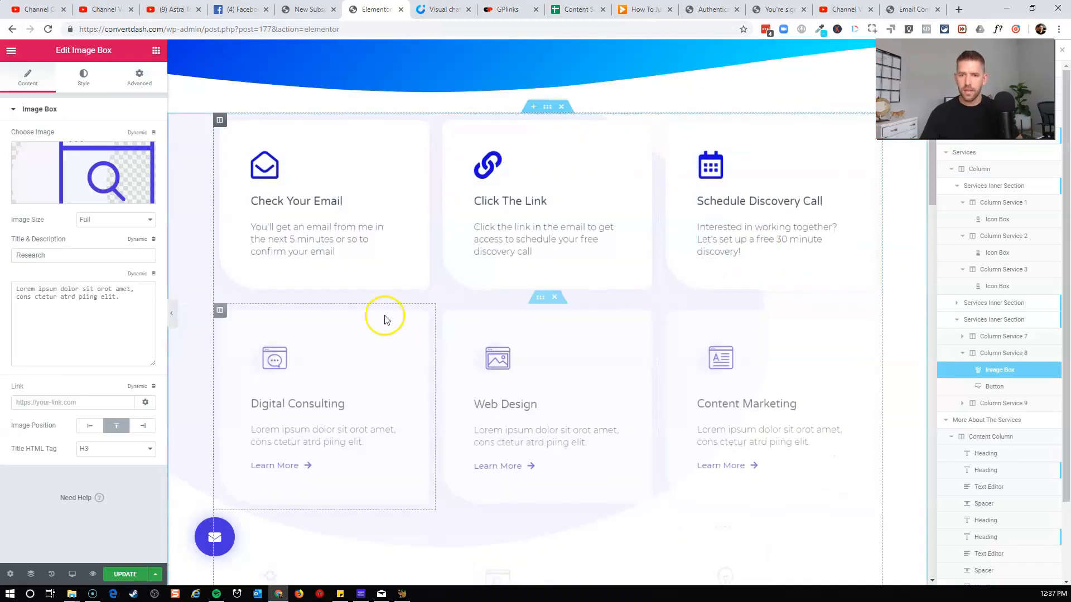
pyautogui.moveTo(549, 296); pyautogui.dragTo(562, 314)
pyautogui.click(557, 313)
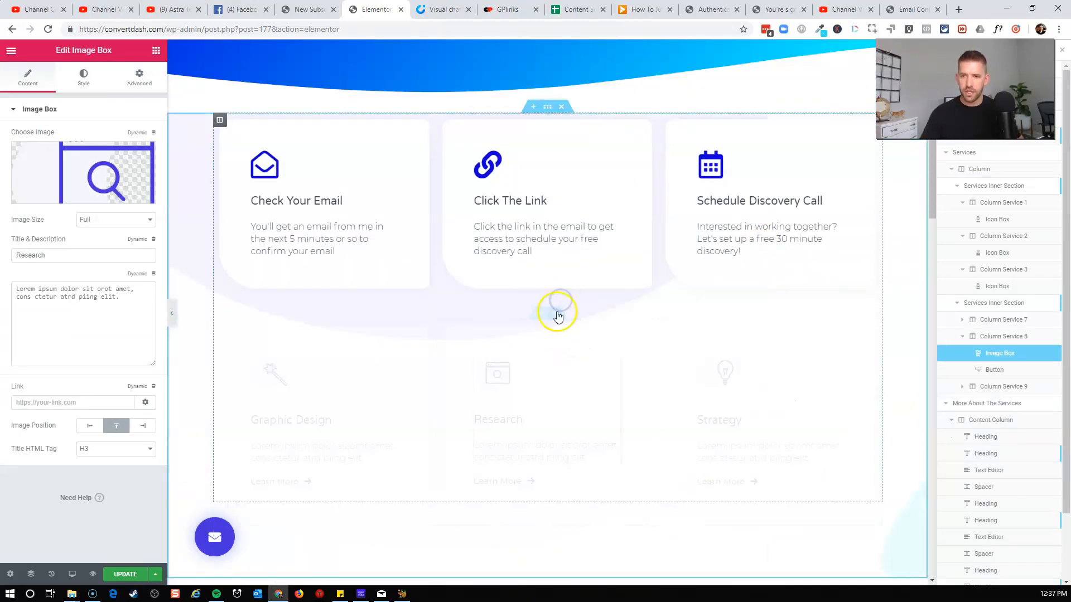
pyautogui.click(557, 322)
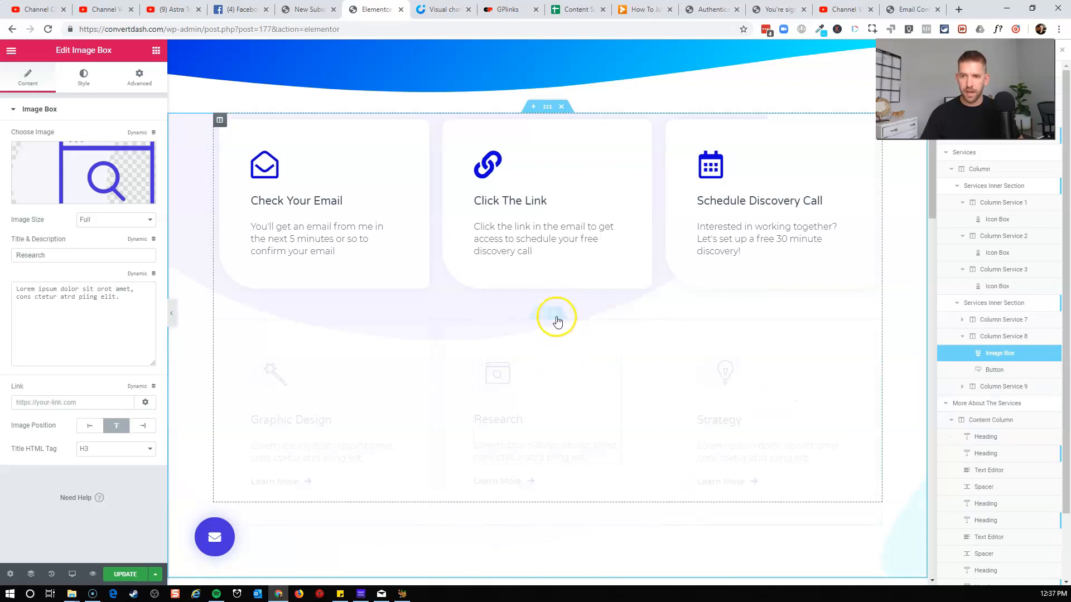
# Delete the floating popup button, save the page, and return to the flow.
pyautogui.scroll(5, 786, 406)
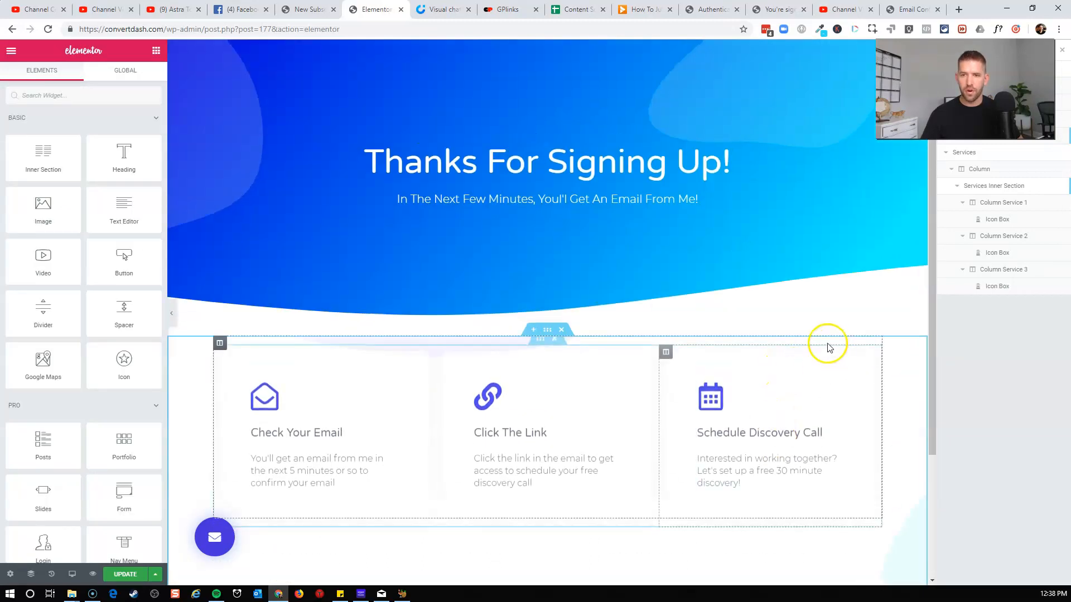
pyautogui.rightClick(221, 543)
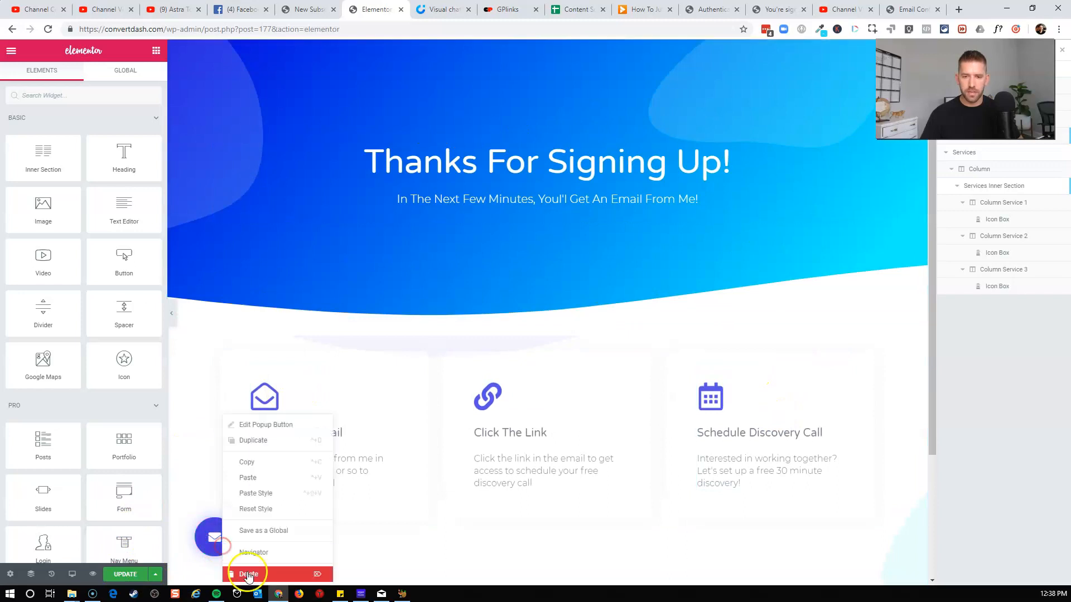
pyautogui.click(248, 574)
pyautogui.click(122, 574)
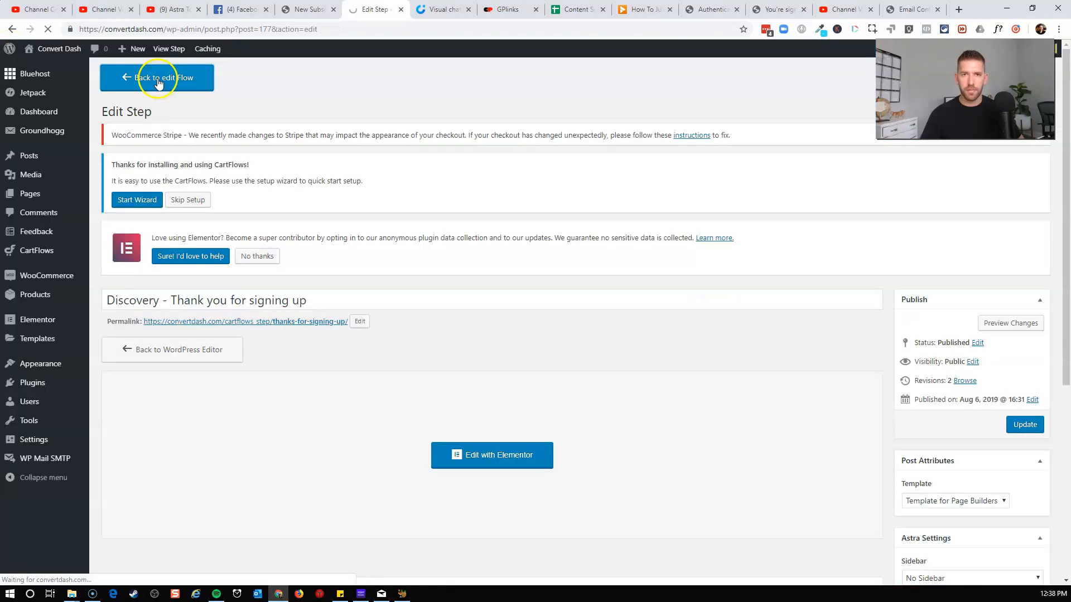
pyautogui.click(155, 79)
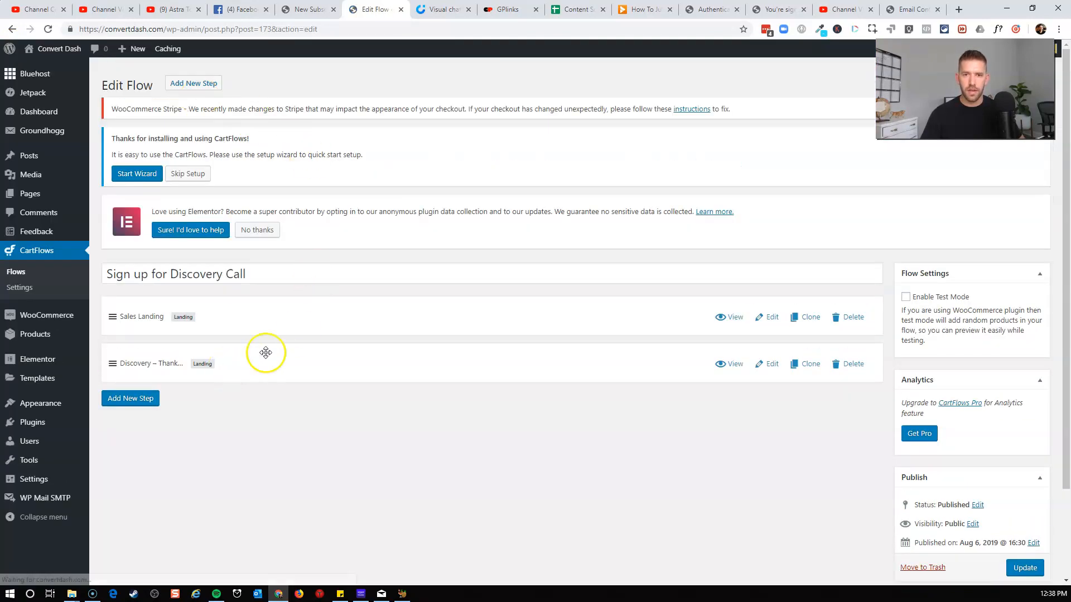
# Rename the Sales Landing step to Discovery Call and set its permalink slug to Sign up for discovery.
pyautogui.click(773, 321)
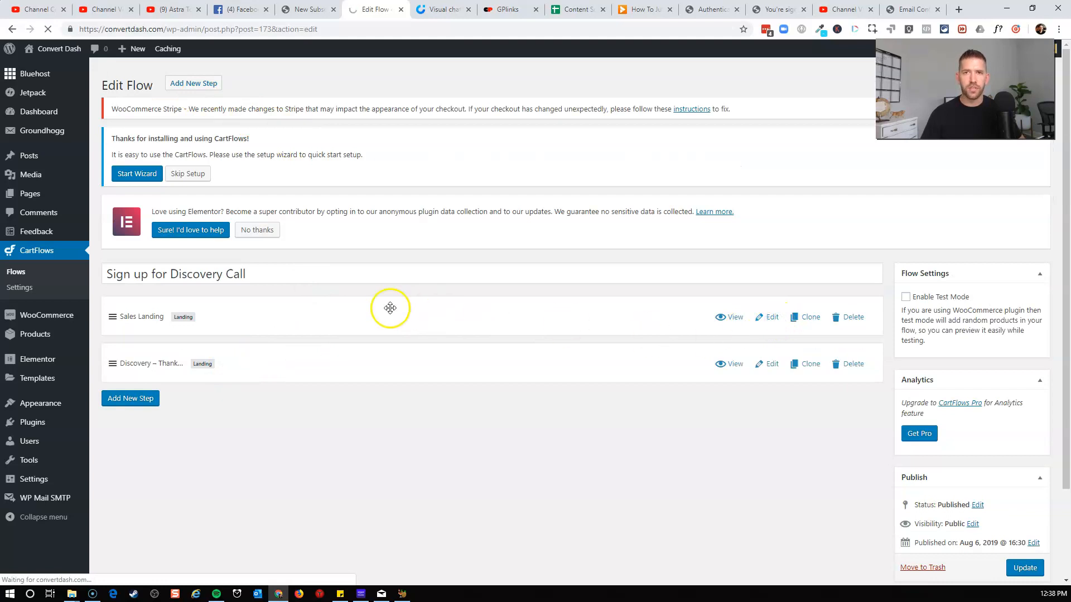
pyautogui.click(323, 320)
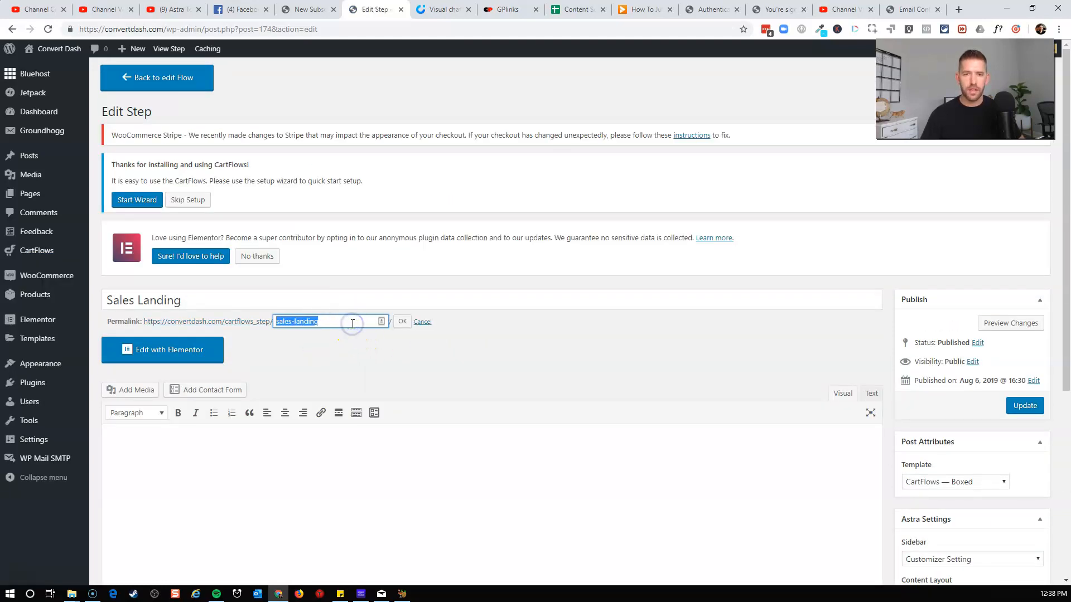
pyautogui.write('Sign up for discovery')
pyautogui.tripleClick(211, 306)
pyautogui.write('D')
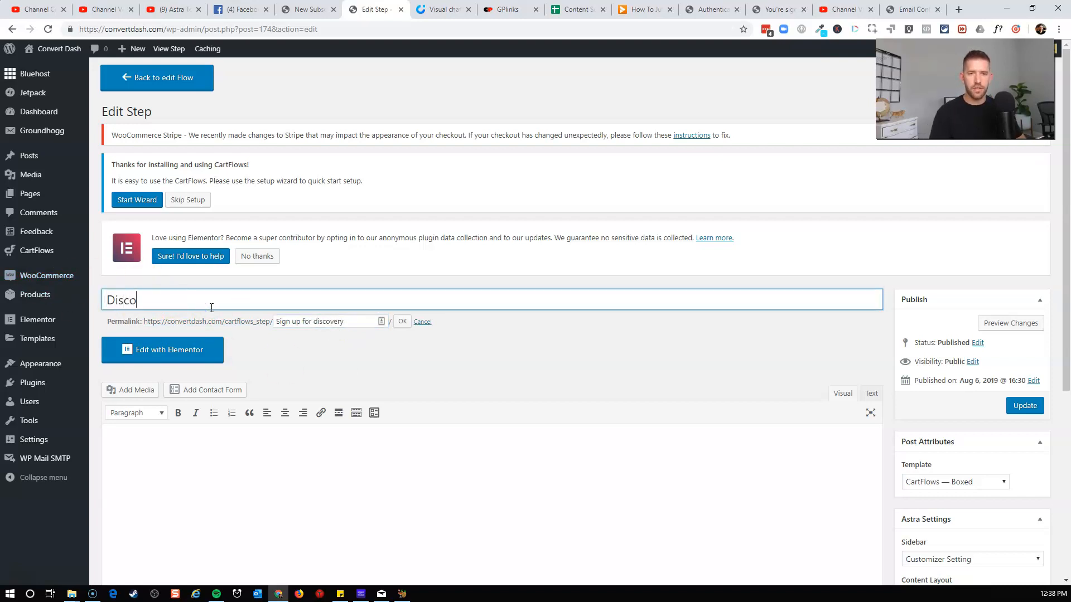
pyautogui.click(437, 382)
pyautogui.click(403, 324)
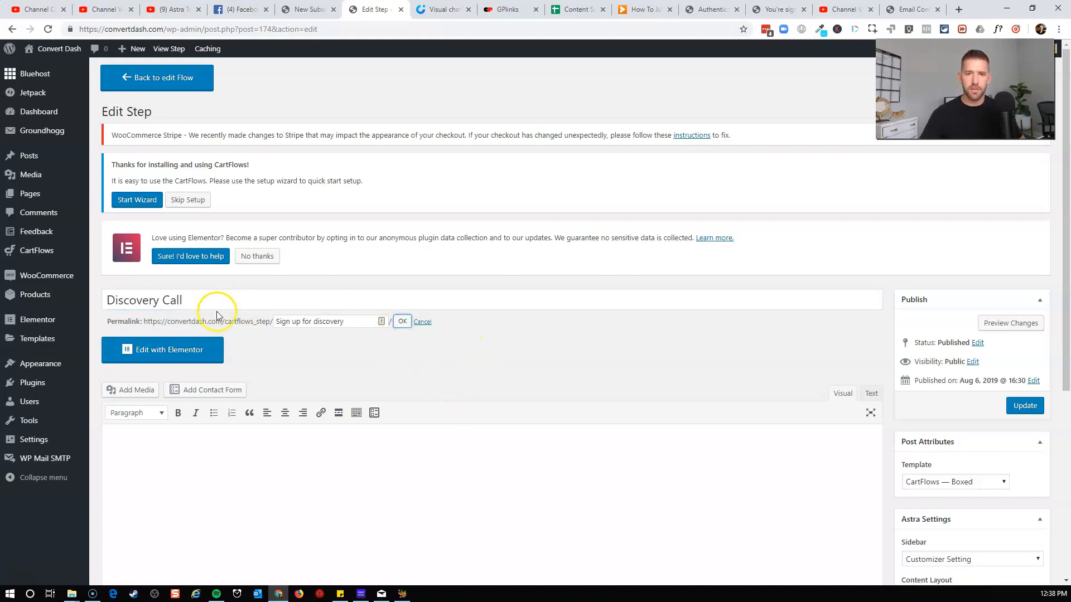
# Set the step's page template to Template for Page Builders and update the step.
pyautogui.scroll(-5, 453, 346)
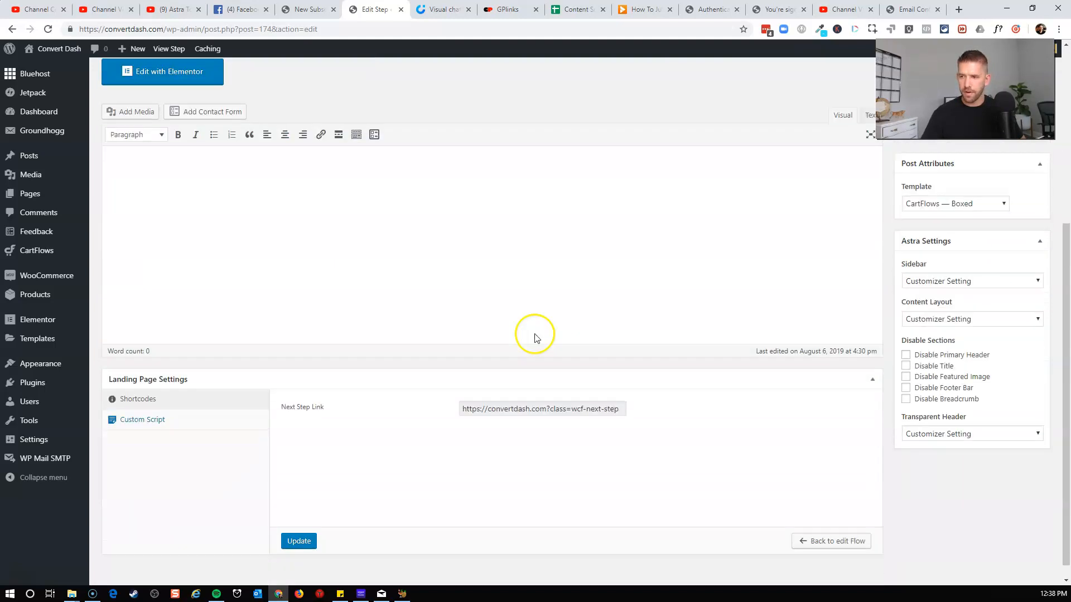
pyautogui.click(983, 203)
pyautogui.click(953, 240)
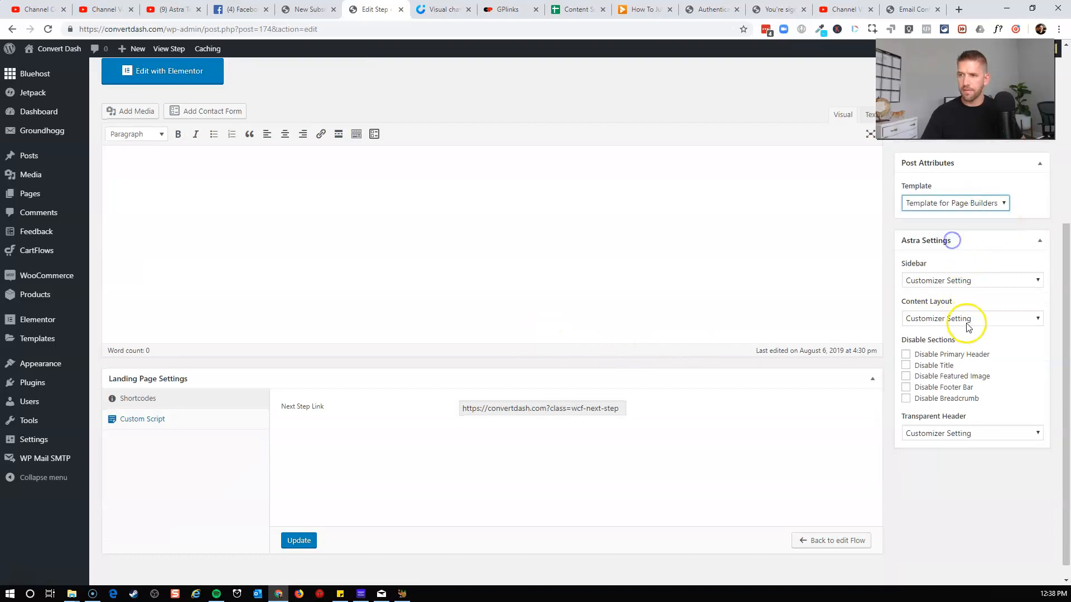
pyautogui.scroll(1, 984, 368)
pyautogui.click(1030, 180)
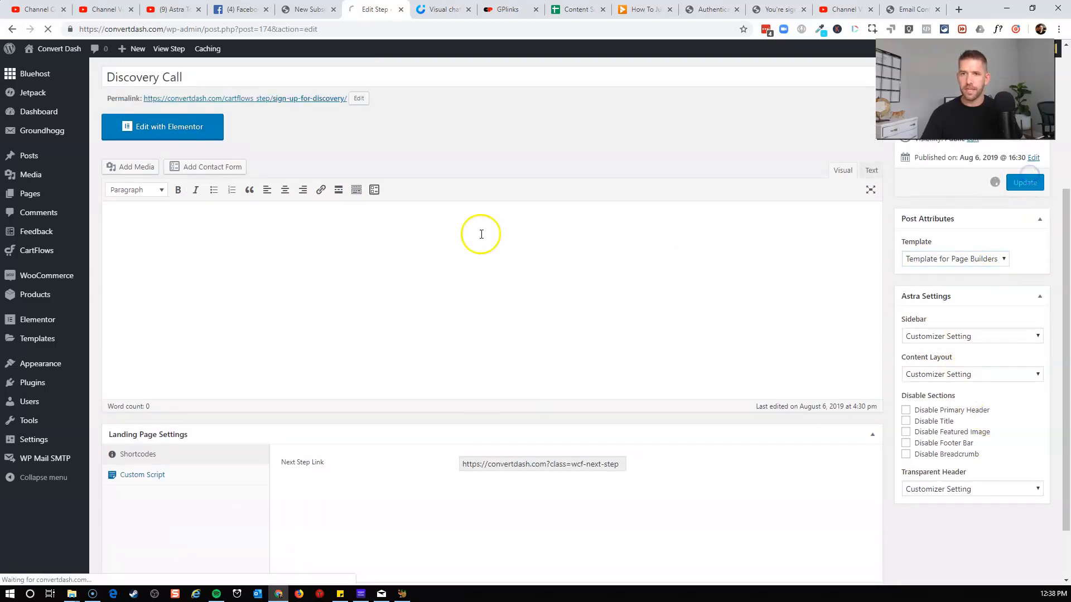
# Open the step in Elementor and insert the Digital Agency – About page template.
pyautogui.click(173, 384)
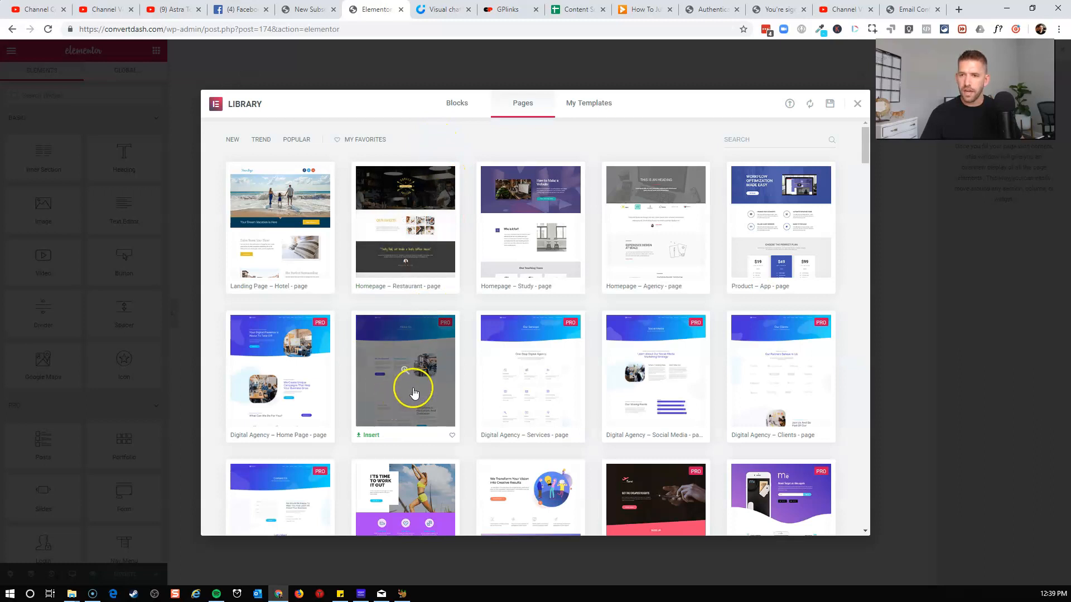
pyautogui.scroll(-1, 616, 405)
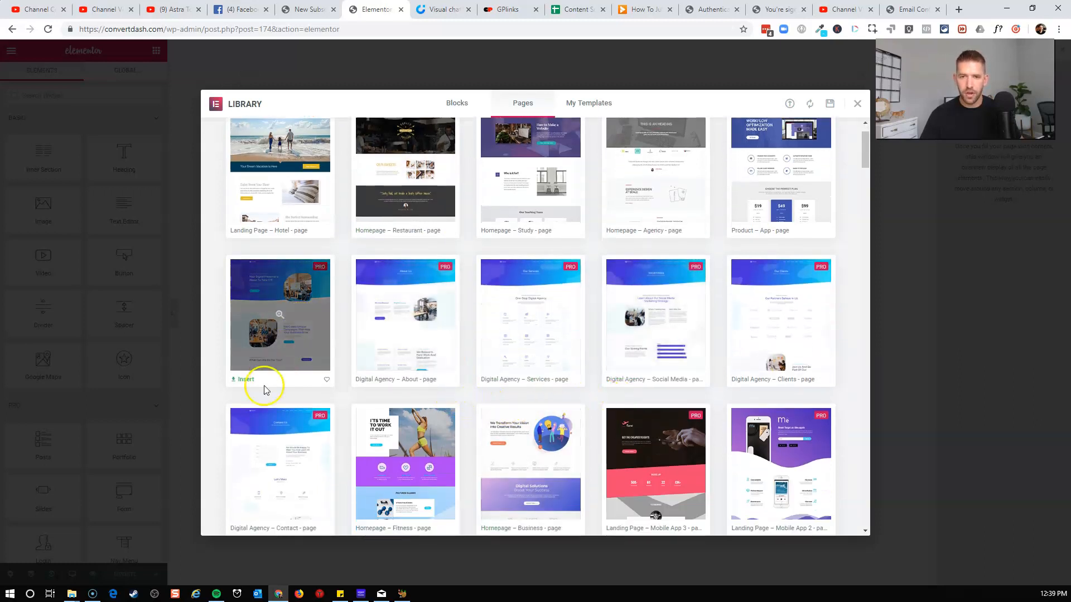
pyautogui.click(245, 381)
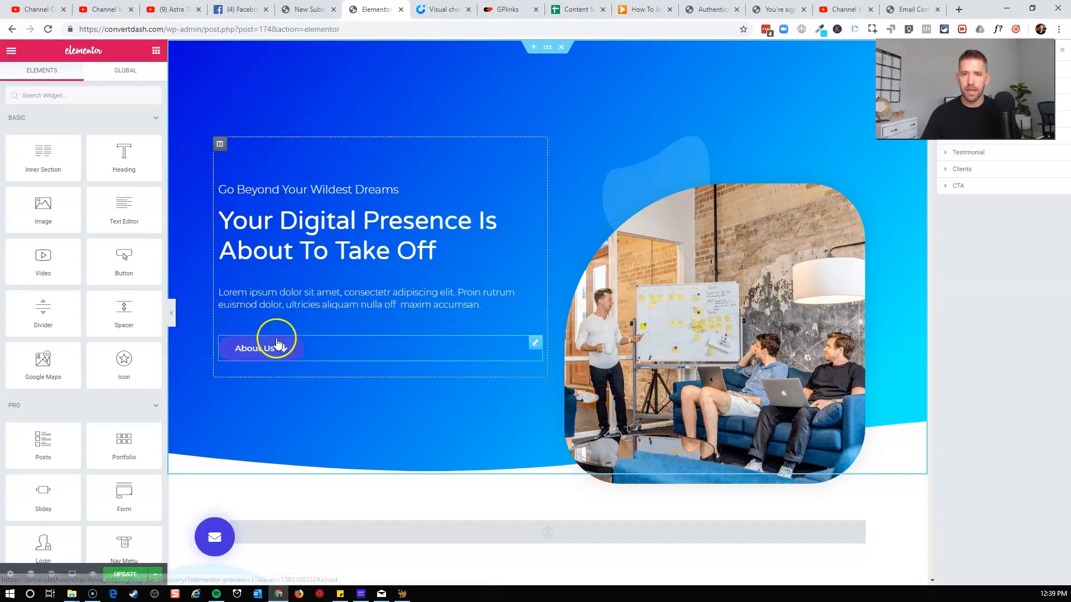
# Delete the floating popup button from the Discovery Call page.
pyautogui.scroll(-3, 281, 341)
pyautogui.scroll(3, 284, 342)
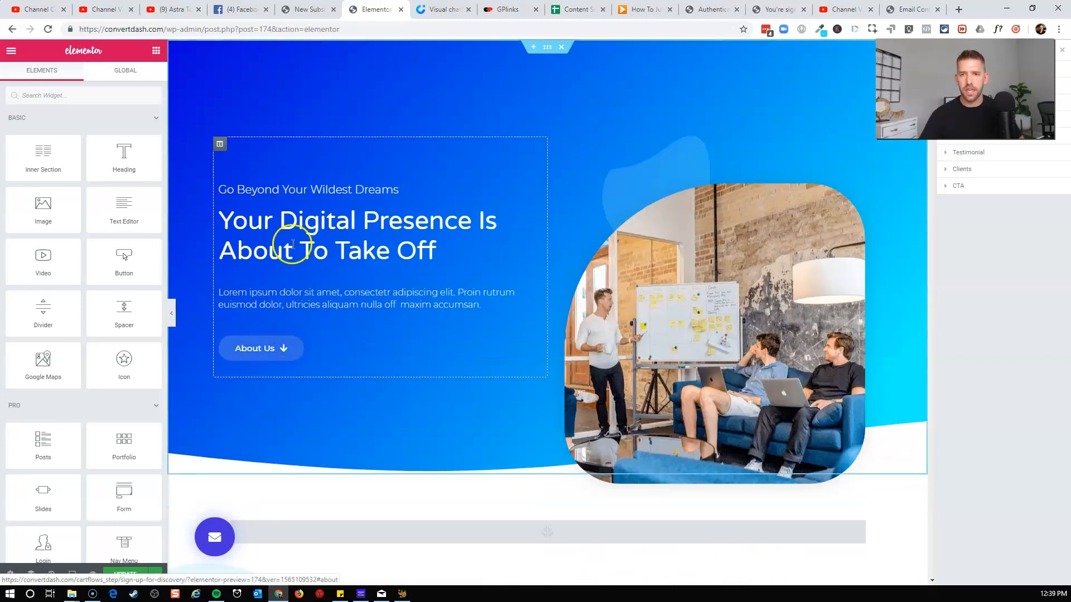
pyautogui.click(270, 186)
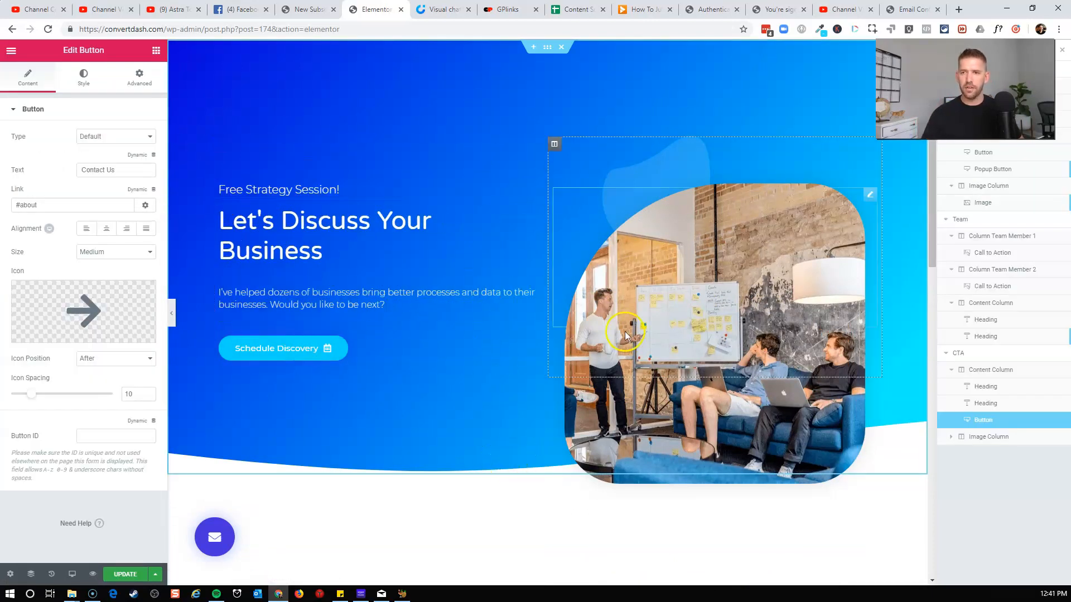
pyautogui.scroll(-7, 633, 338)
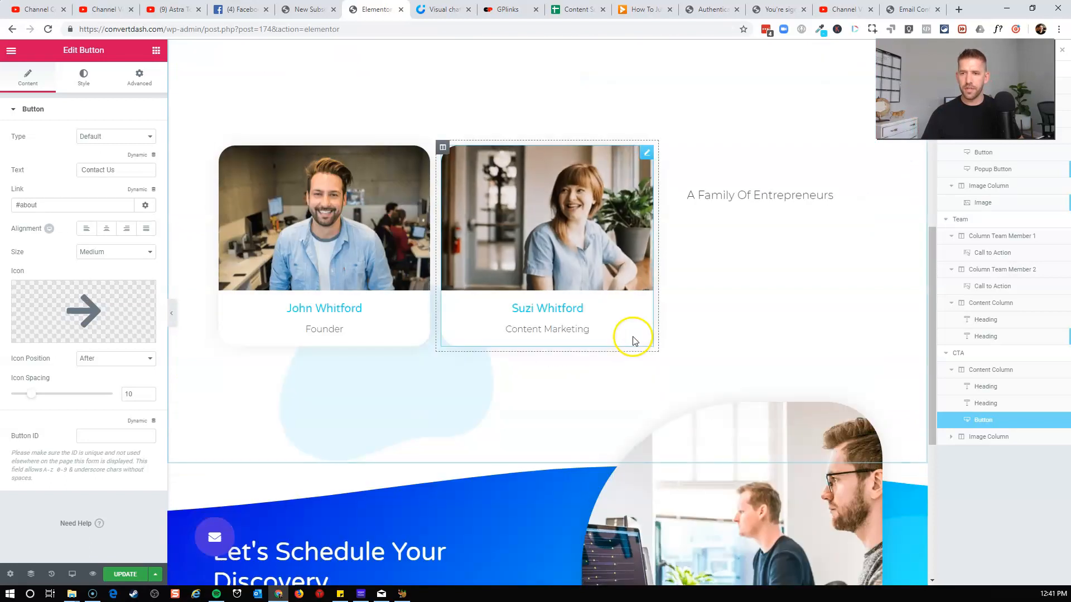
pyautogui.scroll(-4, 839, 436)
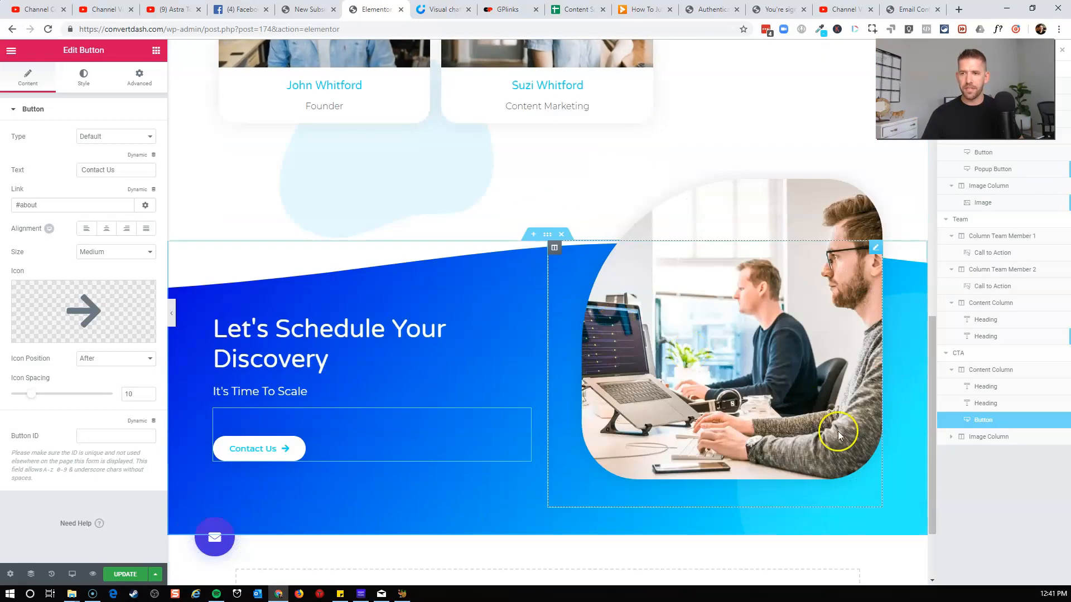
pyautogui.click(274, 448)
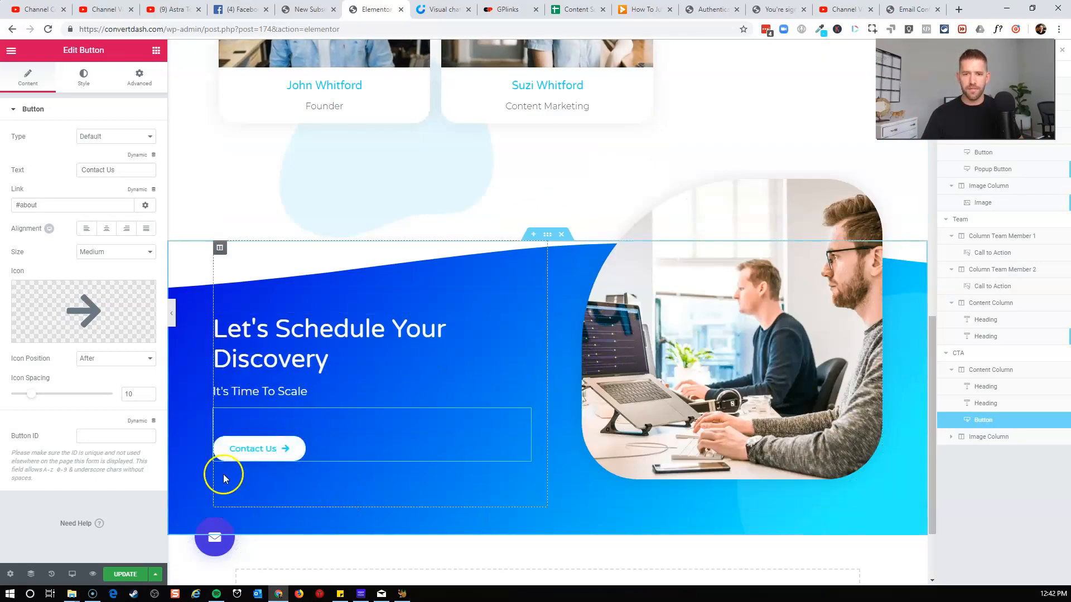
pyautogui.rightClick(217, 536)
pyautogui.click(254, 579)
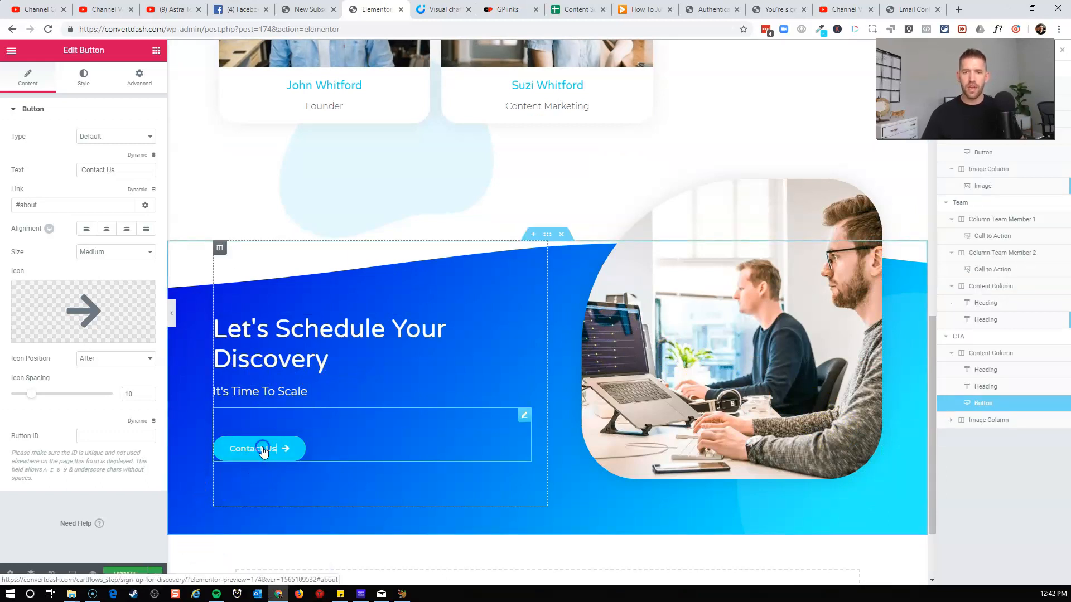
pyautogui.scroll(12, 264, 453)
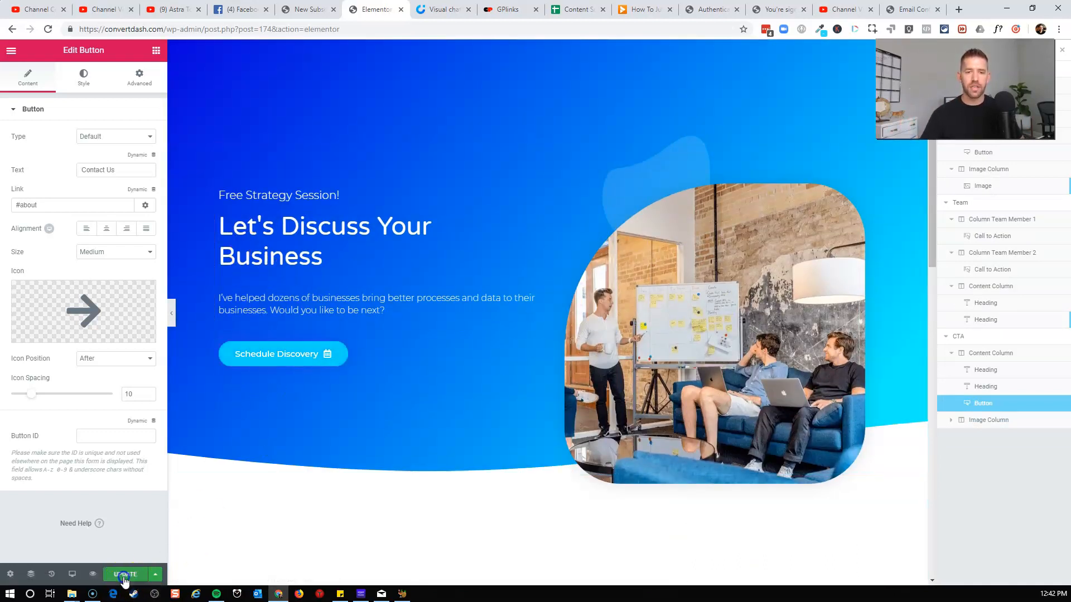
# Create a new Elementor popup template named for the discovery schedule.
pyautogui.click(311, 9)
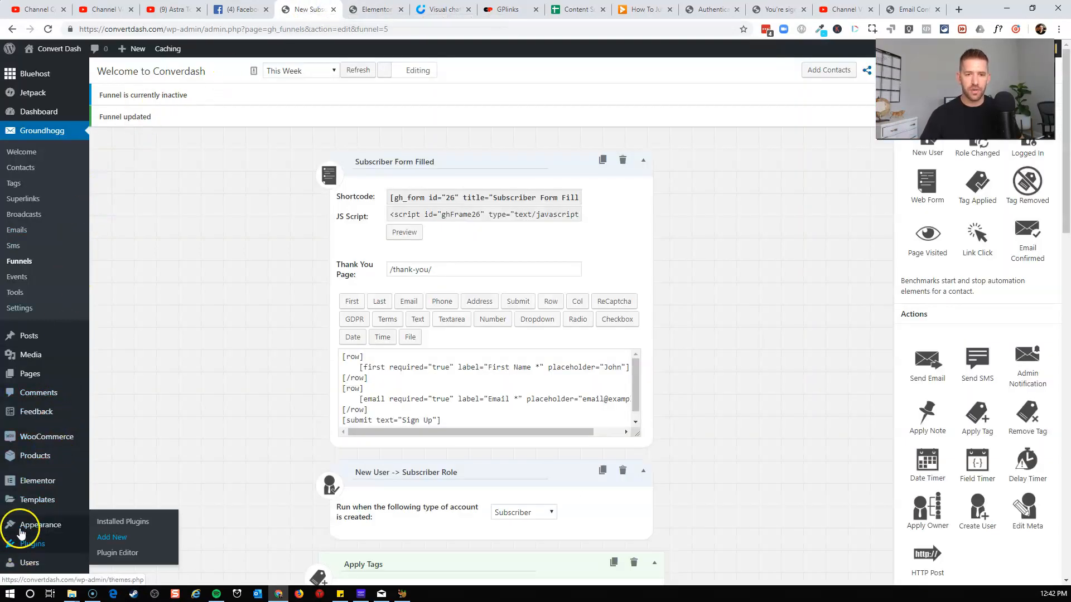
pyautogui.moveTo(34, 500)
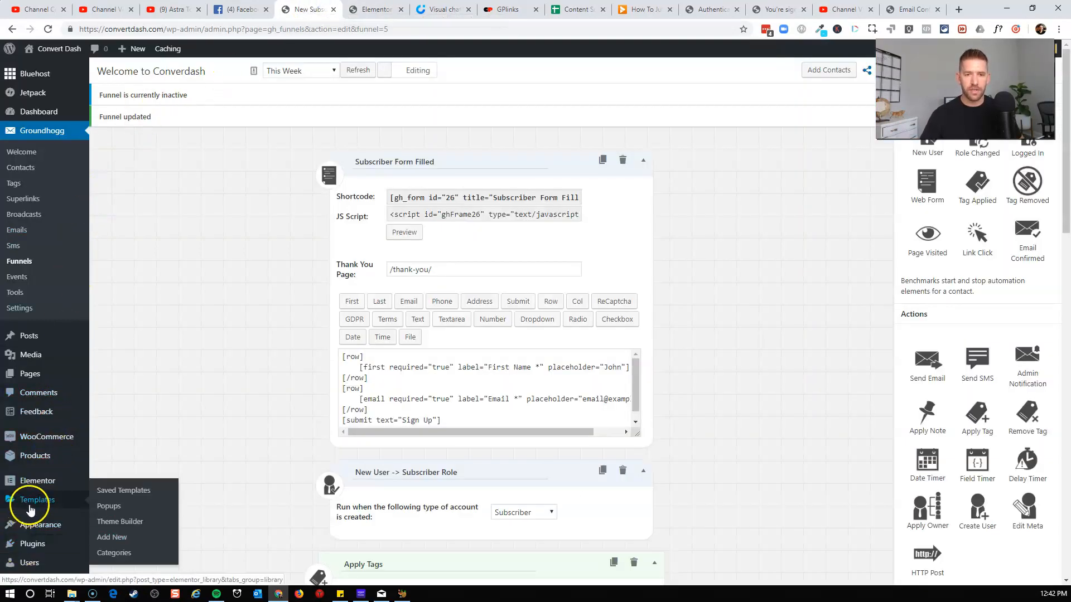
pyautogui.click(109, 507)
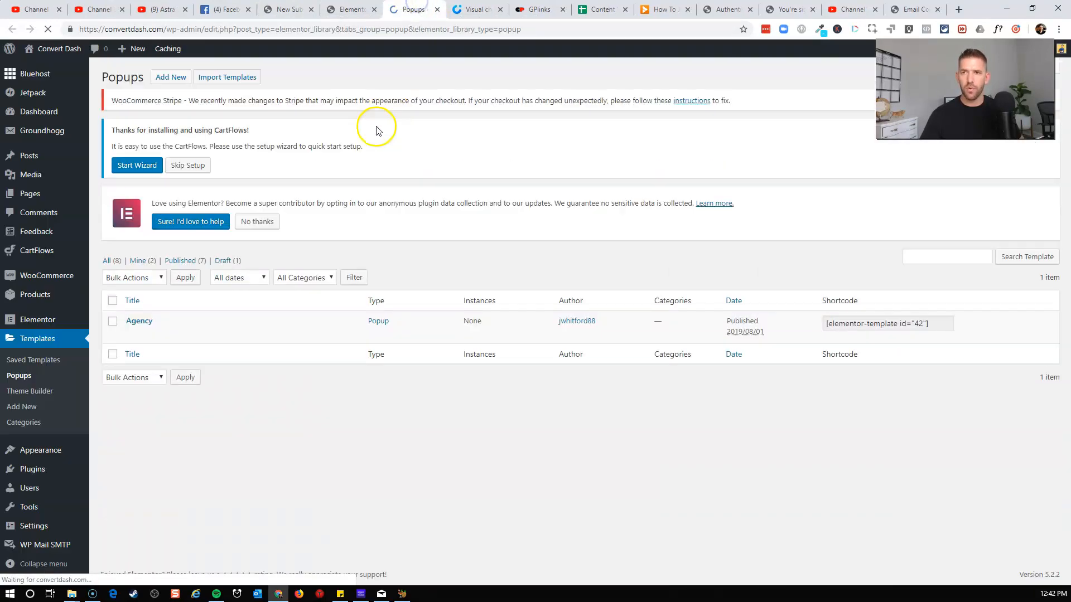
pyautogui.click(179, 78)
pyautogui.click(607, 357)
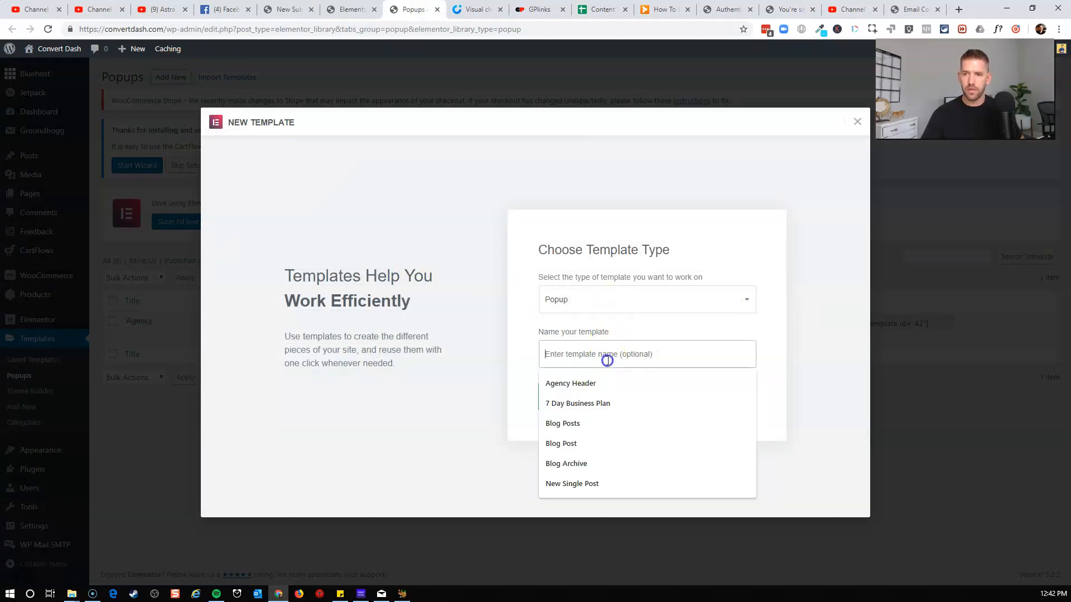
pyautogui.write('Die')
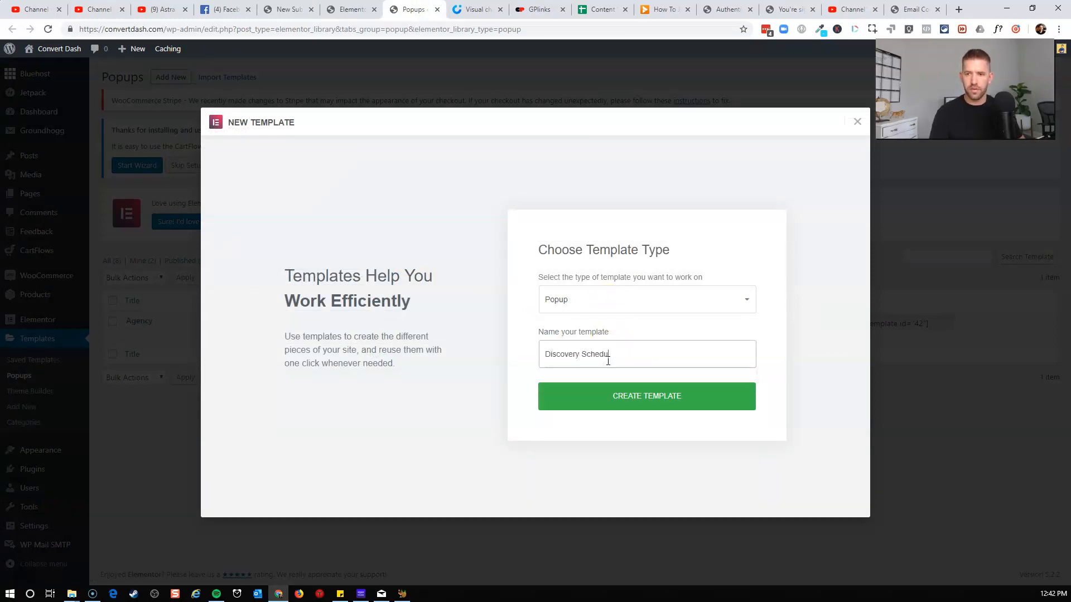
pyautogui.click(615, 403)
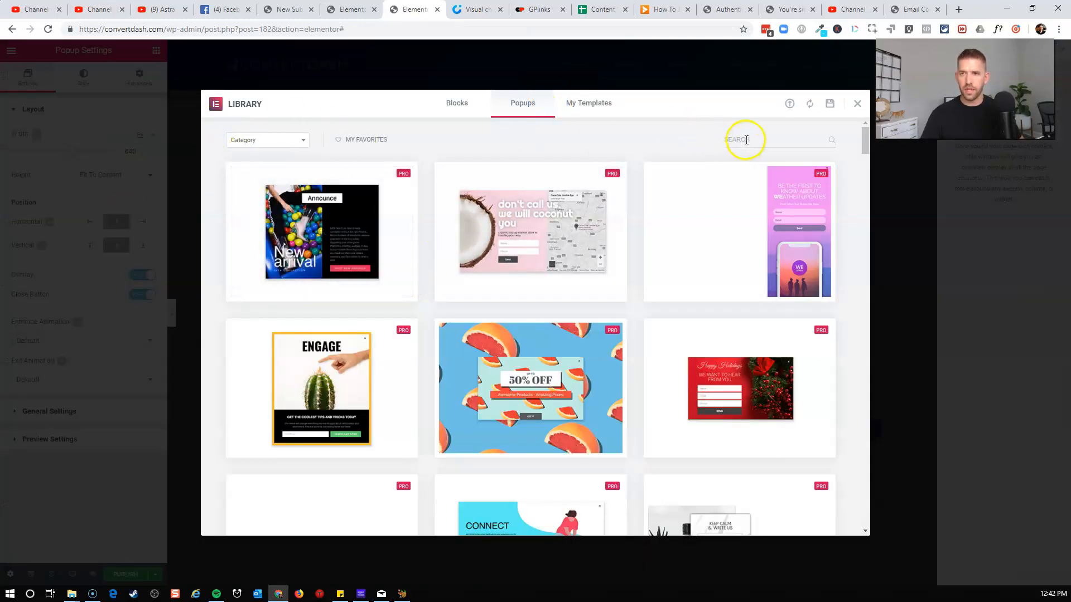
# Search the popup library for ag and insert the Agency popup.
pyautogui.click(747, 140)
pyautogui.write('ag')
pyautogui.click(247, 298)
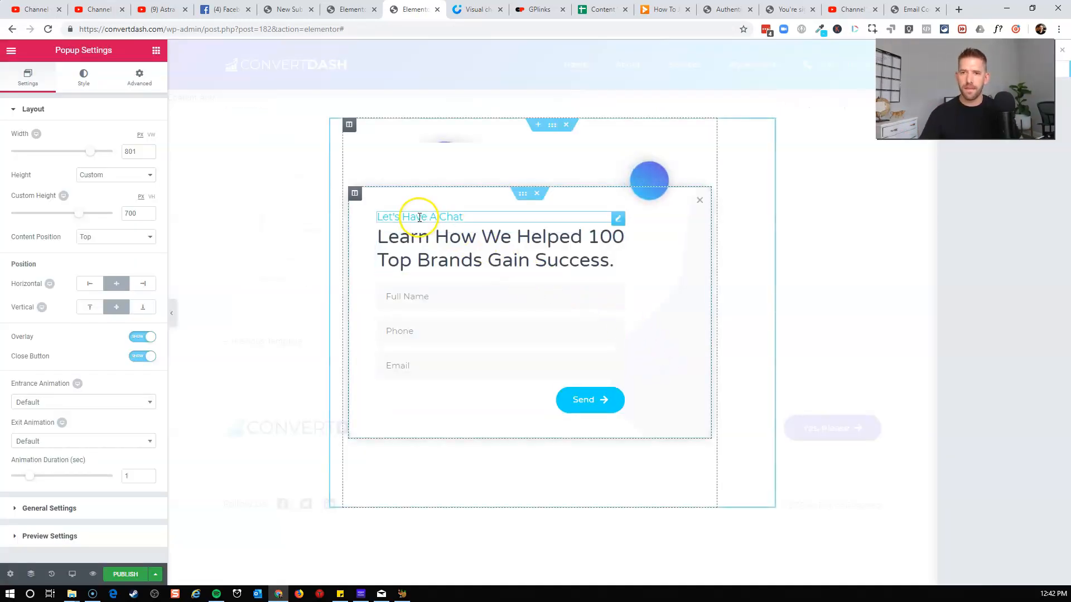
# Delete the contact form from the popup, keeping its two headings.
pyautogui.click(419, 218)
pyautogui.click(395, 247)
pyautogui.moveTo(517, 242); pyautogui.dragTo(643, 248)
pyautogui.click(705, 244)
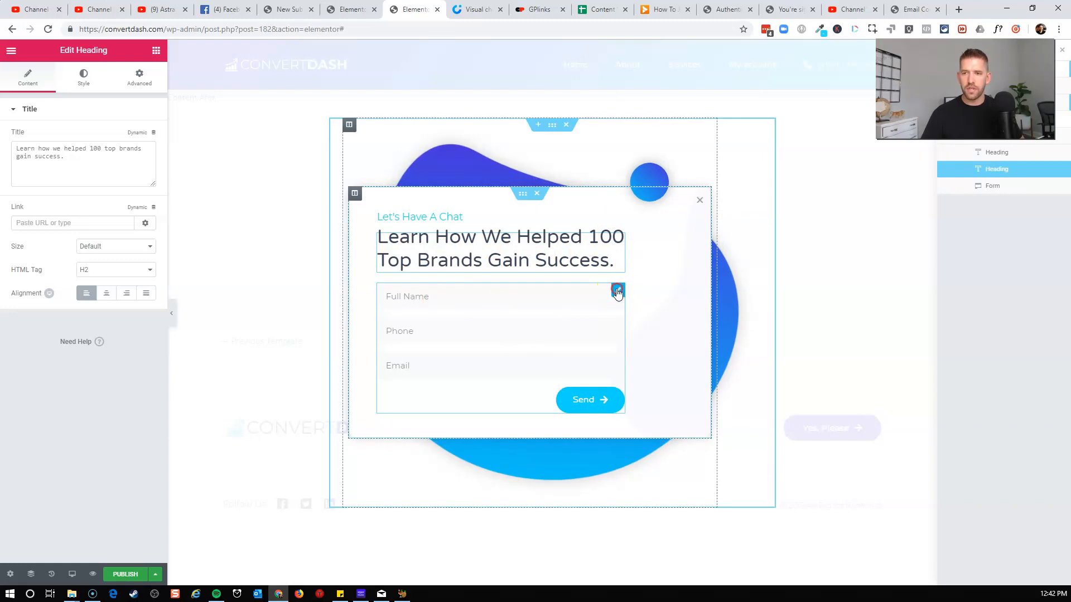
pyautogui.rightClick(617, 292)
pyautogui.click(643, 449)
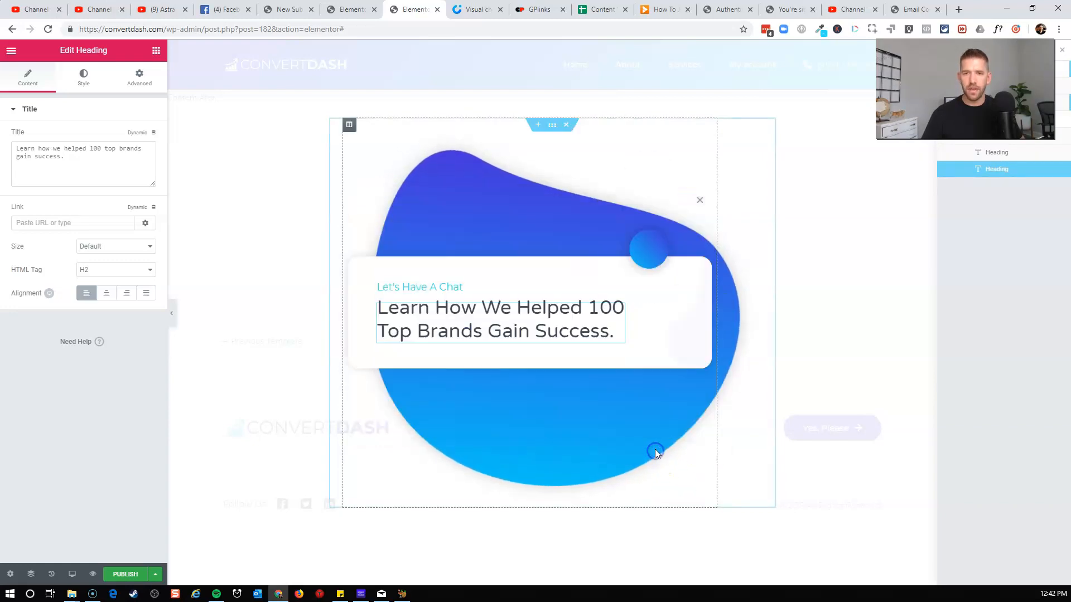
# Add a Groundhogg Forms widget beneath the popup headings and open its form selector.
pyautogui.click(156, 52)
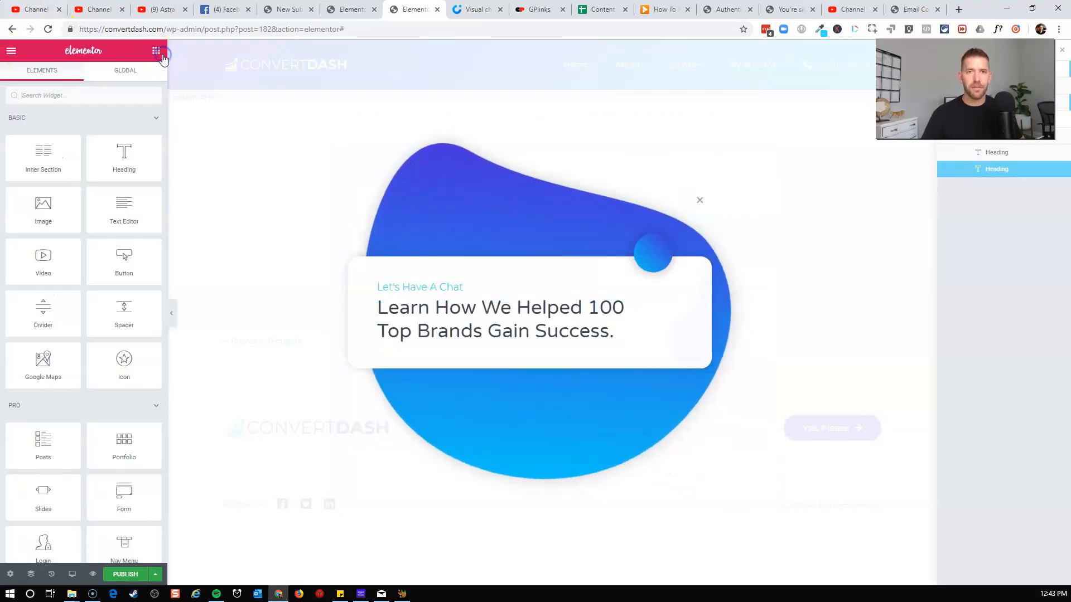
pyautogui.write('gro')
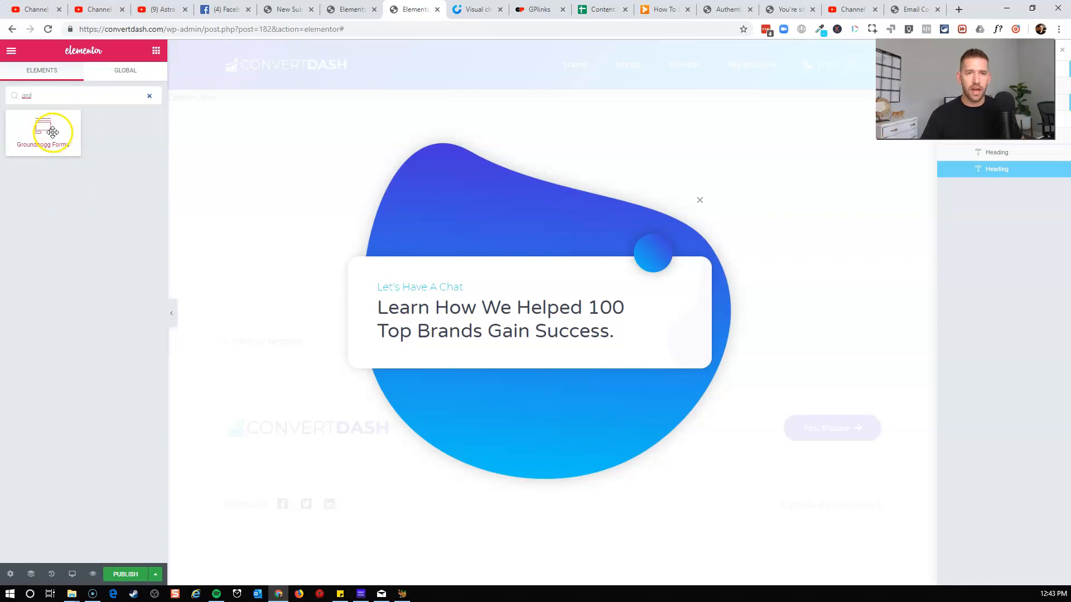
pyautogui.moveTo(47, 135); pyautogui.dragTo(502, 331)
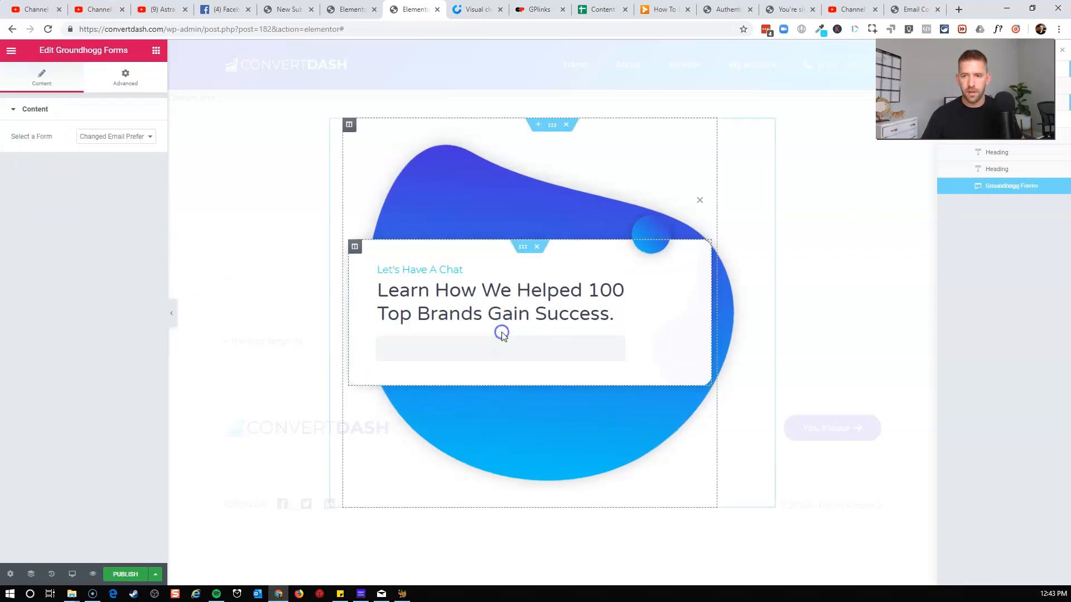
pyautogui.click(112, 137)
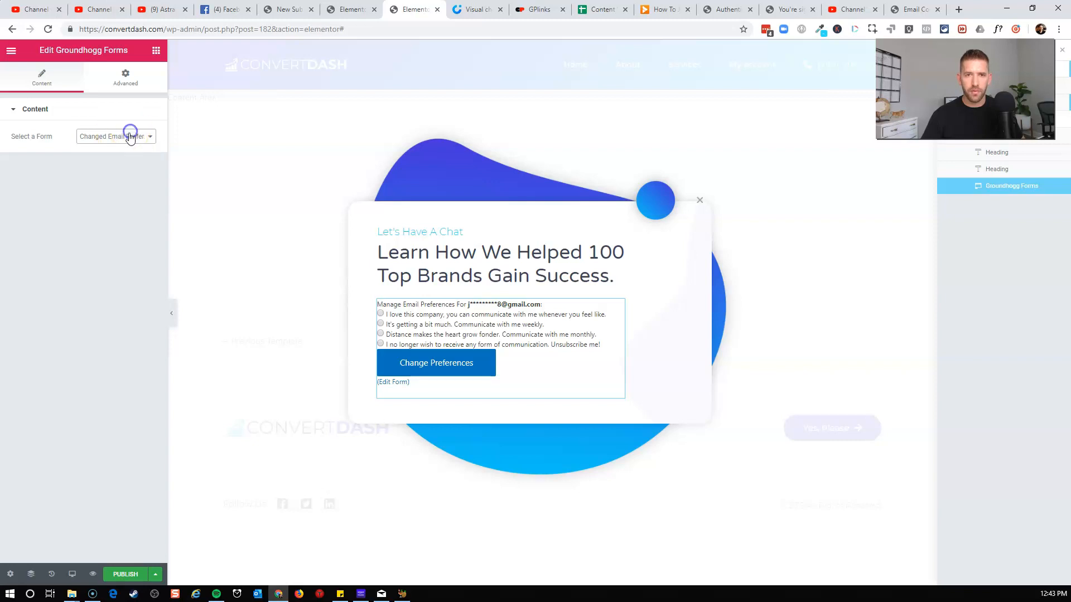
# Activate the Groundhogg welcome funnel and update it.
pyautogui.click(295, 10)
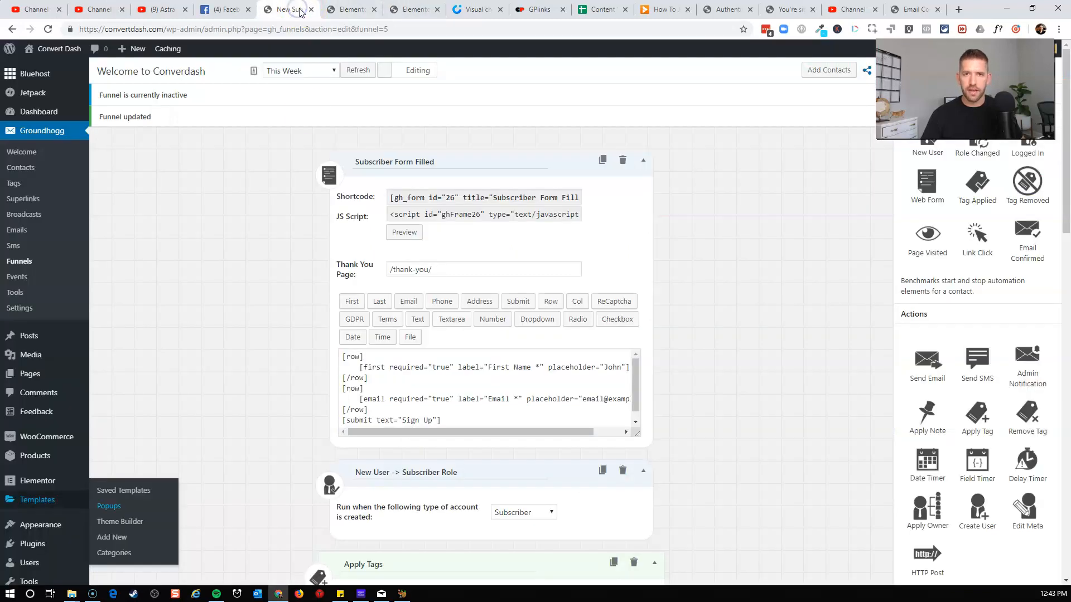
pyautogui.click(971, 75)
pyautogui.click(1047, 72)
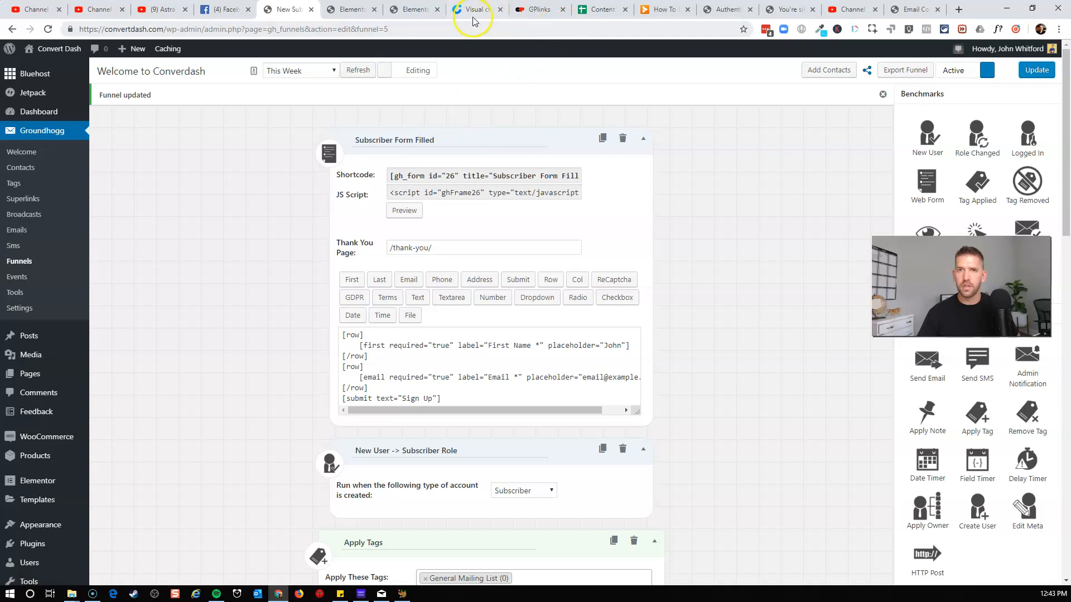
# Return to the popup editor and reload it to refresh the Groundhogg form list.
pyautogui.click(351, 10)
pyautogui.click(414, 10)
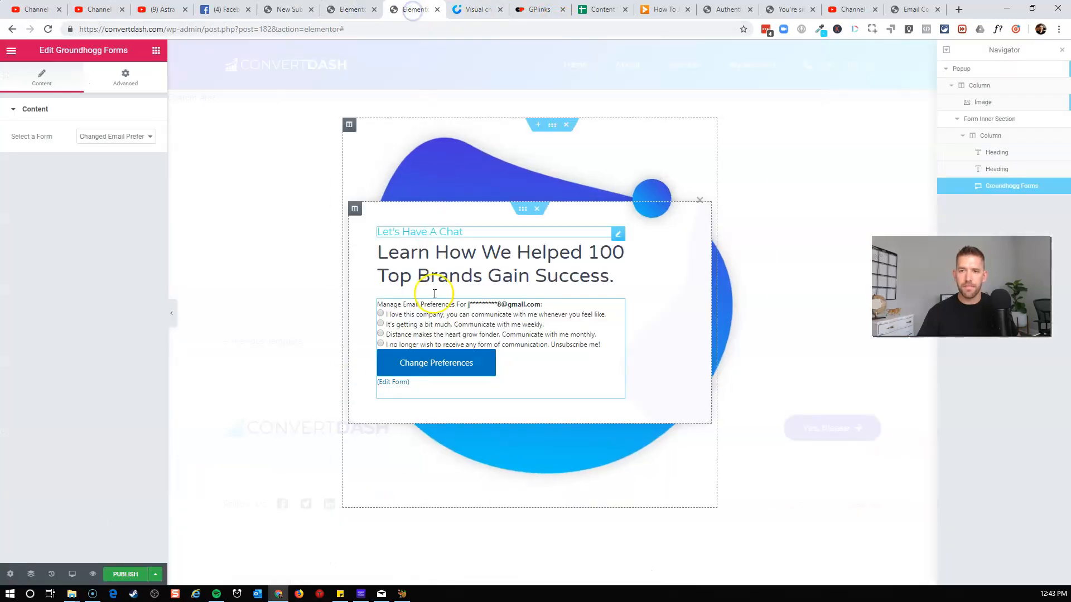
pyautogui.click(155, 574)
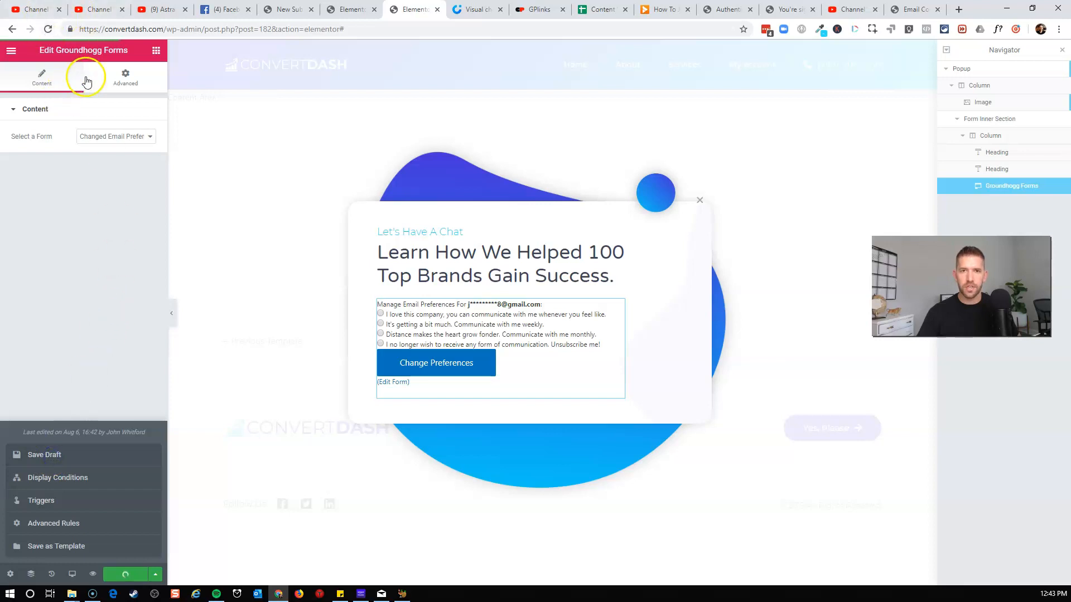
pyautogui.click(118, 136)
pyautogui.click(48, 29)
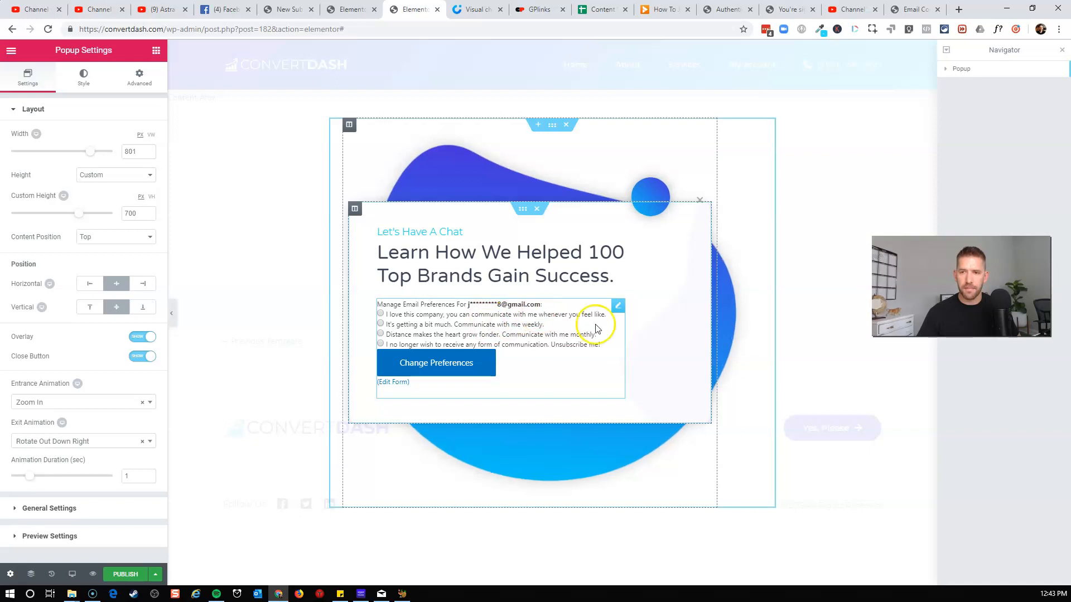
# Select the Subscriber Form Filled form in the popup's Groundhogg Forms widget and publish the popup.
pyautogui.click(596, 328)
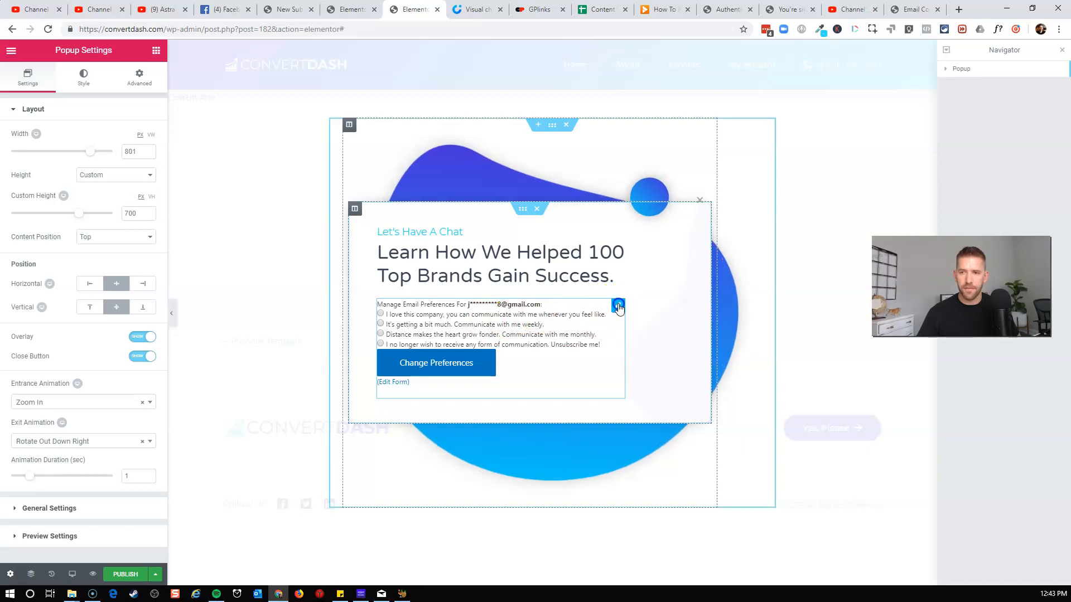
pyautogui.click(137, 138)
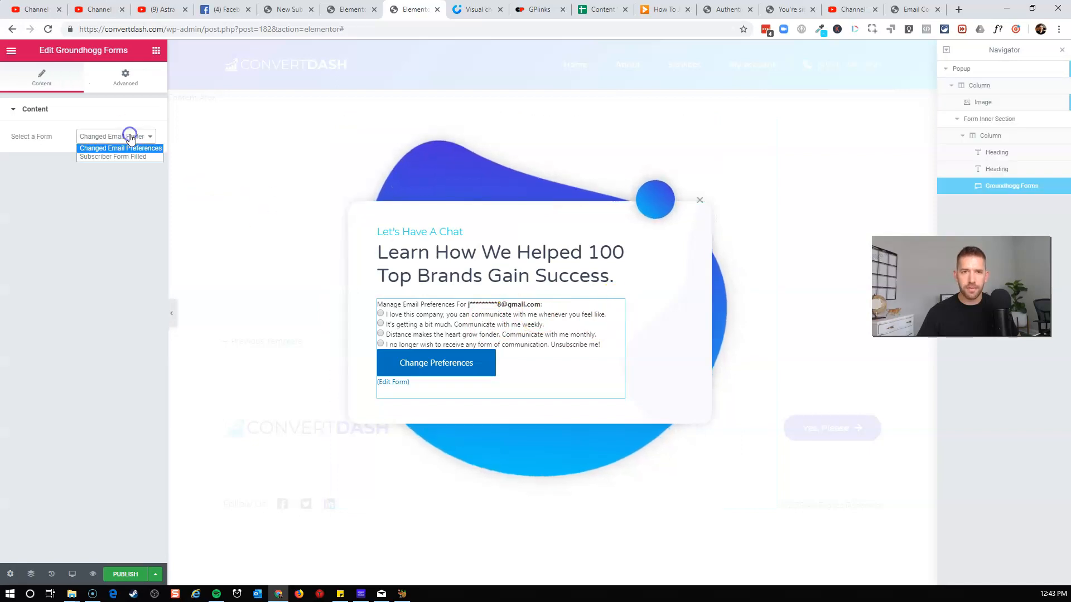
pyautogui.click(105, 156)
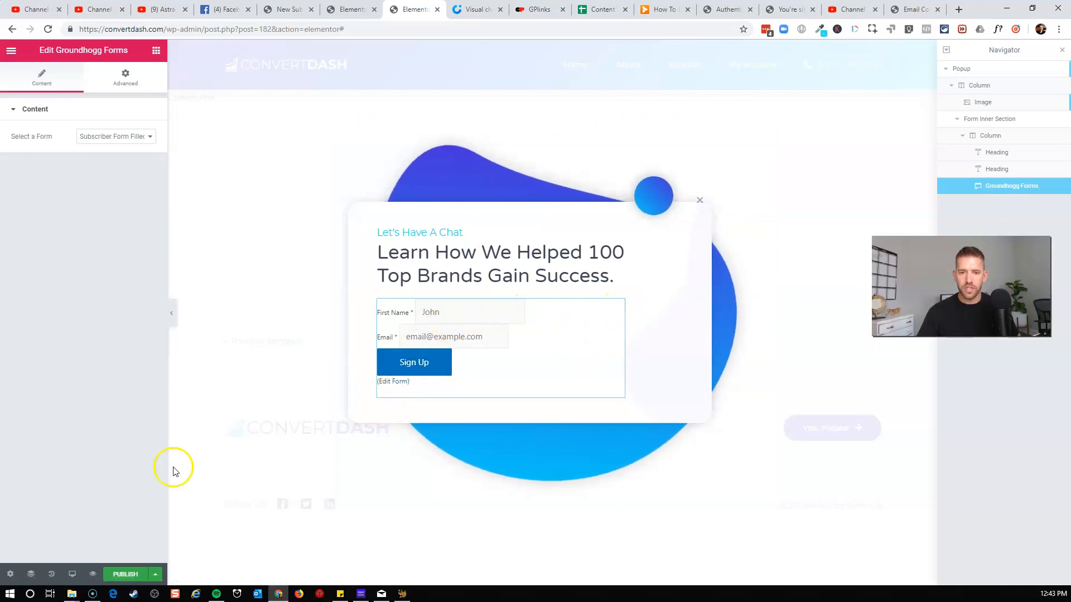
pyautogui.click(124, 574)
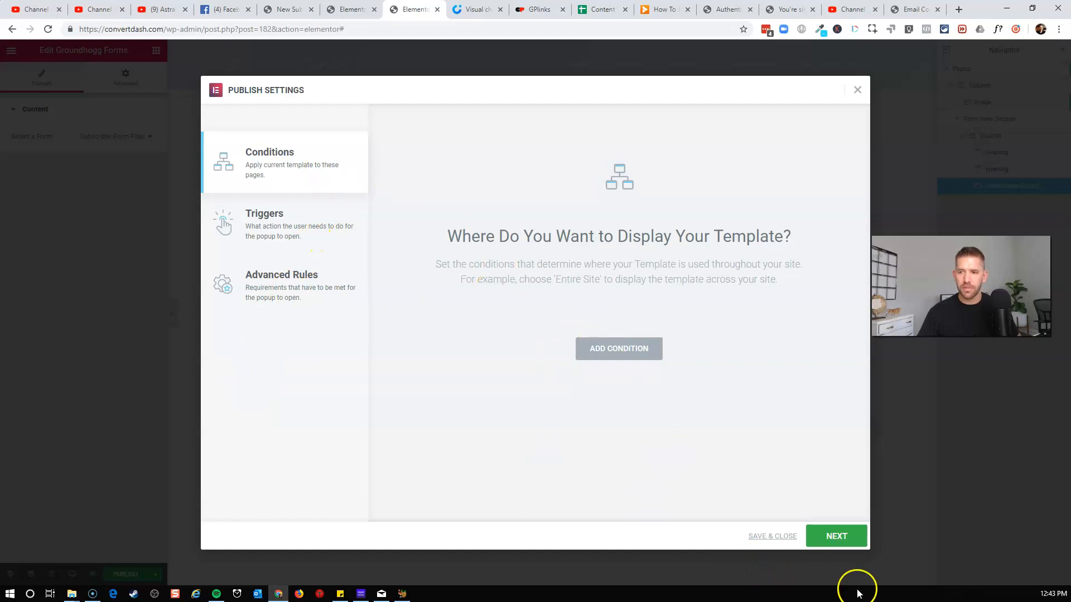
pyautogui.click(787, 537)
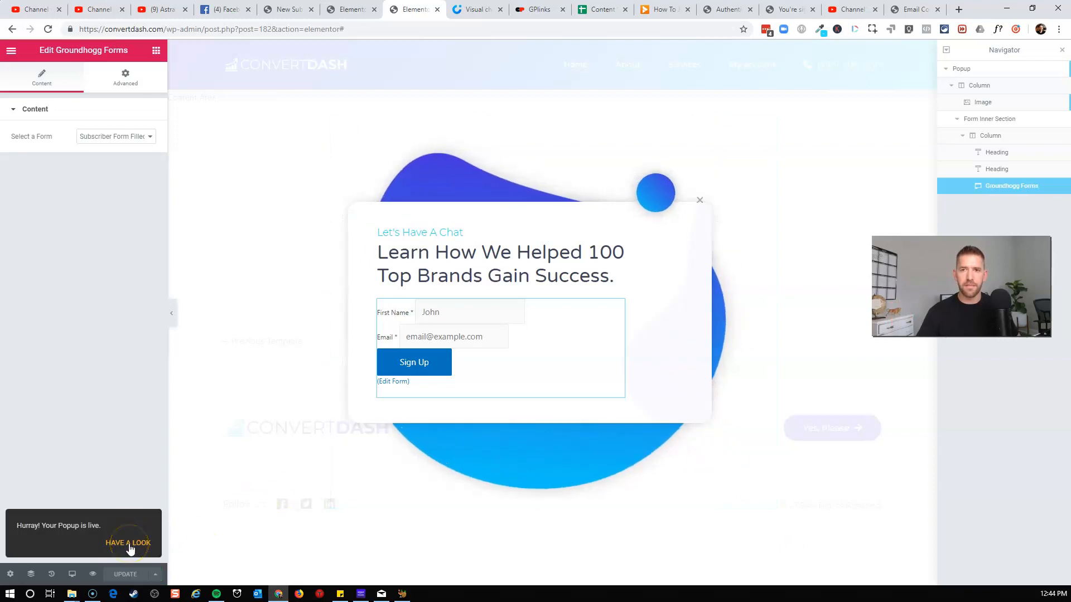
# Link the landing page's Schedule Discovery button to a dynamic Popup action opening the Discovery Schedule popup.
pyautogui.click(351, 9)
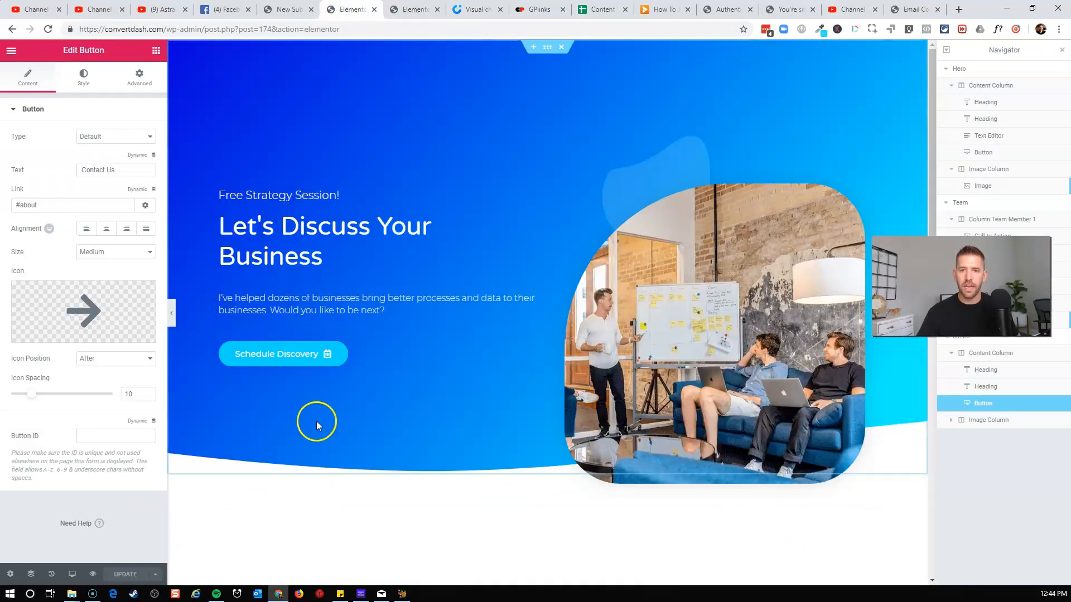
pyautogui.click(308, 363)
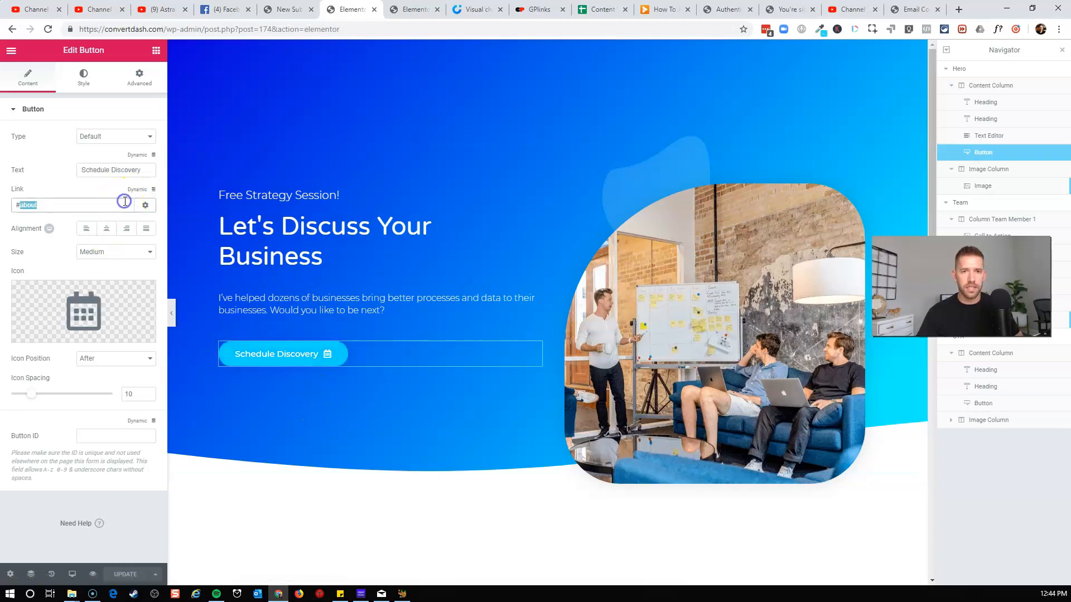
pyautogui.press('BackSpace')
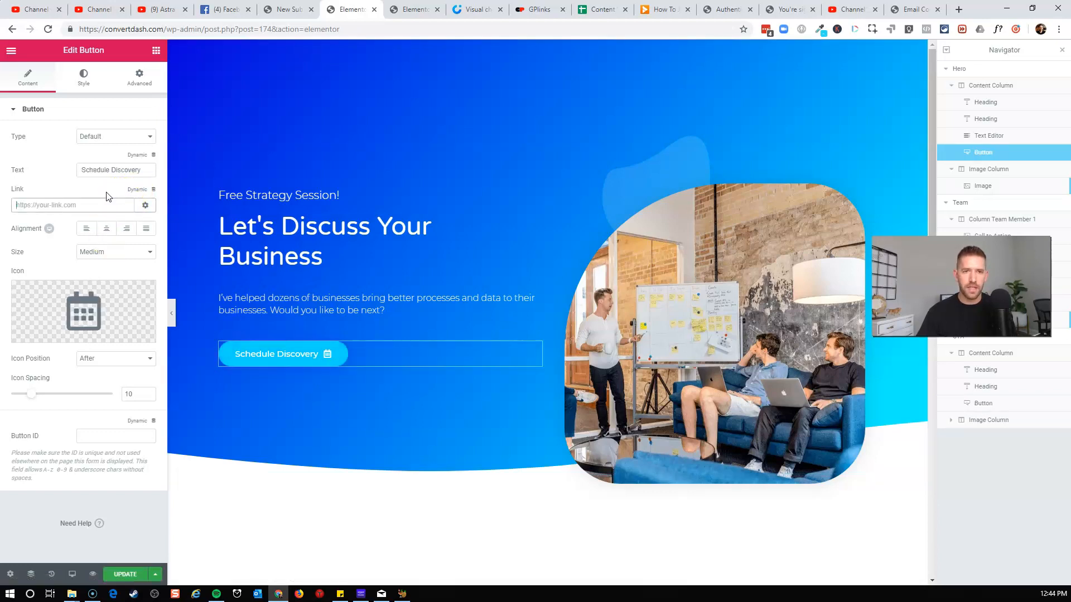
pyautogui.click(151, 190)
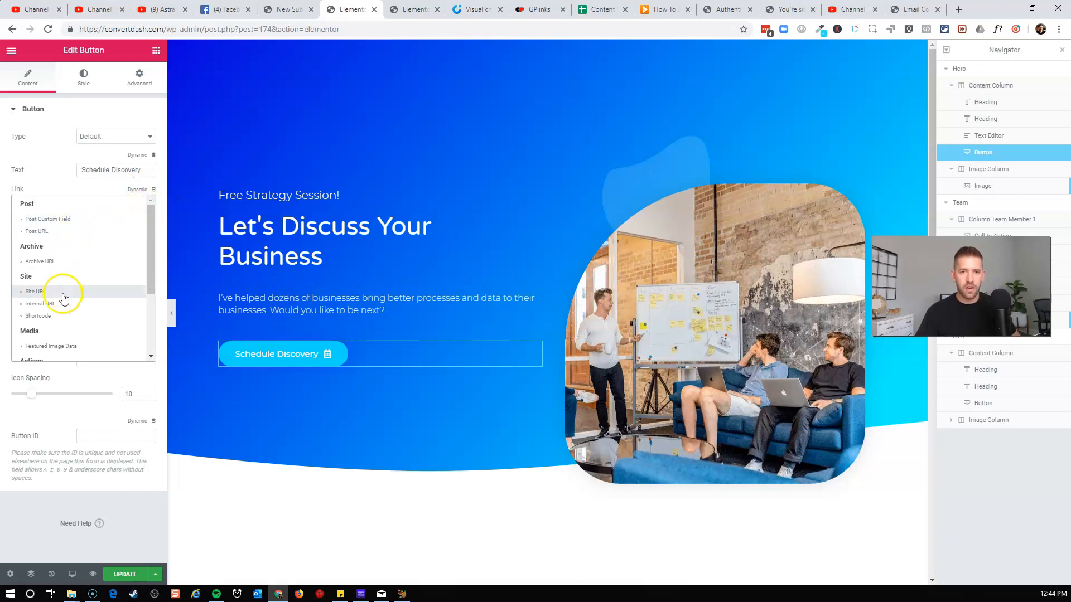
pyautogui.scroll(-3, 63, 300)
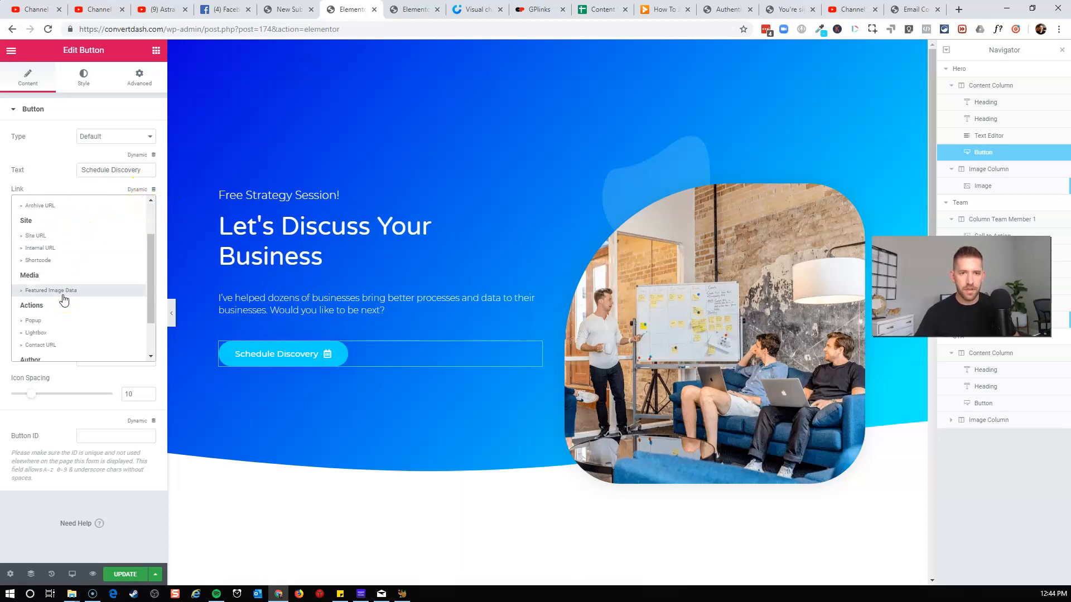
pyautogui.click(43, 330)
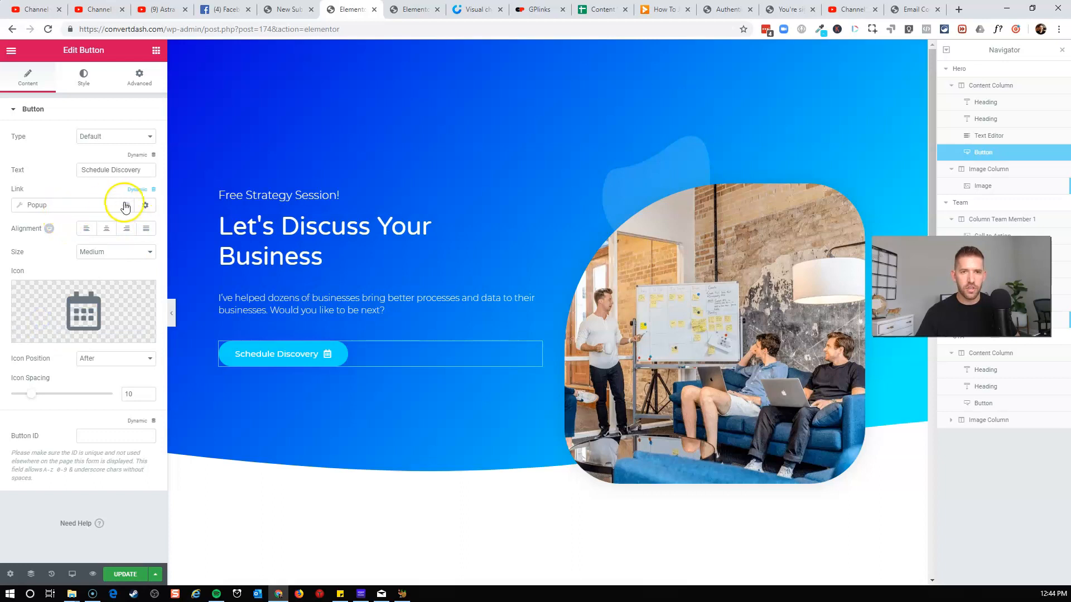
pyautogui.click(61, 205)
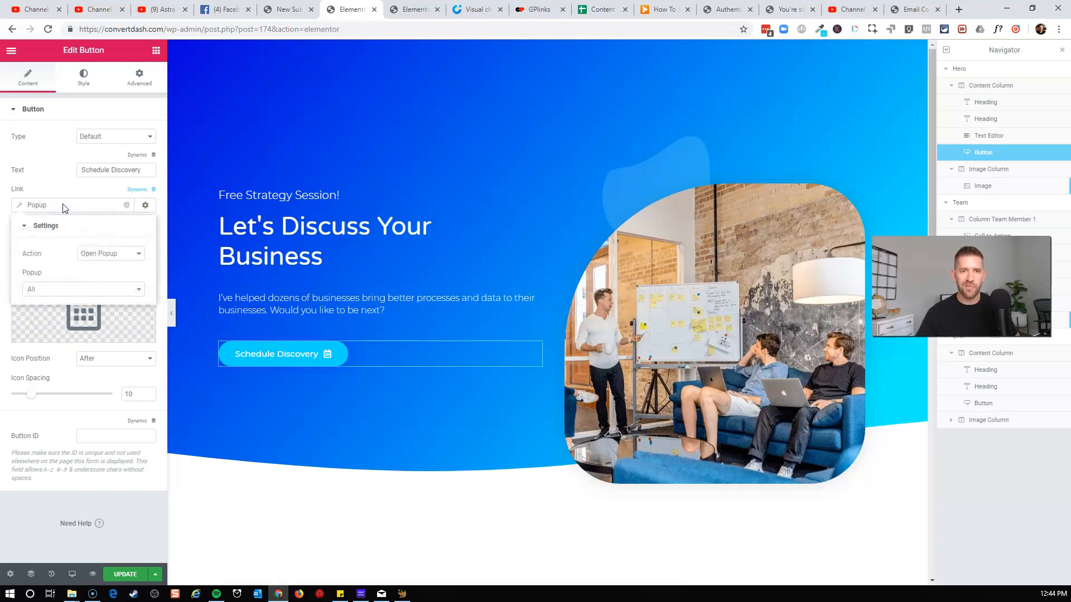
pyautogui.click(115, 291)
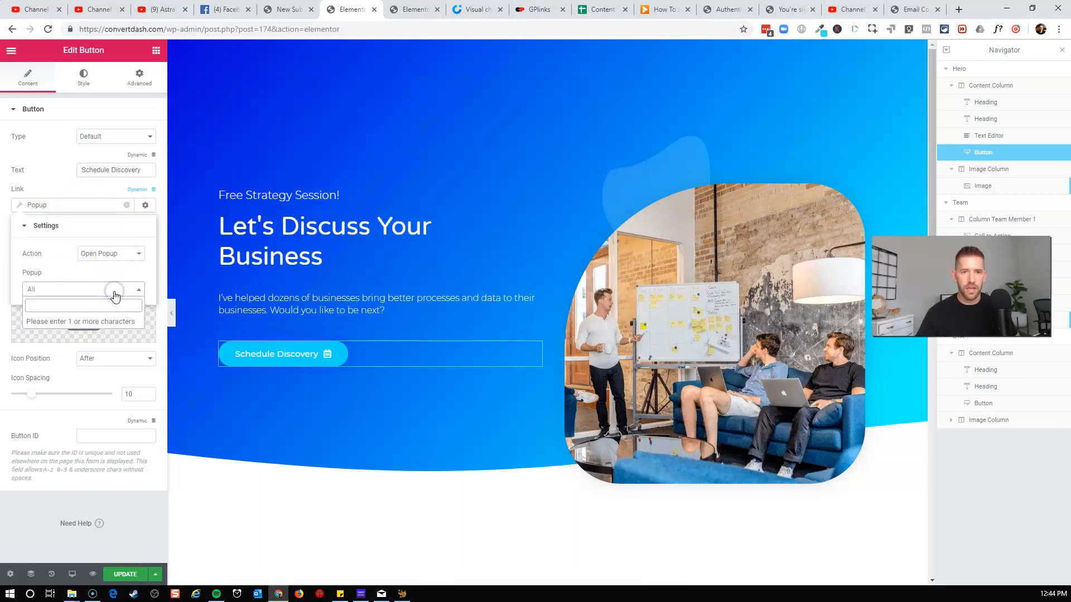
pyautogui.write('disc')
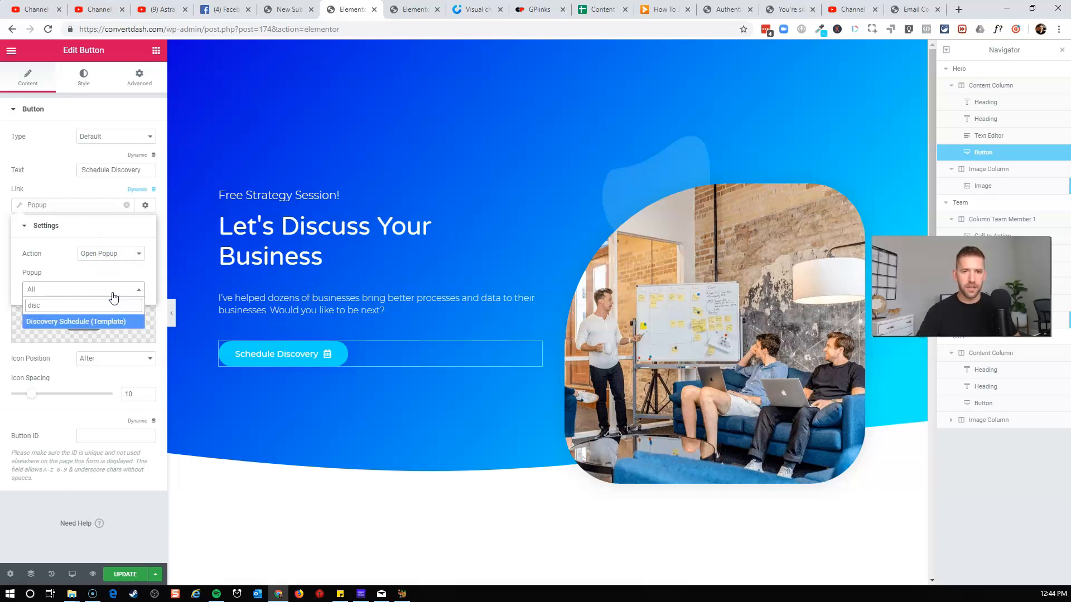
pyautogui.click(62, 324)
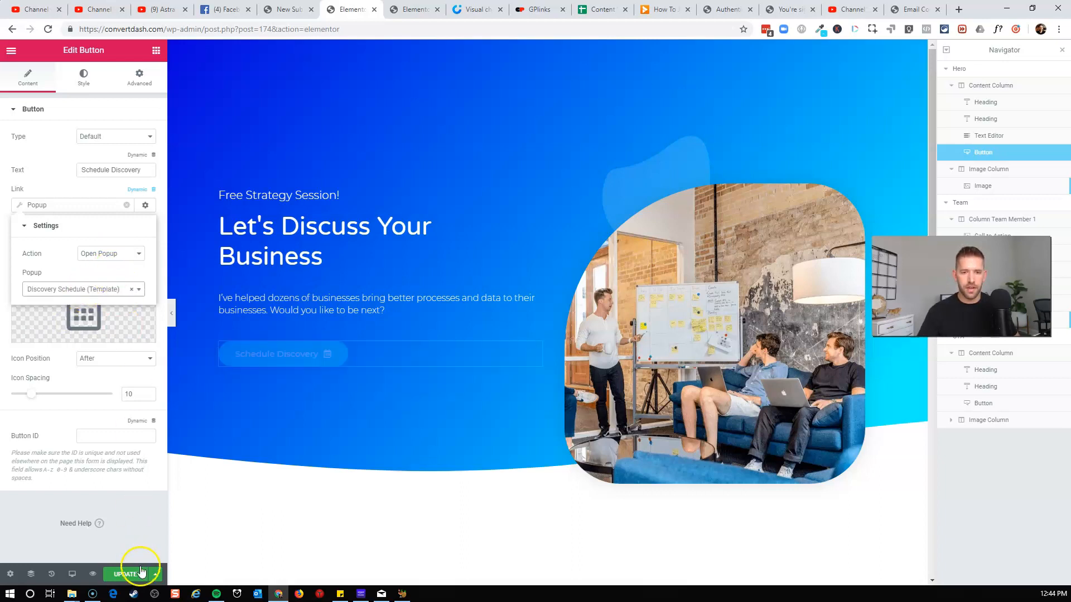
# Copy the Schedule Discovery button and paste it into the lower Let's Schedule Your Discovery section.
pyautogui.rightClick(336, 354)
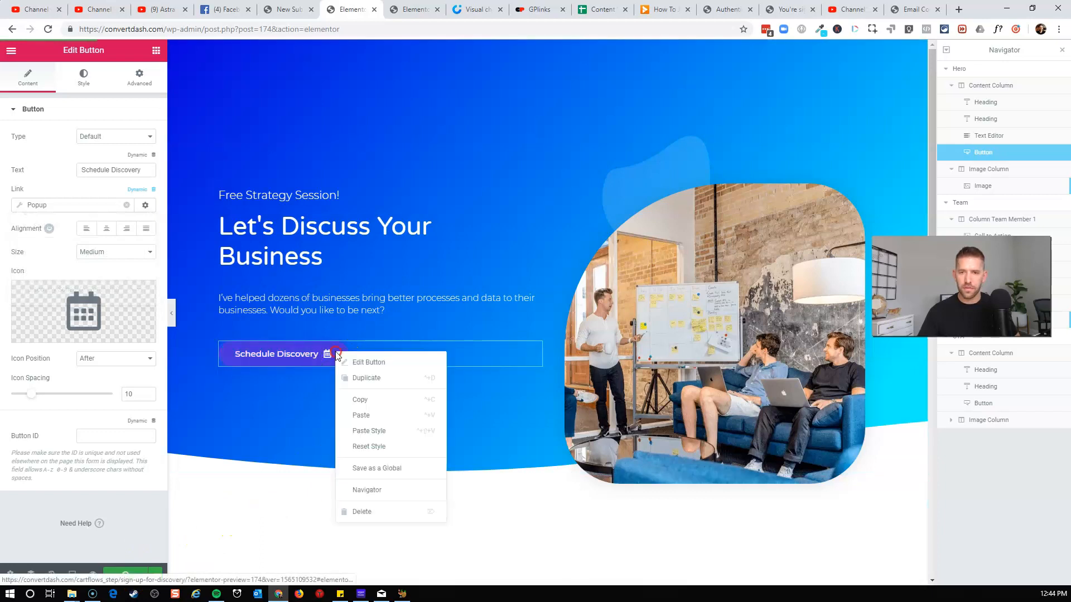
pyautogui.click(363, 401)
pyautogui.scroll(-3, 363, 408)
pyautogui.scroll(-10, 363, 404)
pyautogui.rightClick(267, 337)
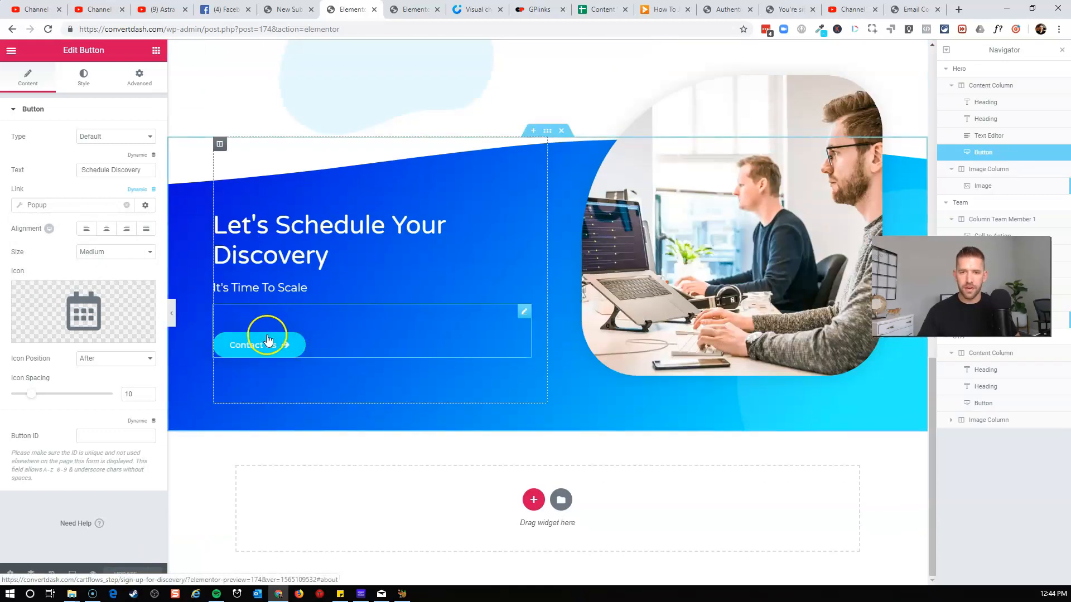
pyautogui.click(304, 398)
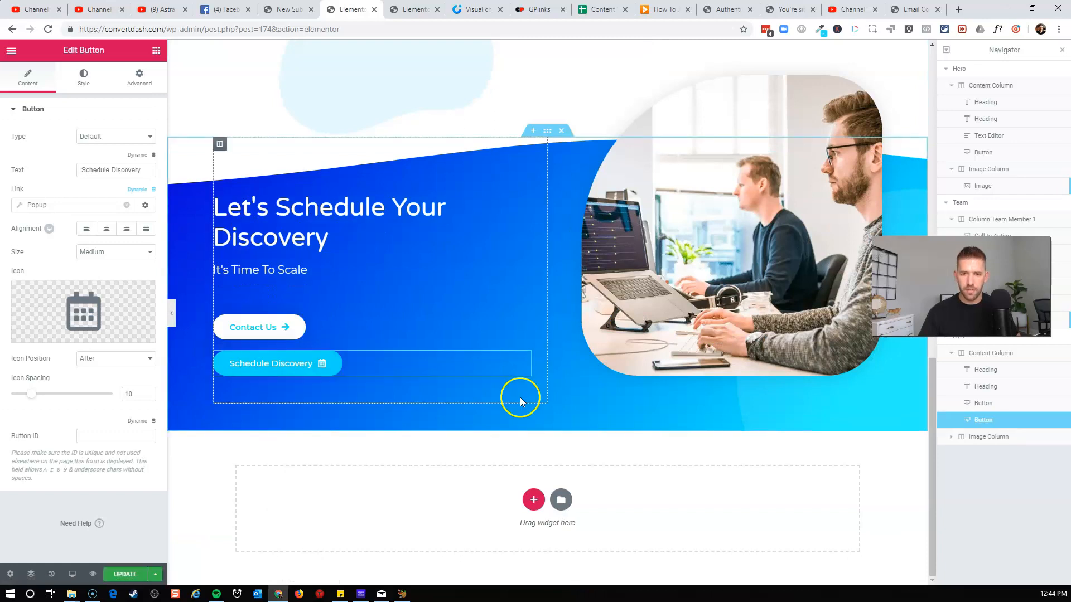
# Copy the Contact Us button's style and paste it onto the pasted Schedule Discovery button.
pyautogui.rightClick(265, 340)
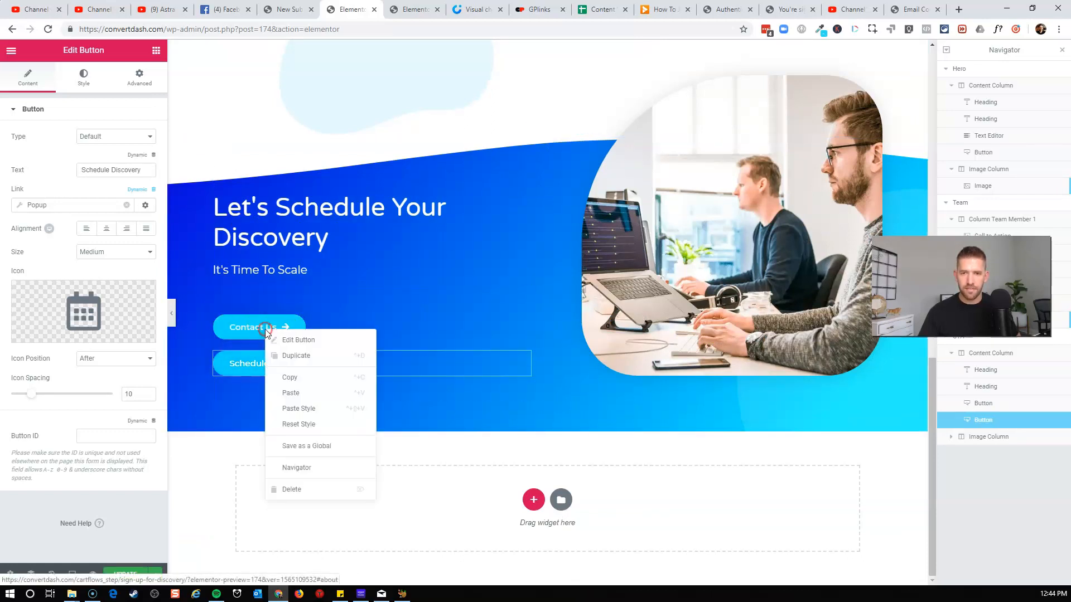
pyautogui.click(295, 378)
pyautogui.rightClick(277, 372)
pyautogui.click(332, 446)
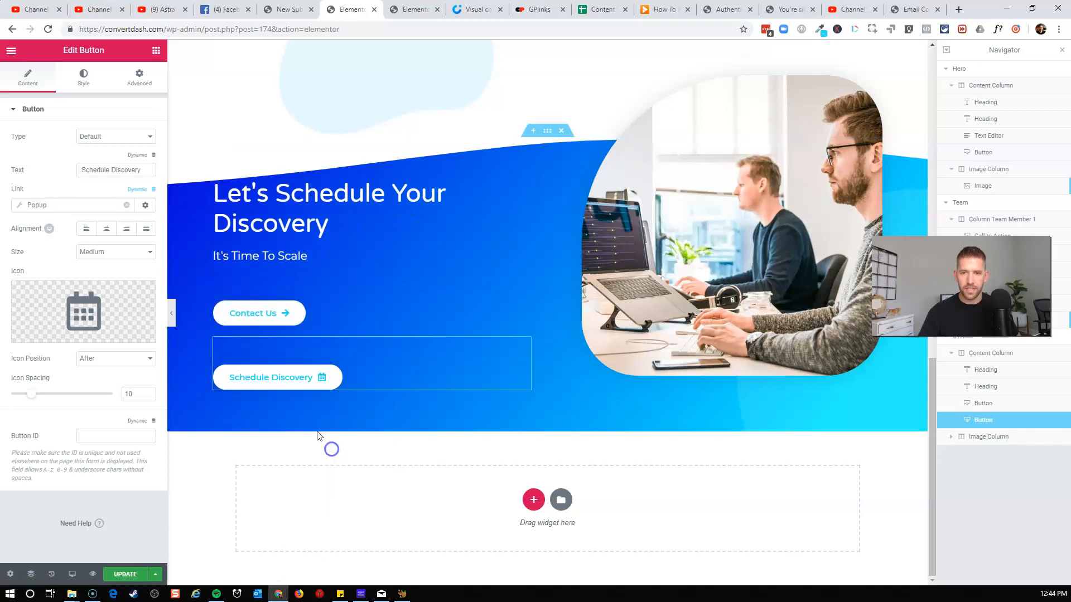
# Delete the Contact Us button from the lower section and update the landing page.
pyautogui.rightClick(285, 311)
pyautogui.click(313, 473)
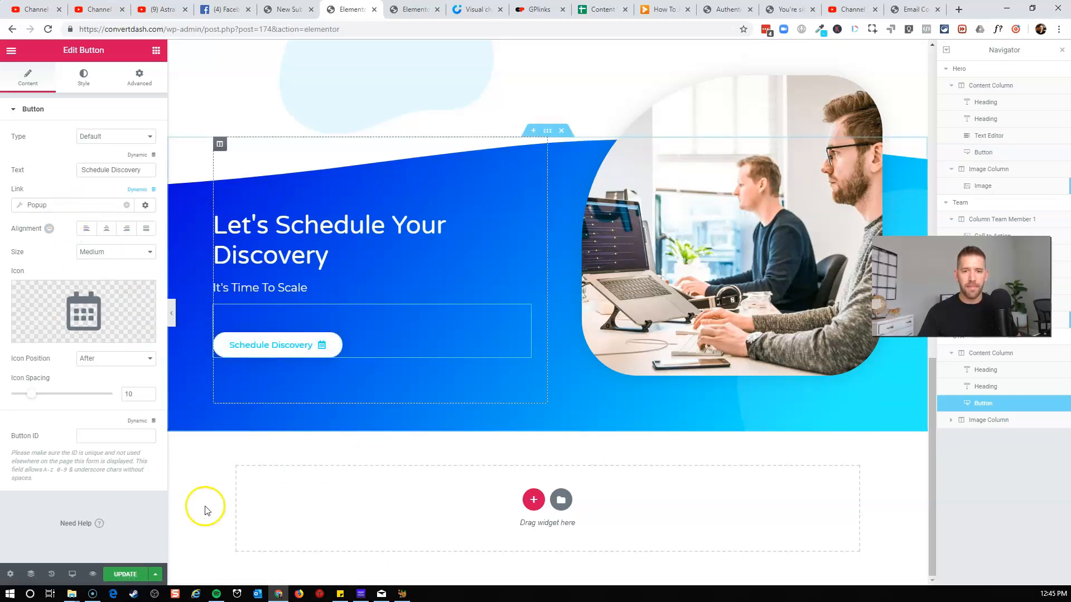
pyautogui.click(135, 578)
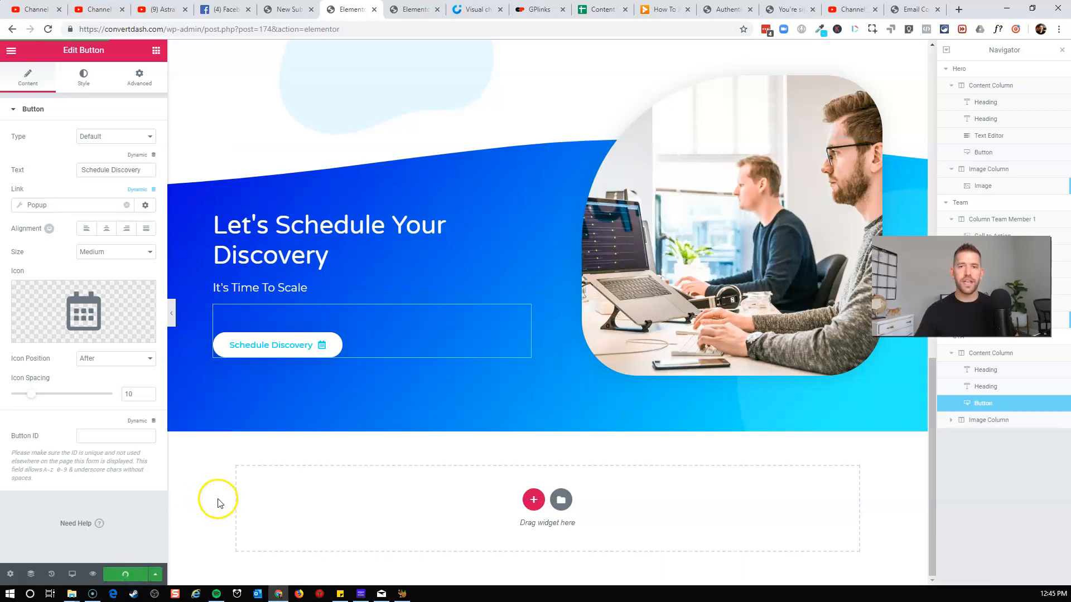
# Exit the Elementor editor back to the Sign up for Discovery Call flow.
pyautogui.scroll(6, 344, 447)
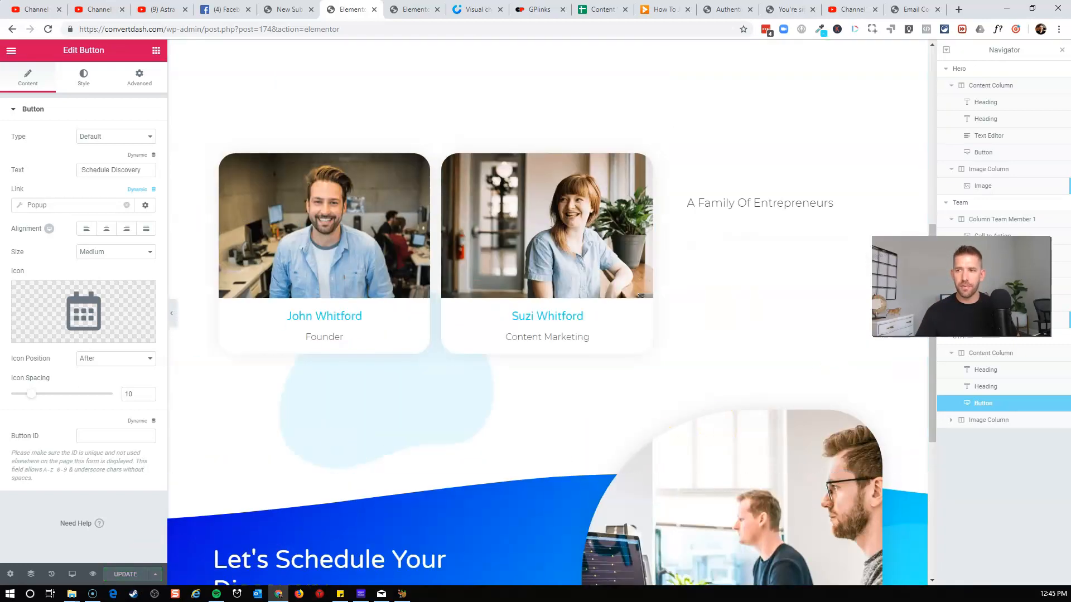
pyautogui.scroll(-6, 617, 387)
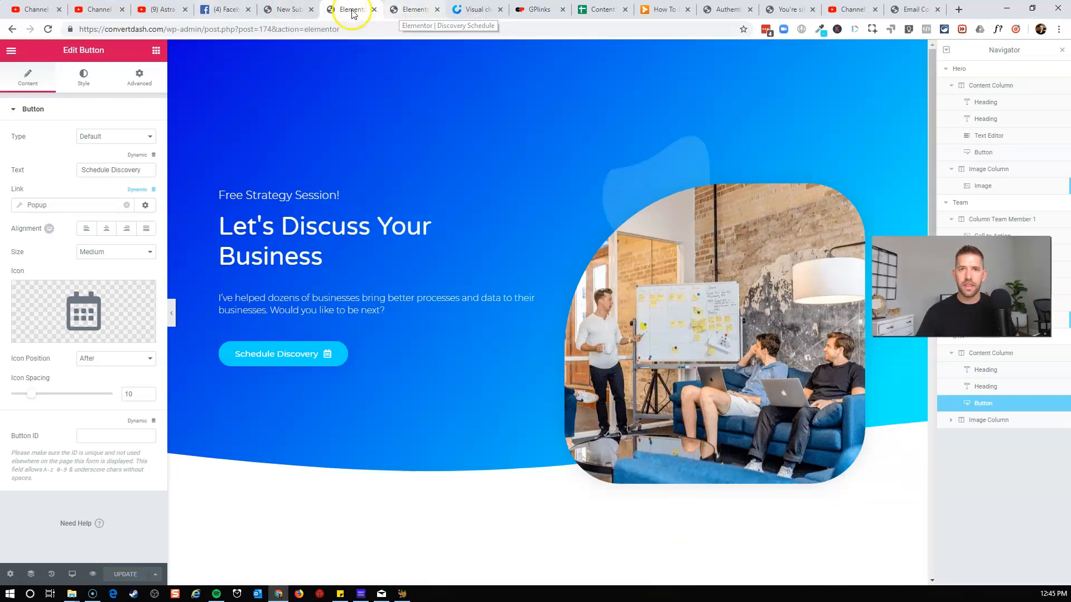
pyautogui.click(11, 51)
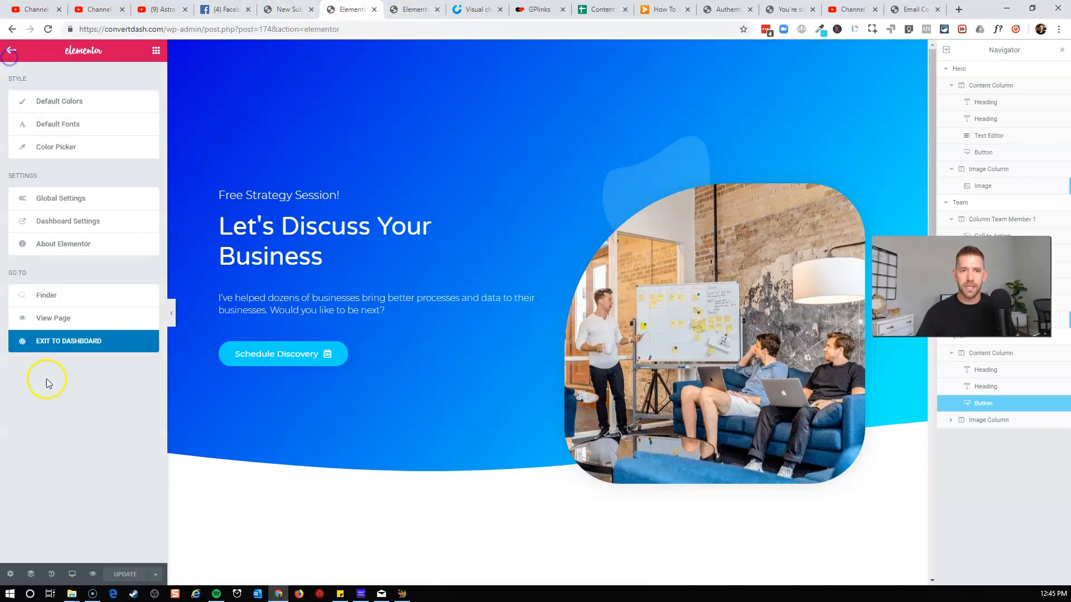
pyautogui.click(42, 342)
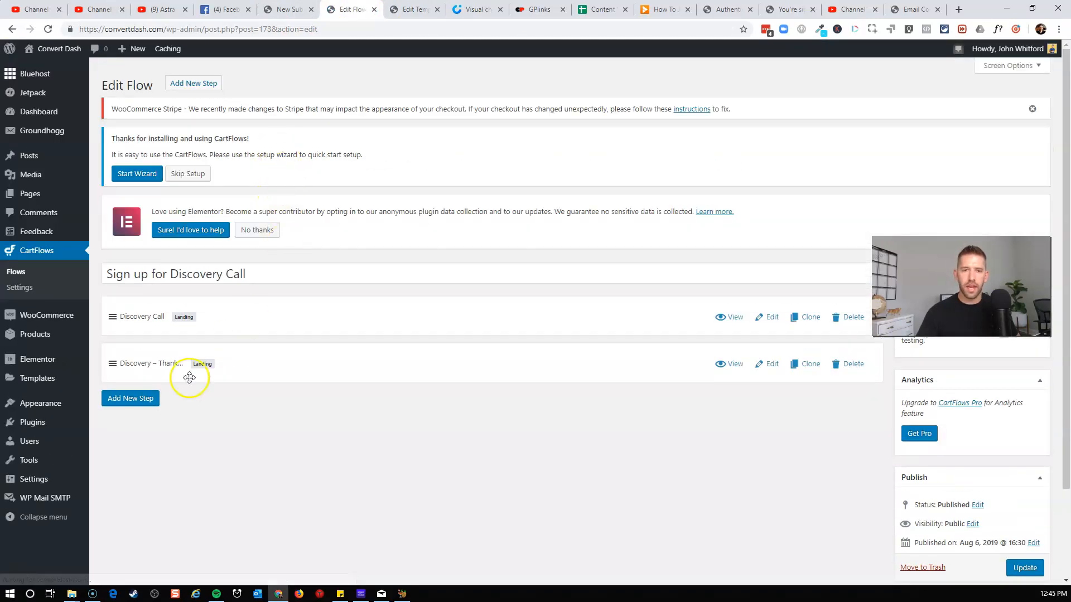
# Copy the Discovery thank-you step's link and set it as the funnel form's Thank You Page, then update the funnel.
pyautogui.rightClick(736, 366)
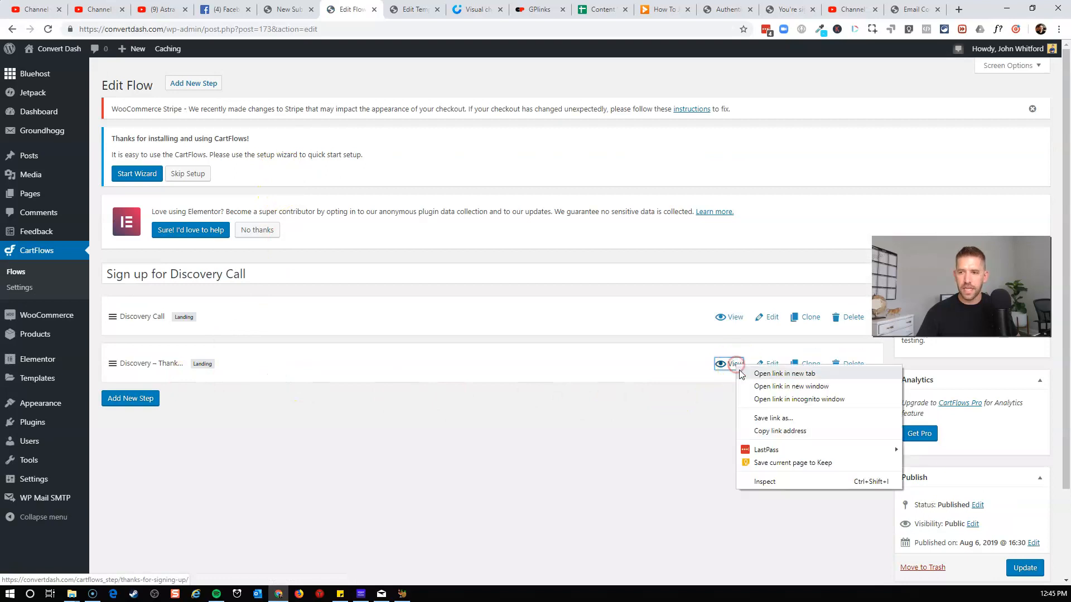
pyautogui.click(780, 431)
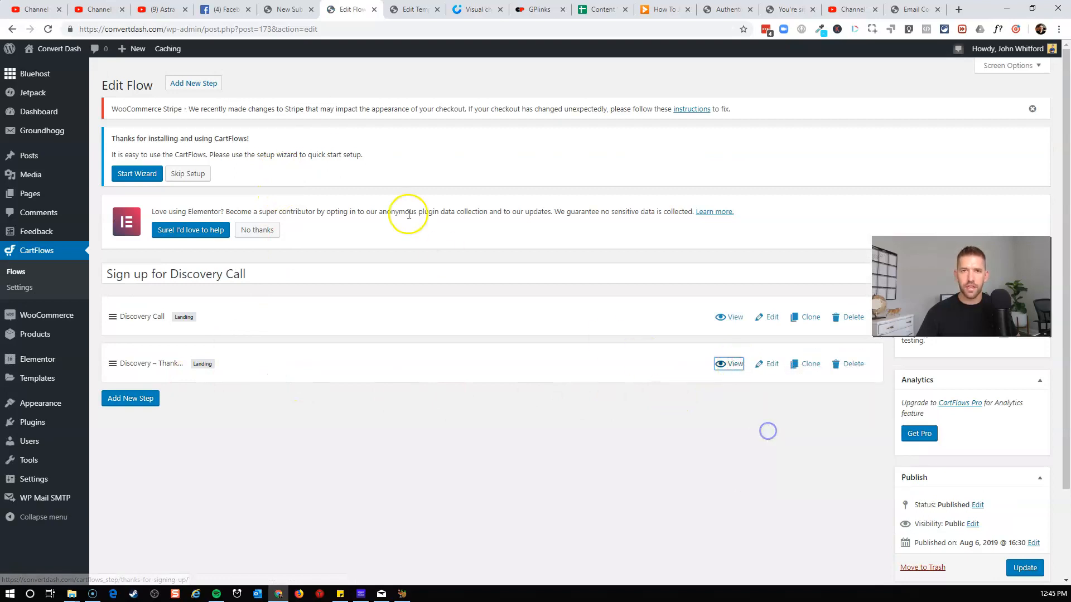
pyautogui.click(296, 13)
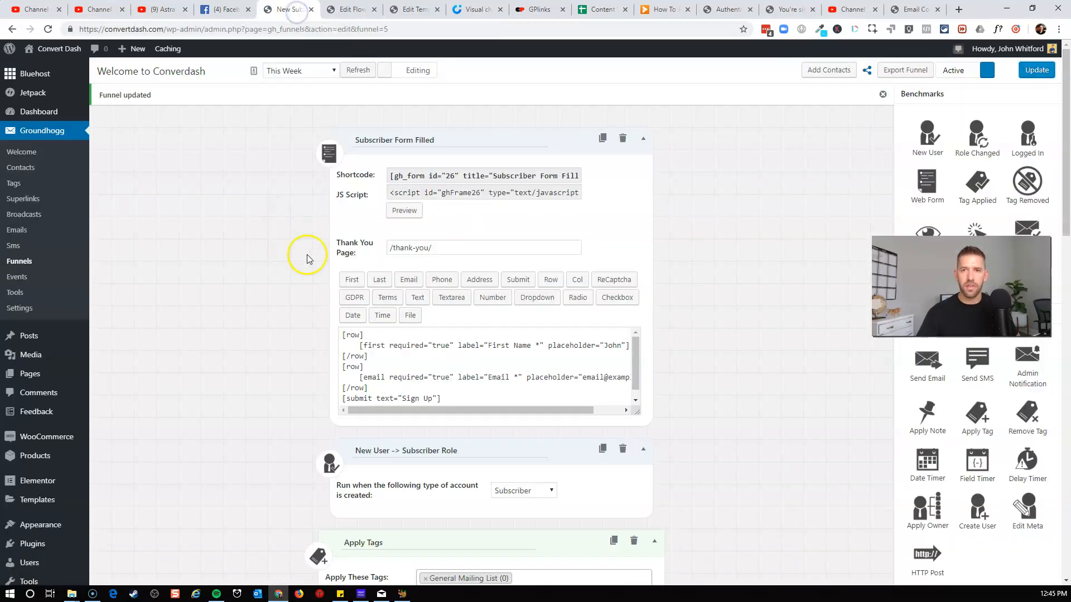
pyautogui.moveTo(452, 248); pyautogui.dragTo(370, 252)
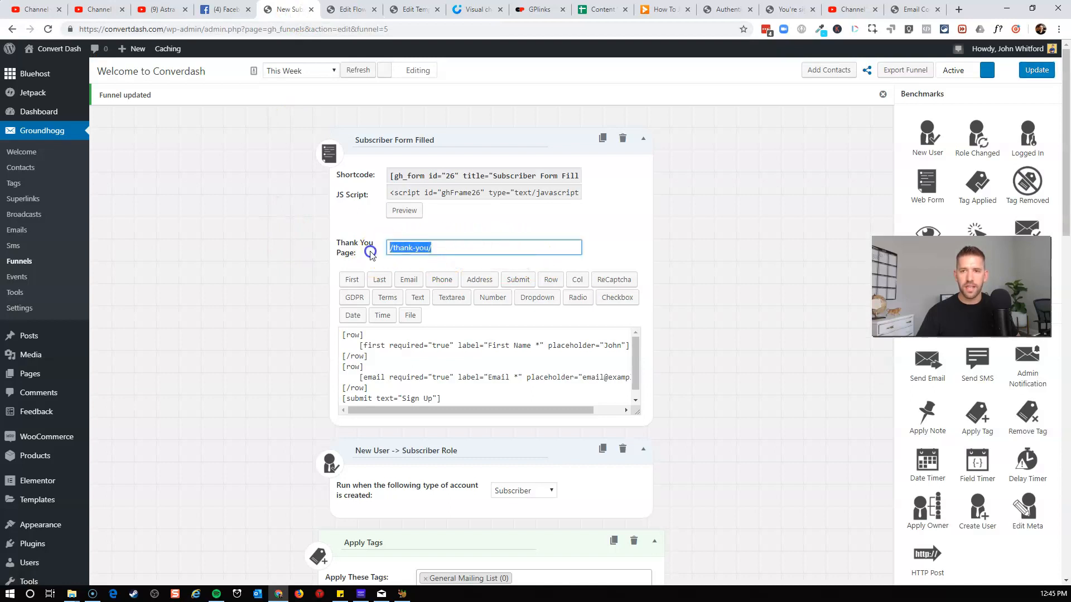
pyautogui.hotkey('ctrl', 'v')
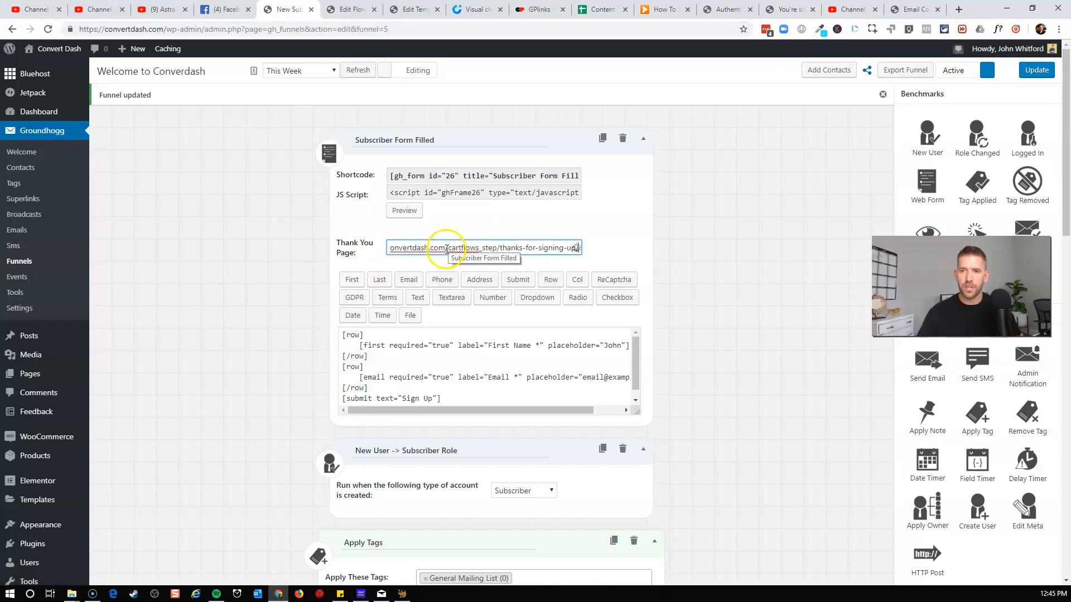
pyautogui.moveTo(433, 248); pyautogui.dragTo(374, 251)
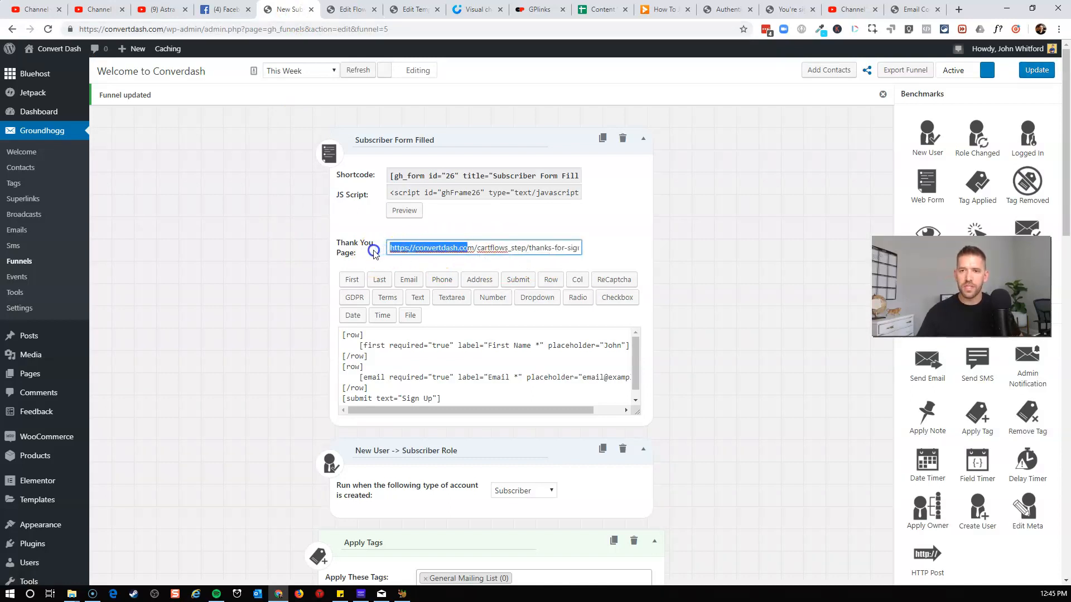
pyautogui.click(484, 260)
pyautogui.moveTo(527, 252); pyautogui.dragTo(597, 256)
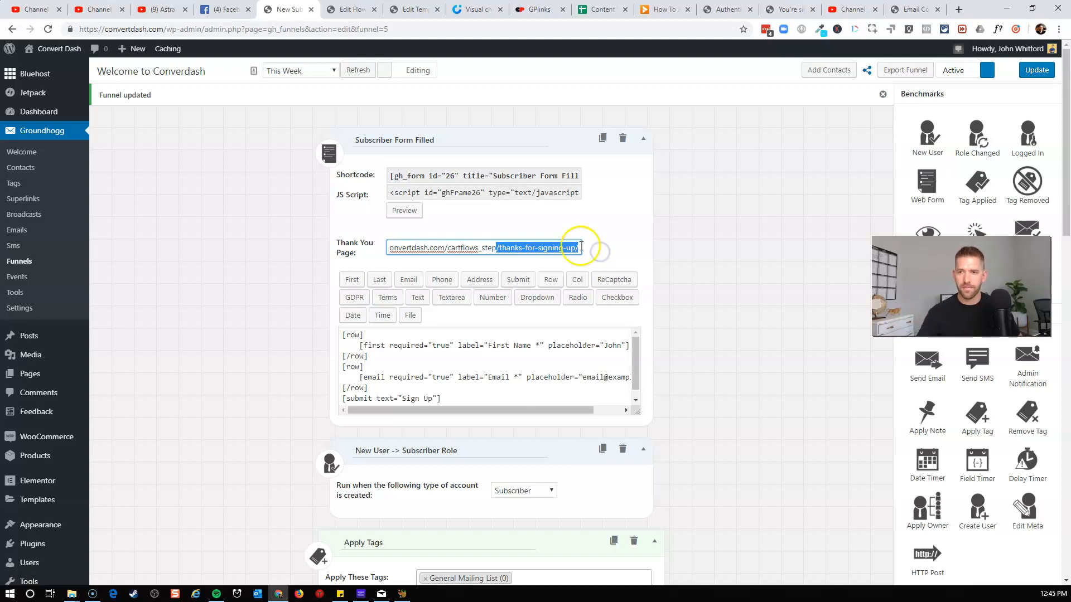
pyautogui.click(577, 247)
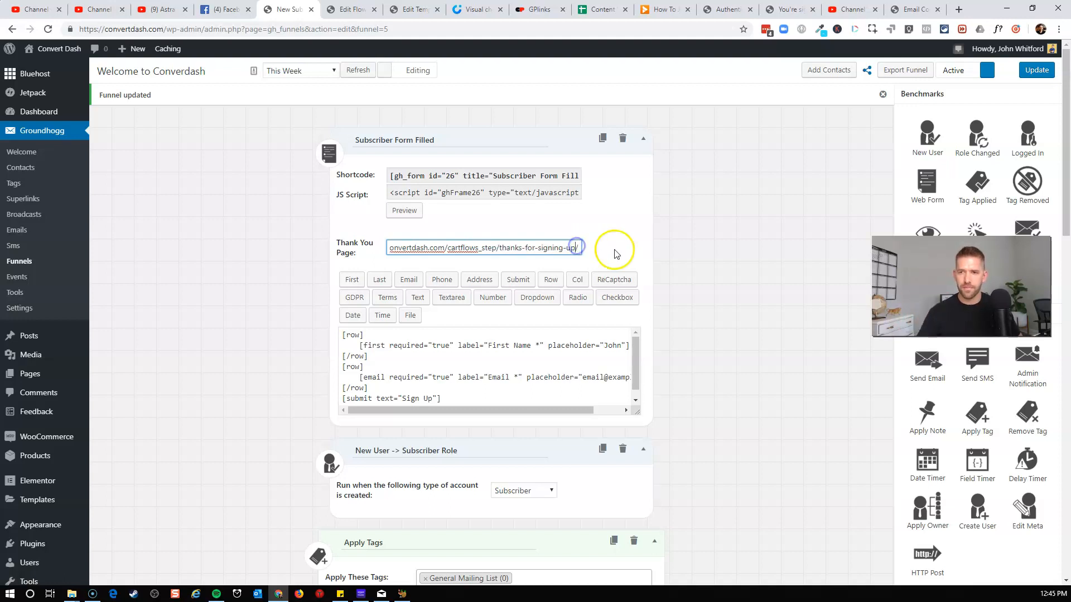
pyautogui.click(1046, 78)
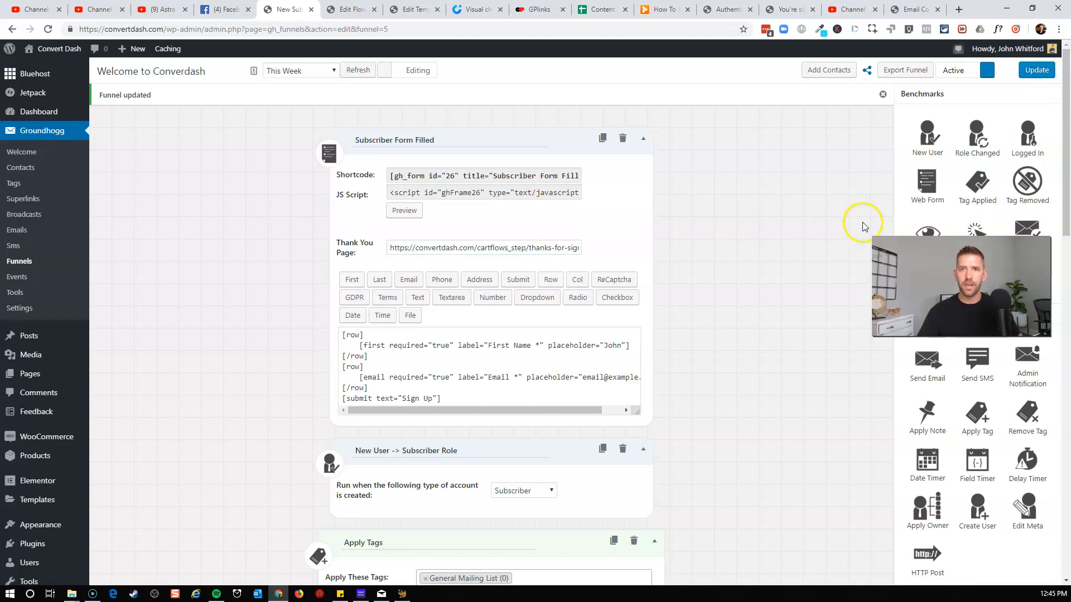
# Open the Discovery Call landing page in an incognito window and open its Schedule Discovery signup popup.
pyautogui.click(350, 10)
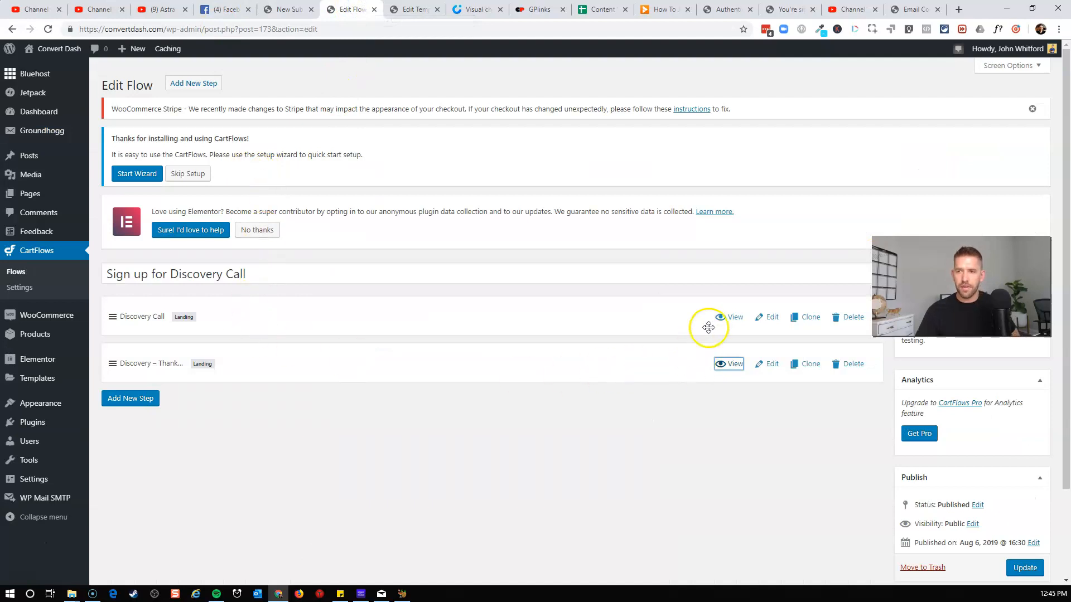
pyautogui.rightClick(728, 319)
pyautogui.click(748, 353)
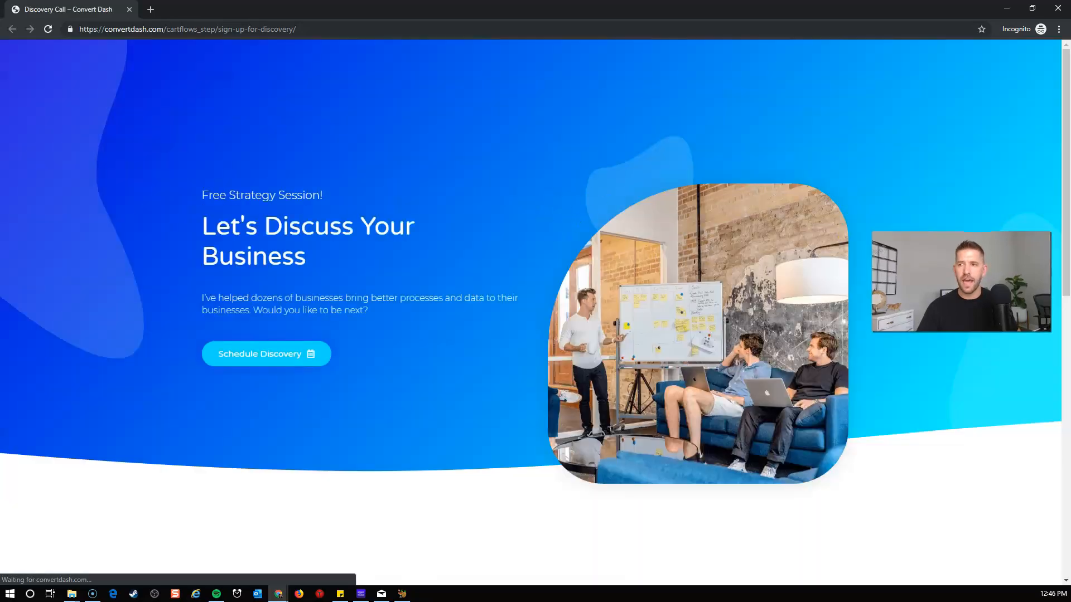
pyautogui.scroll(-15, 732, 218)
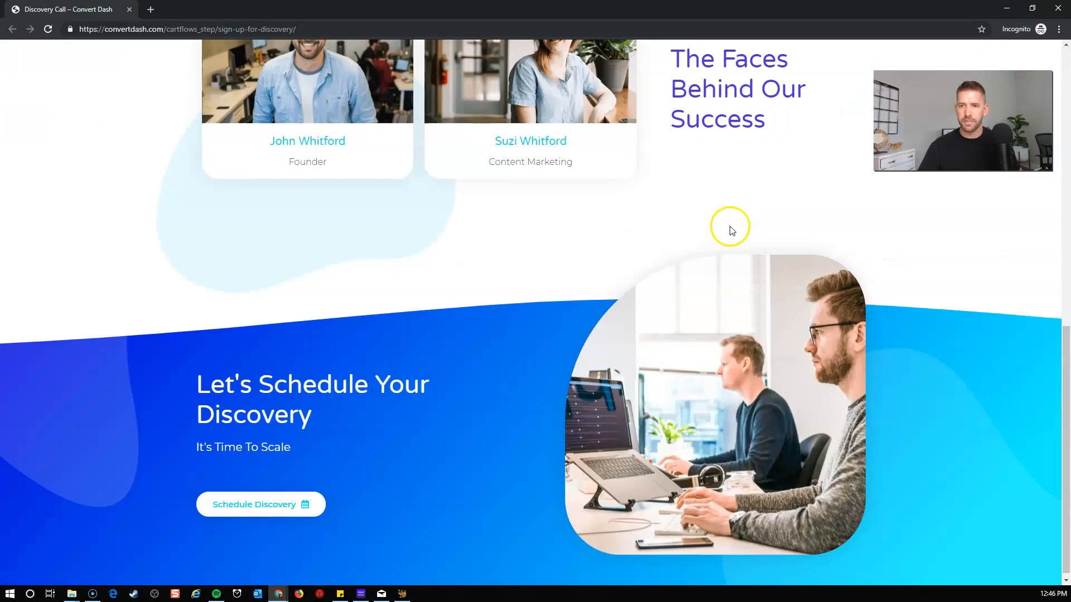
pyautogui.click(250, 509)
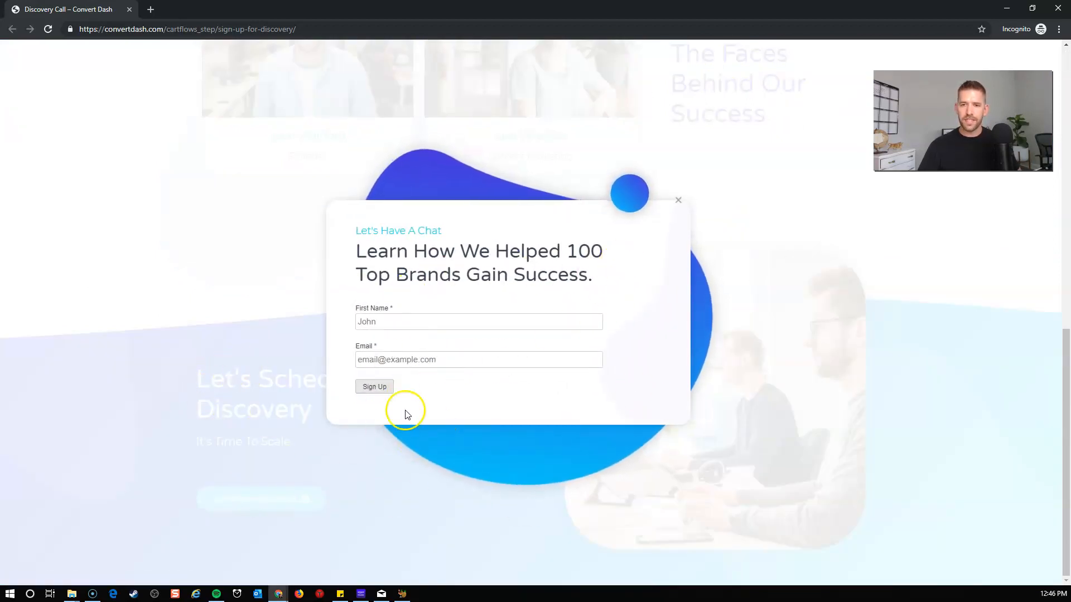
# Fill in a test contact's first name and e-mail address in the popup form and submit it.
pyautogui.click(477, 318)
pyautogui.click(473, 303)
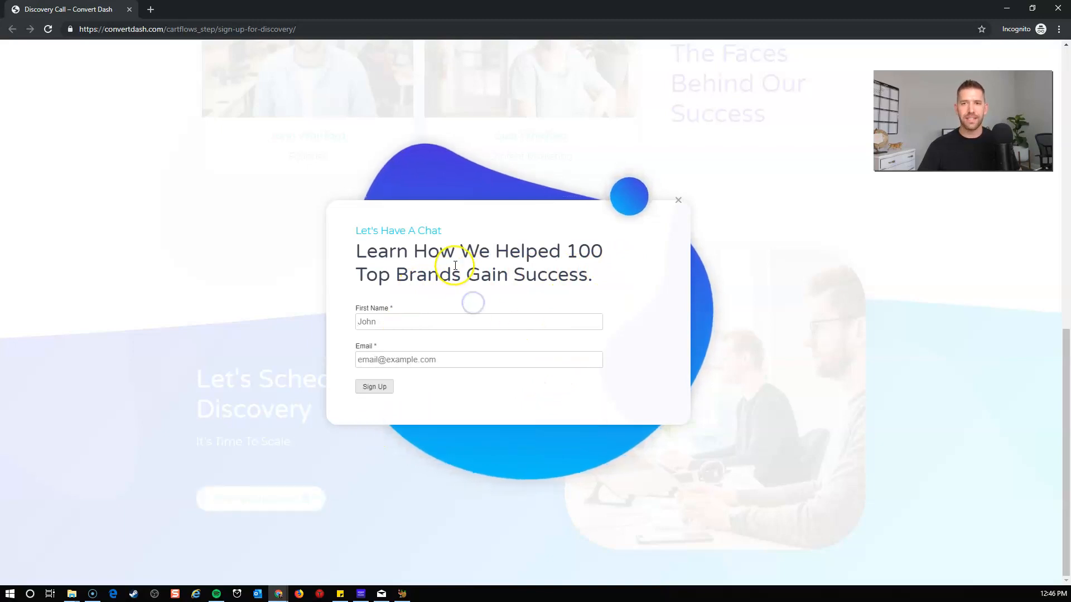
pyautogui.moveTo(356, 229); pyautogui.dragTo(450, 230)
pyautogui.click(450, 231)
pyautogui.click(387, 327)
pyautogui.click(444, 290)
pyautogui.click(447, 357)
pyautogui.click(466, 343)
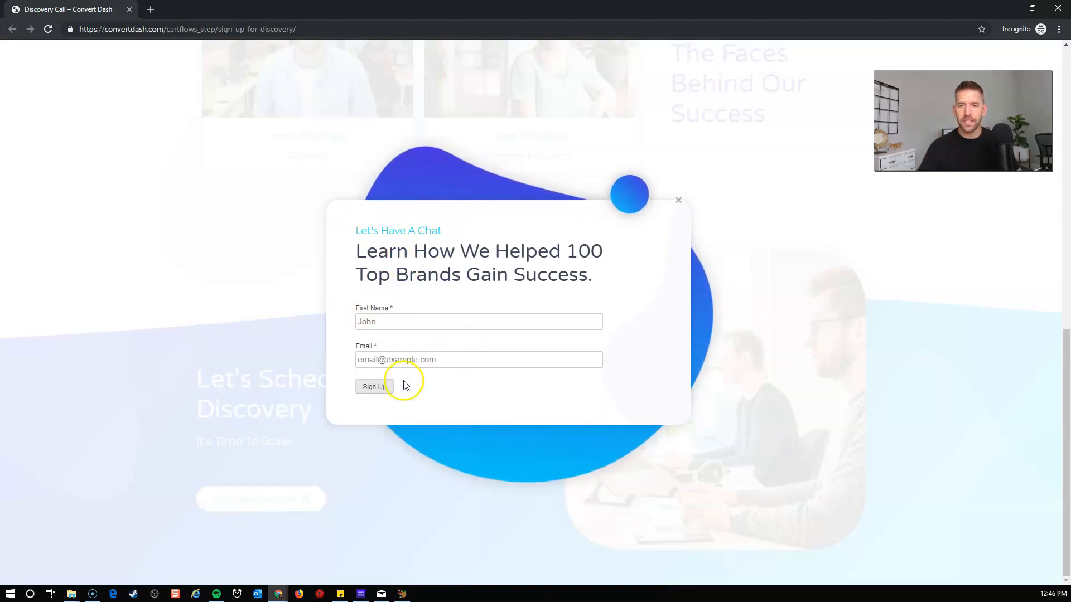
pyautogui.click(419, 326)
pyautogui.write('Income Mesh')
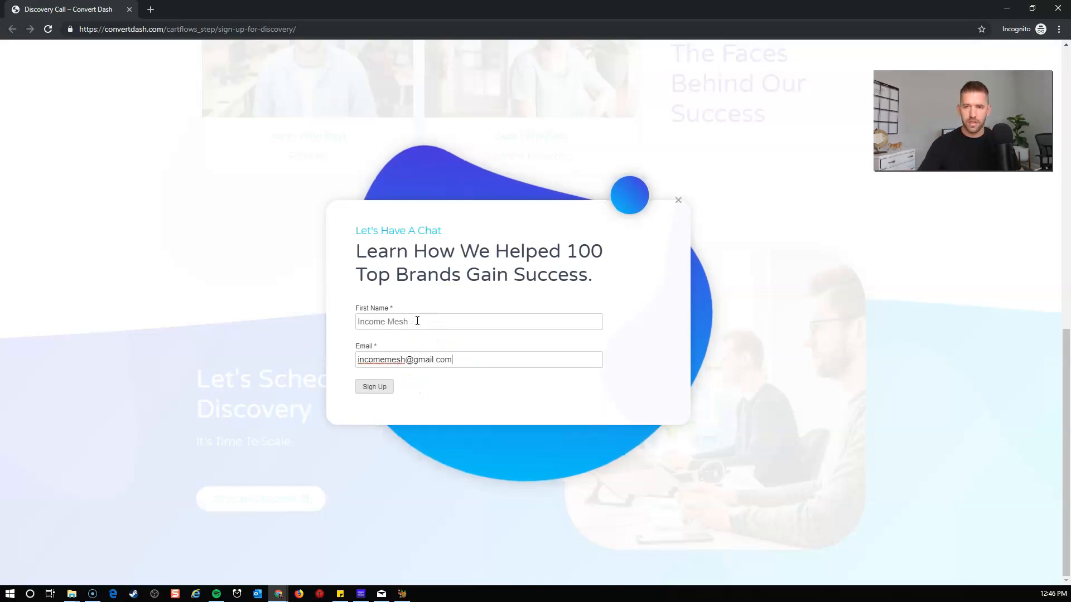
pyautogui.click(375, 388)
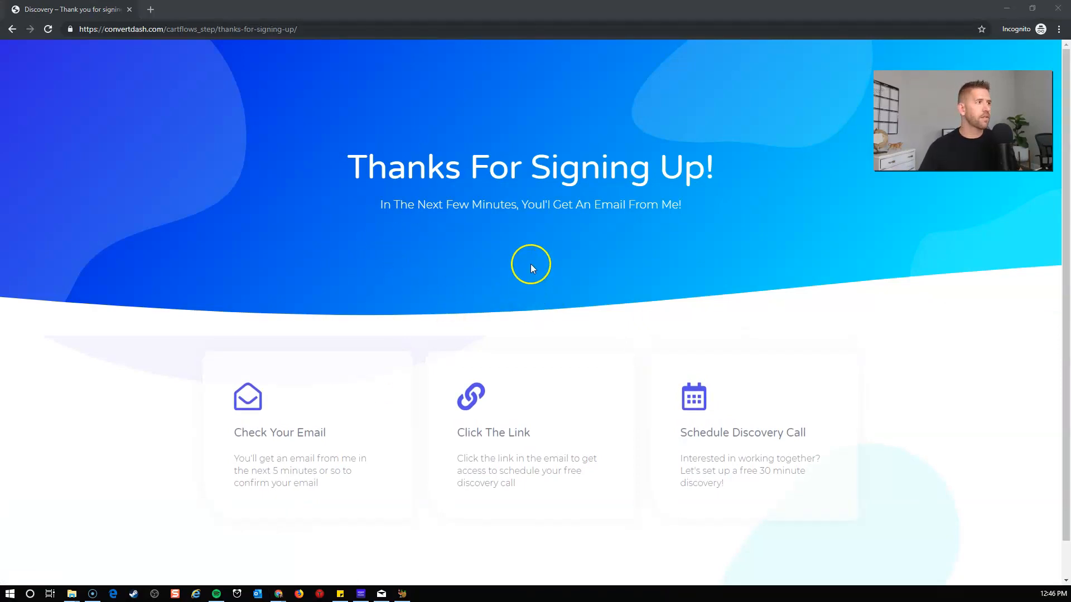
# Check the Welcome to Converdash funnel's active contacts and its reporting view for the test signup.
pyautogui.moveTo(96, 139)
pyautogui.click(107, 239)
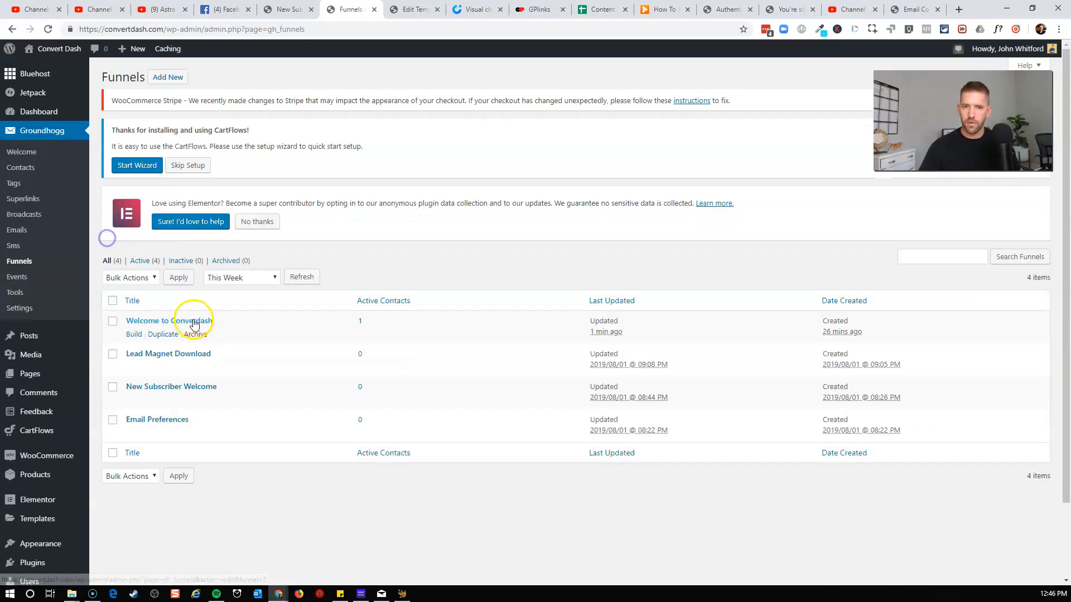
pyautogui.click(360, 324)
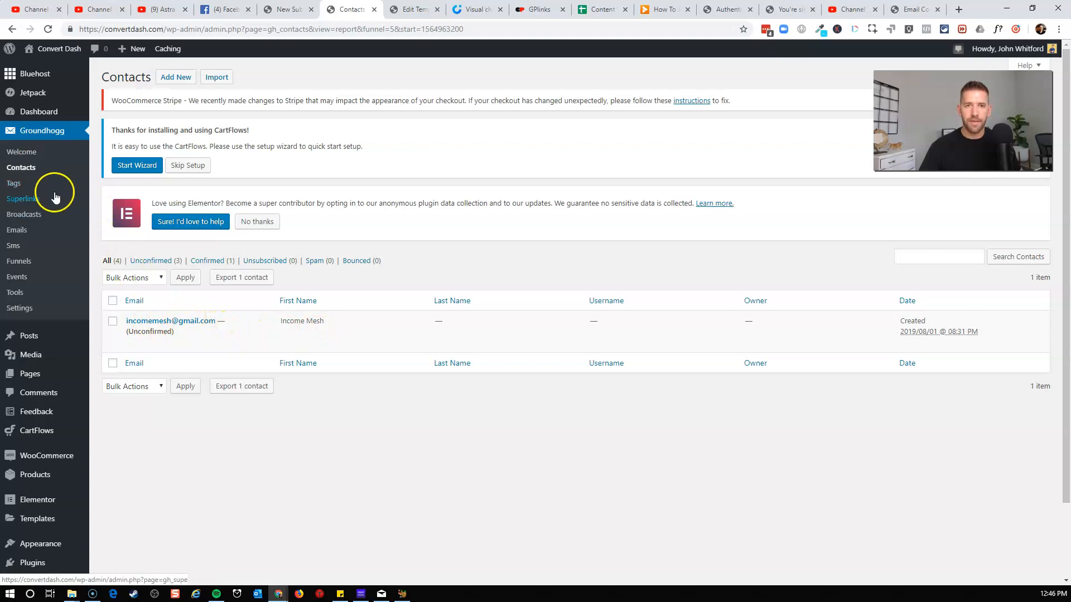
pyautogui.click(21, 264)
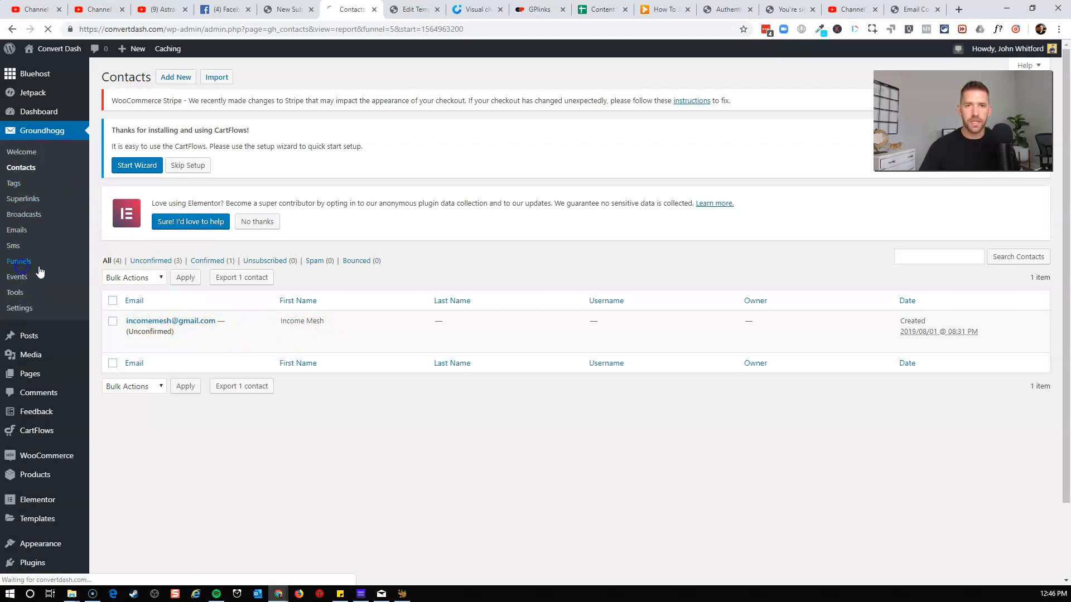
pyautogui.click(187, 321)
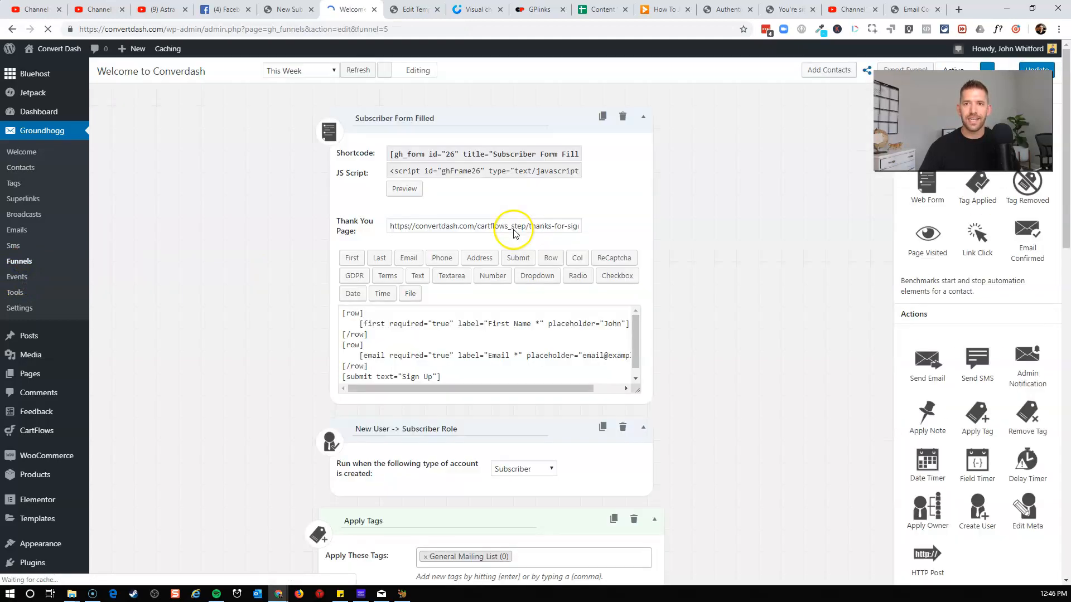
pyautogui.click(410, 72)
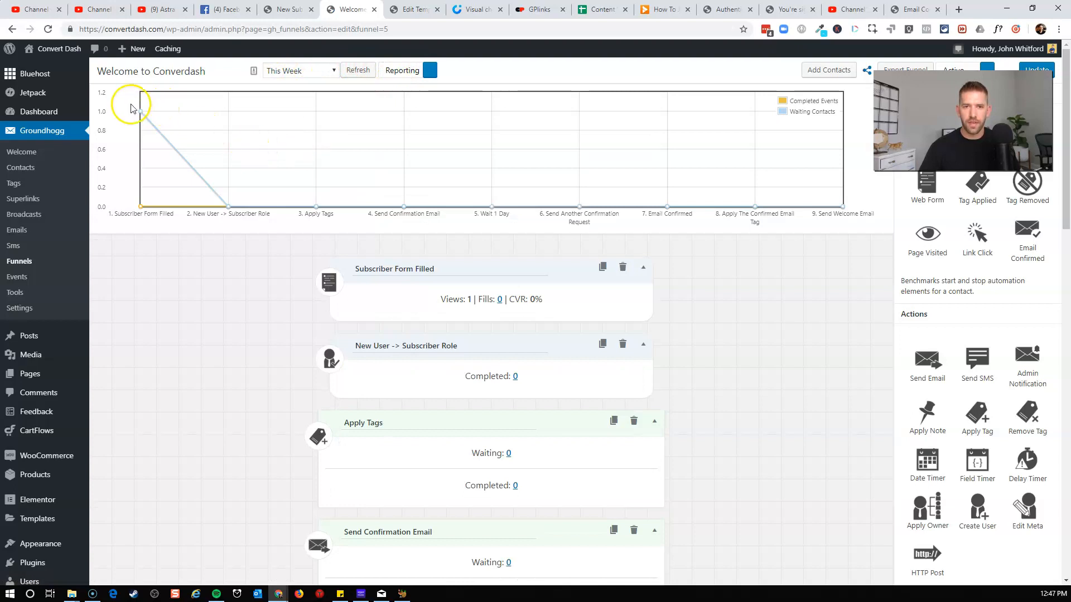
pyautogui.moveTo(142, 119)
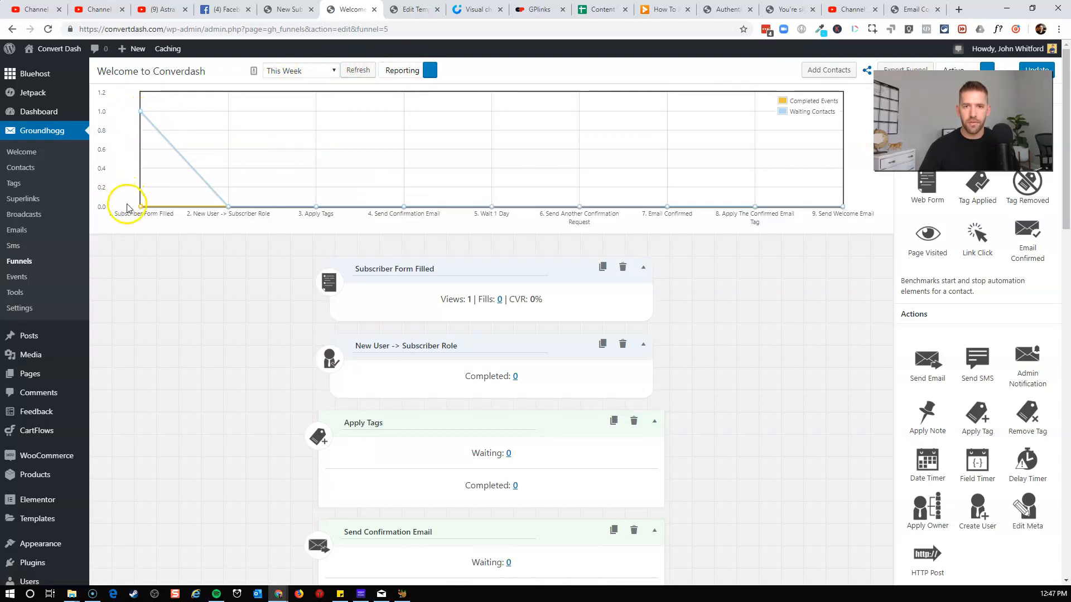
pyautogui.moveTo(231, 210)
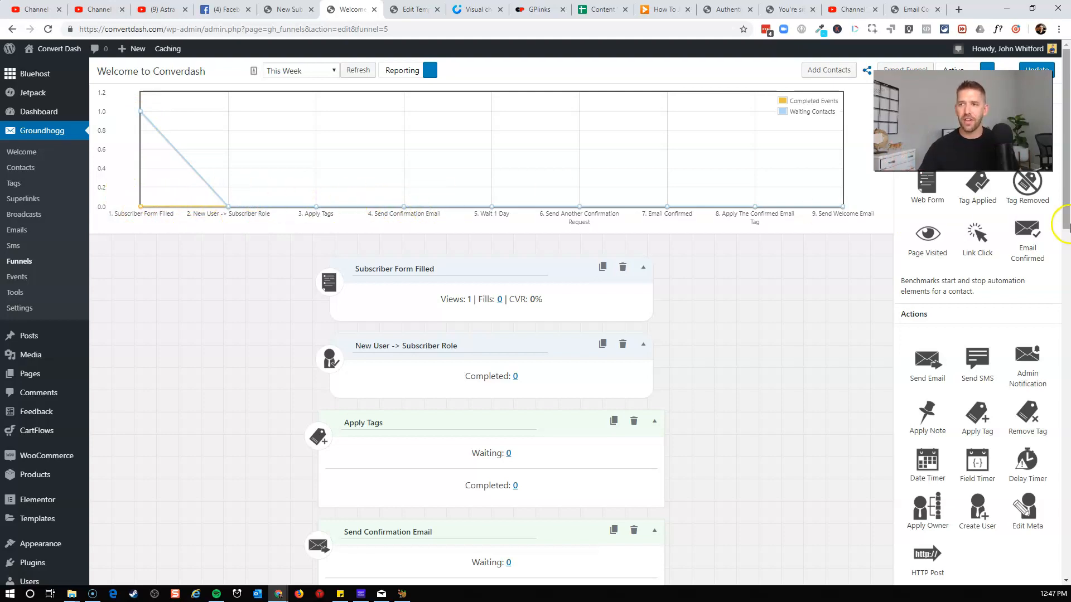
pyautogui.click(406, 7)
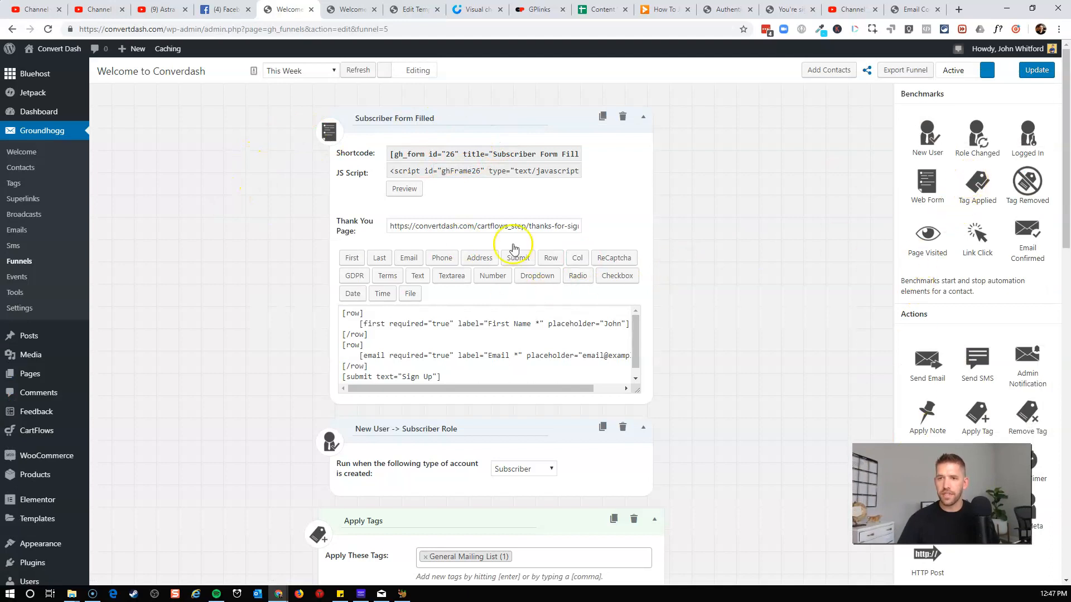
# Add a Tag Applied benchmark below the New User step and name it Discovery Call.
pyautogui.moveTo(974, 186); pyautogui.dragTo(475, 530)
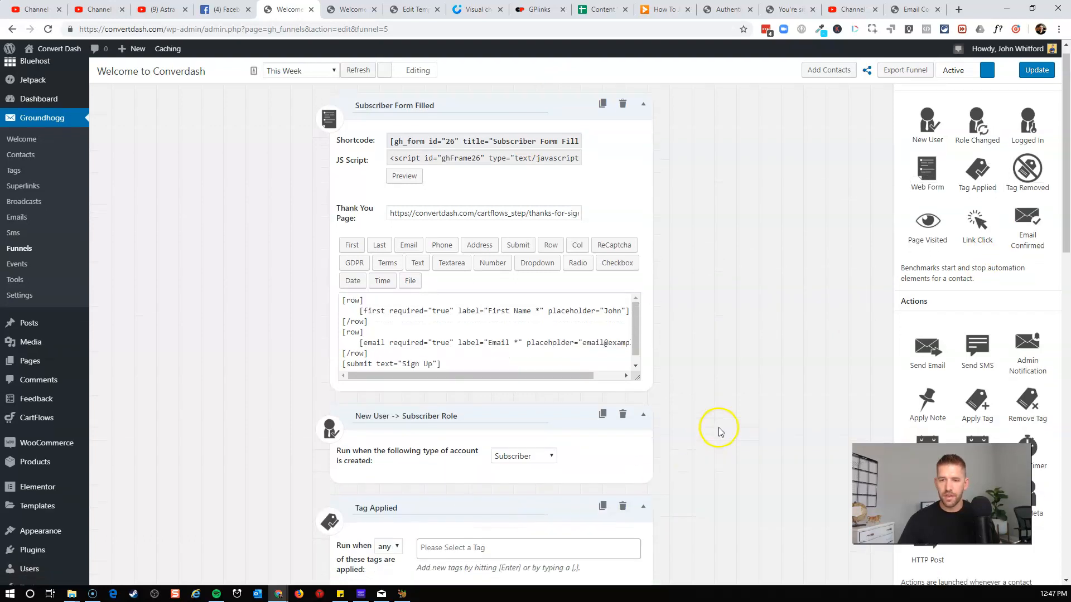
pyautogui.scroll(-2, 558, 418)
pyautogui.doubleClick(409, 407)
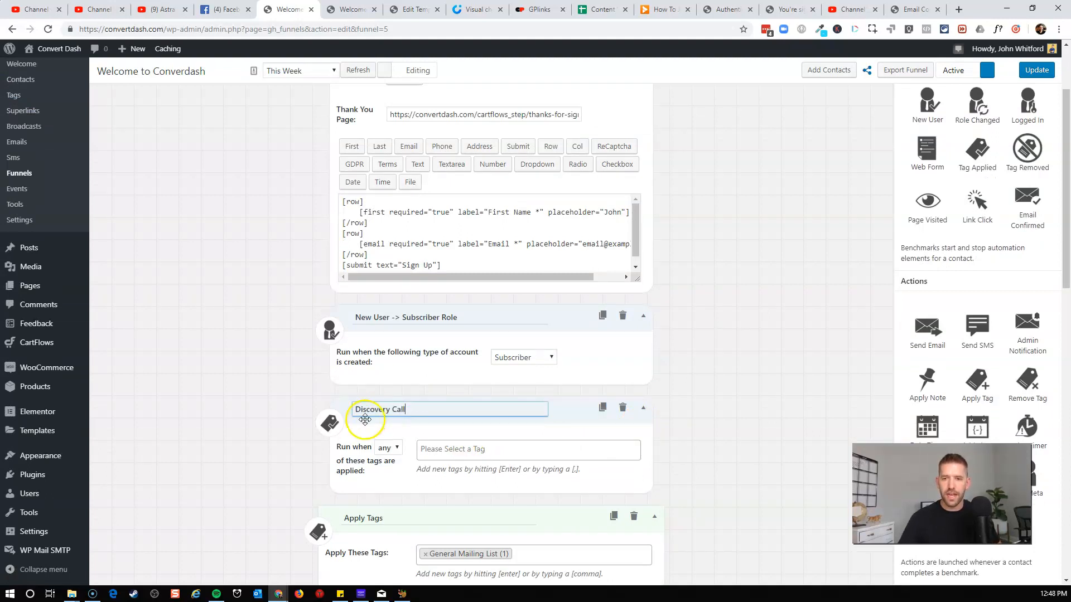
# Set the benchmark to run when the Discovery Call tag is applied, then update the funnel.
pyautogui.click(443, 447)
pyautogui.write('Discovery Call')
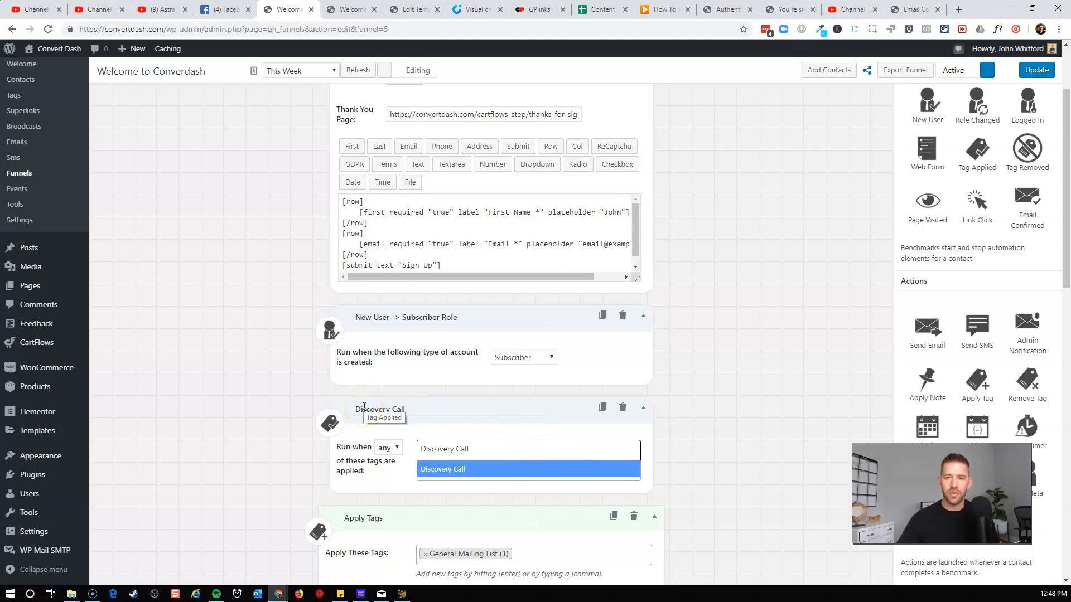
pyautogui.click(439, 469)
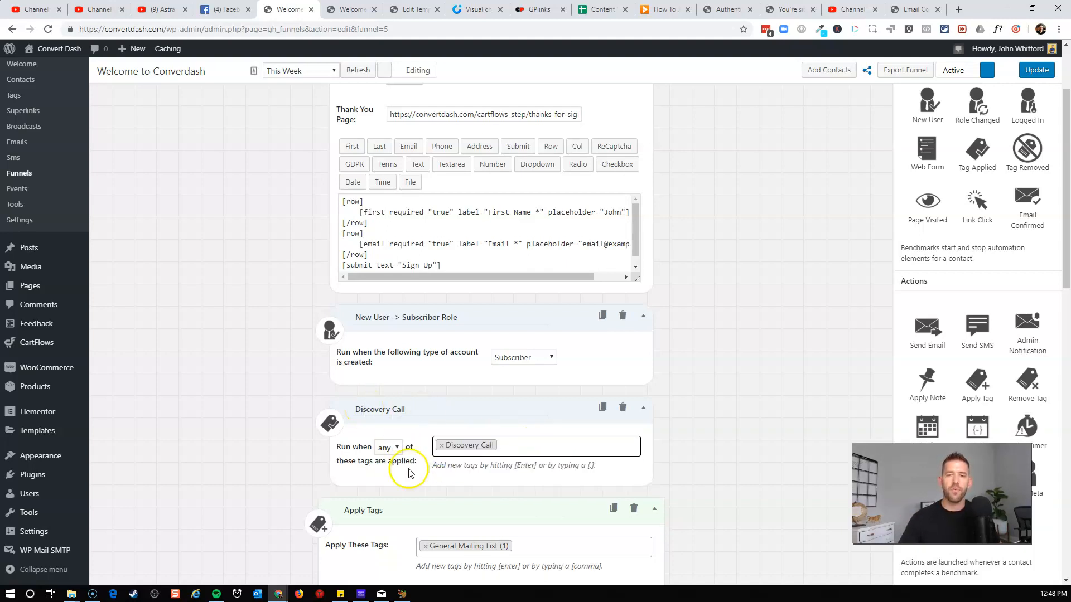
pyautogui.scroll(1, 328, 422)
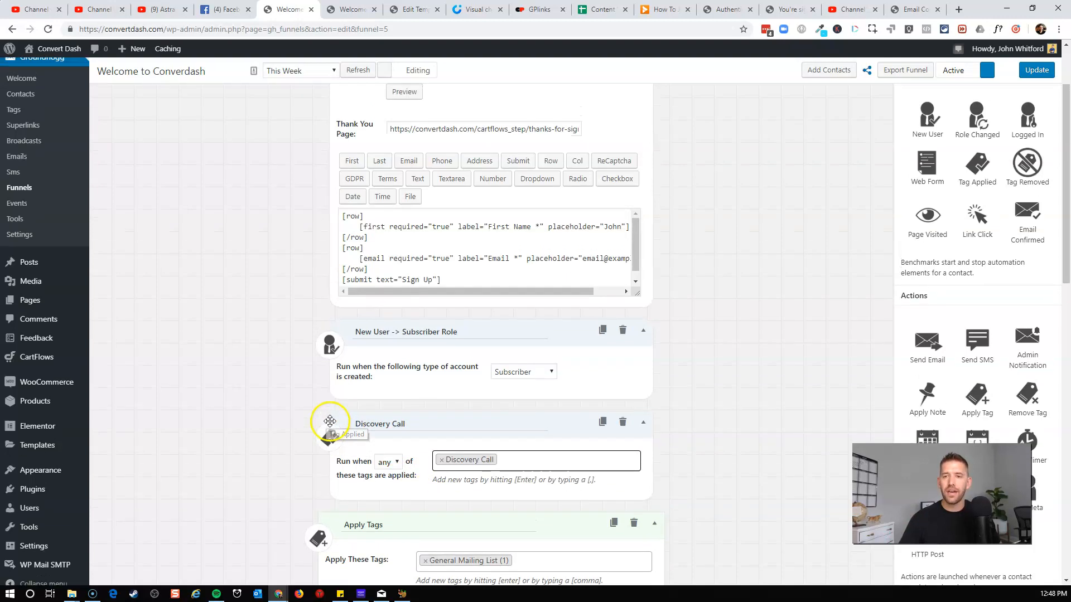
pyautogui.scroll(1, 335, 387)
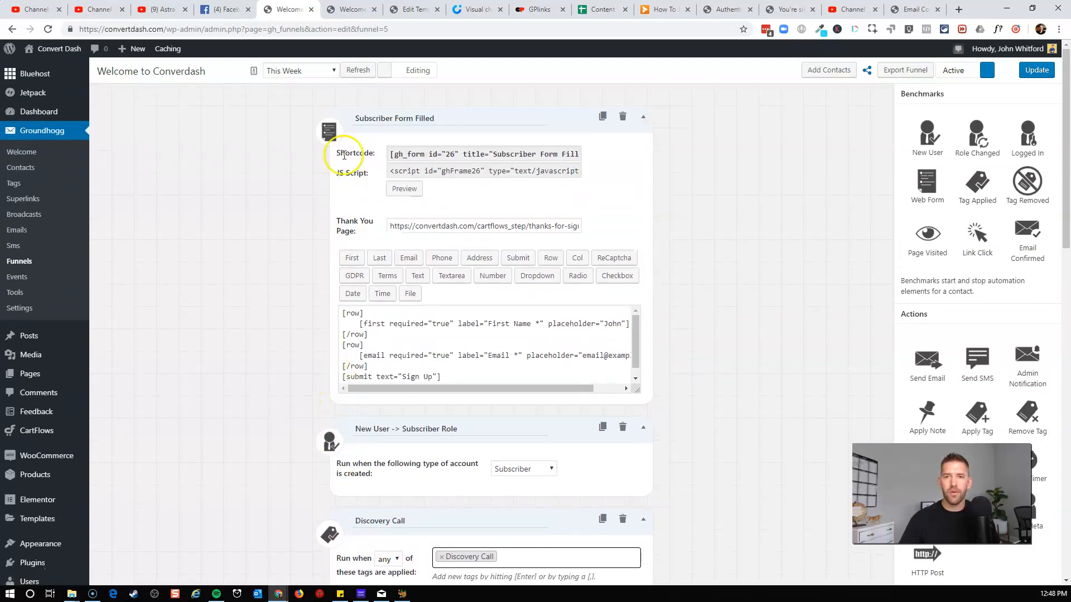
pyautogui.scroll(-2, 246, 254)
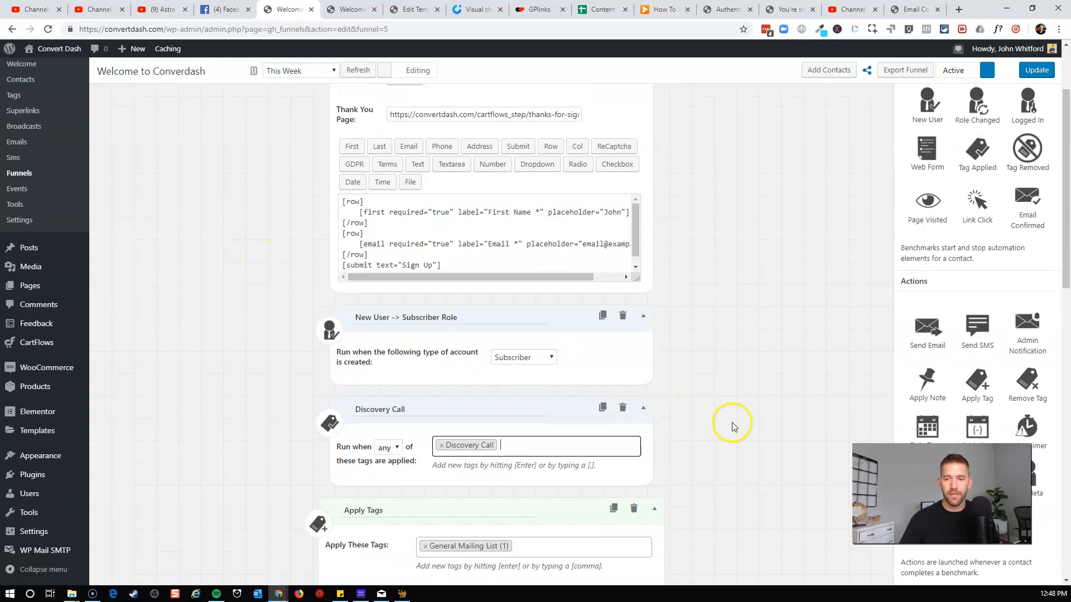
pyautogui.click(1039, 70)
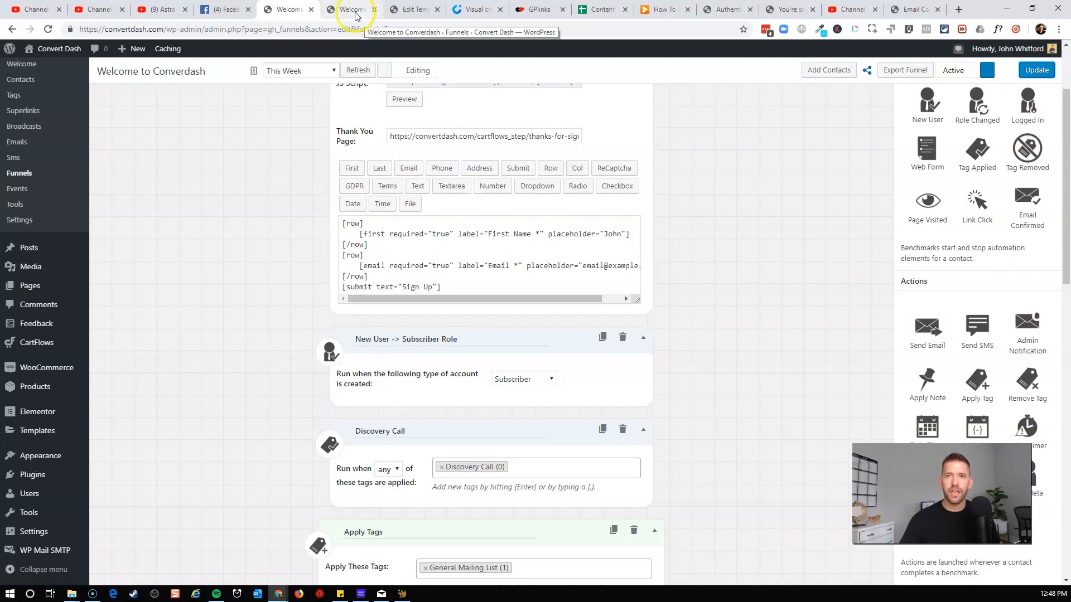
# Delete the signup popup's section and insert a library popup template containing a contact form.
pyautogui.moveTo(36, 342)
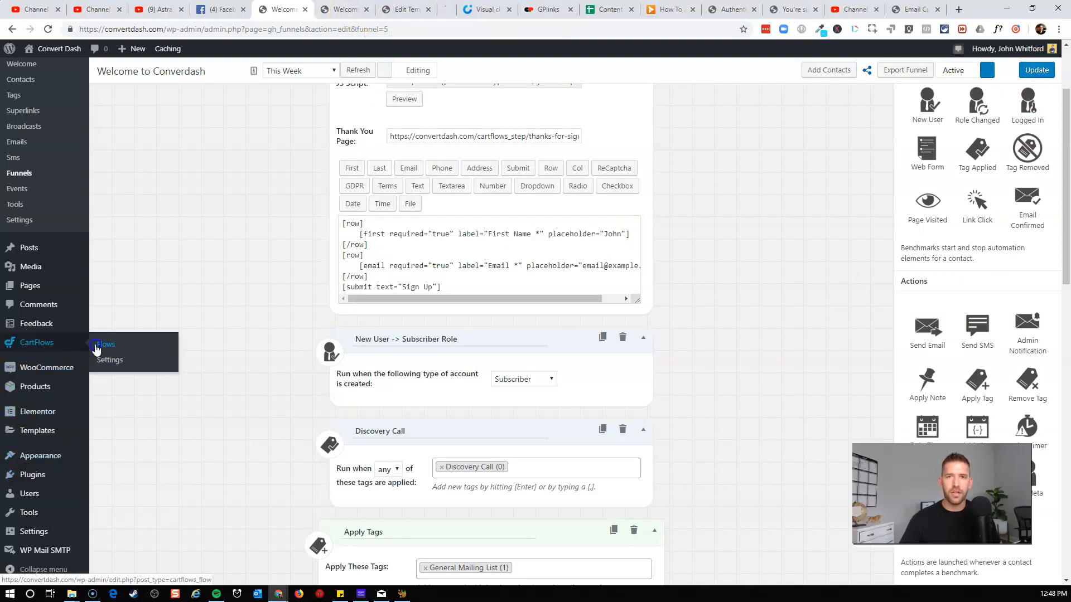
pyautogui.click(447, 10)
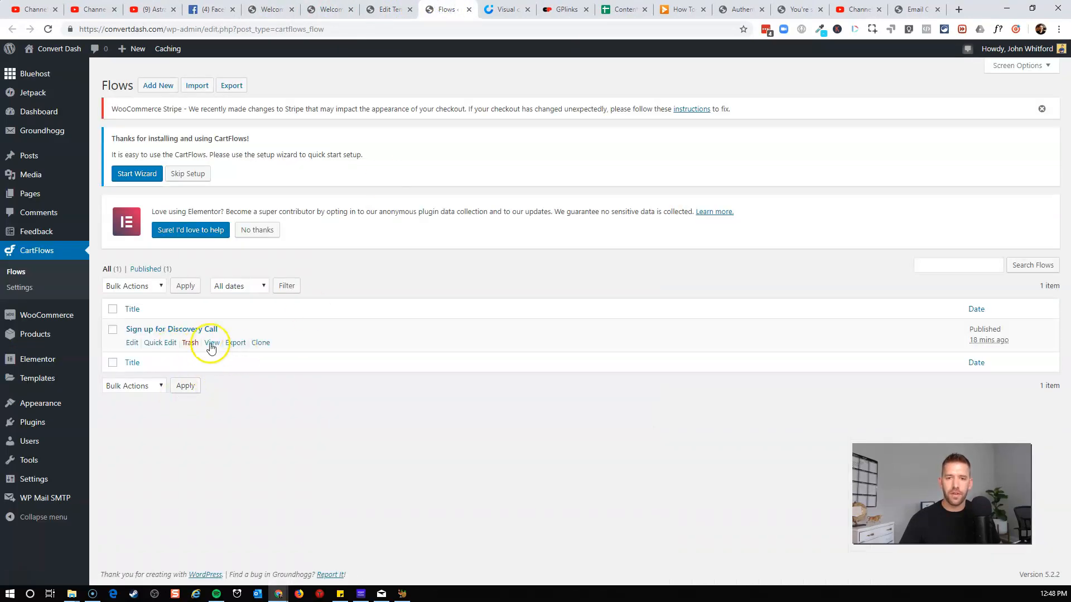
pyautogui.click(212, 343)
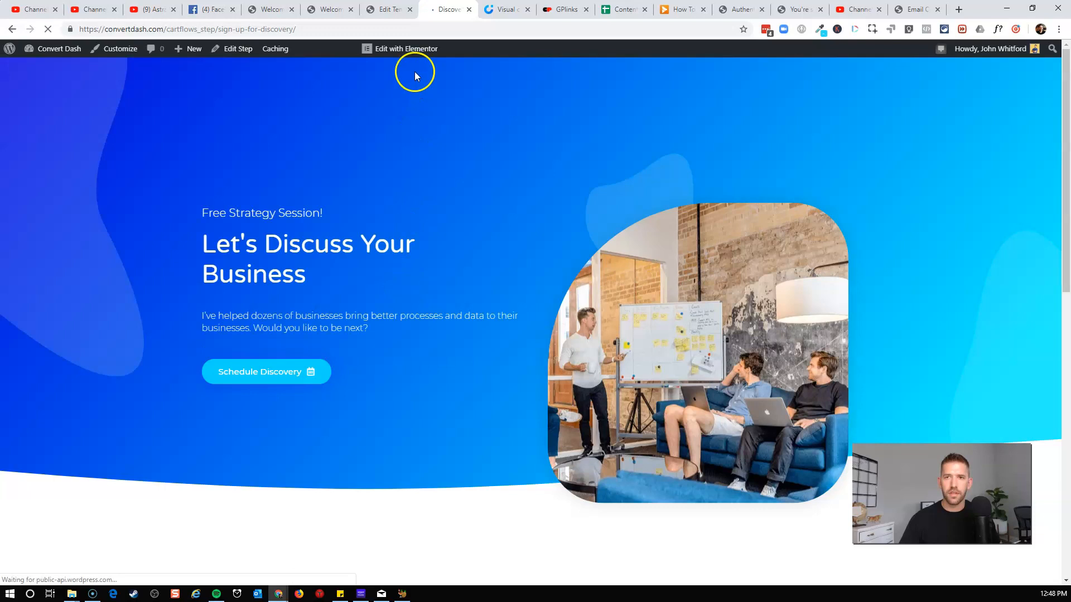
pyautogui.moveTo(411, 51)
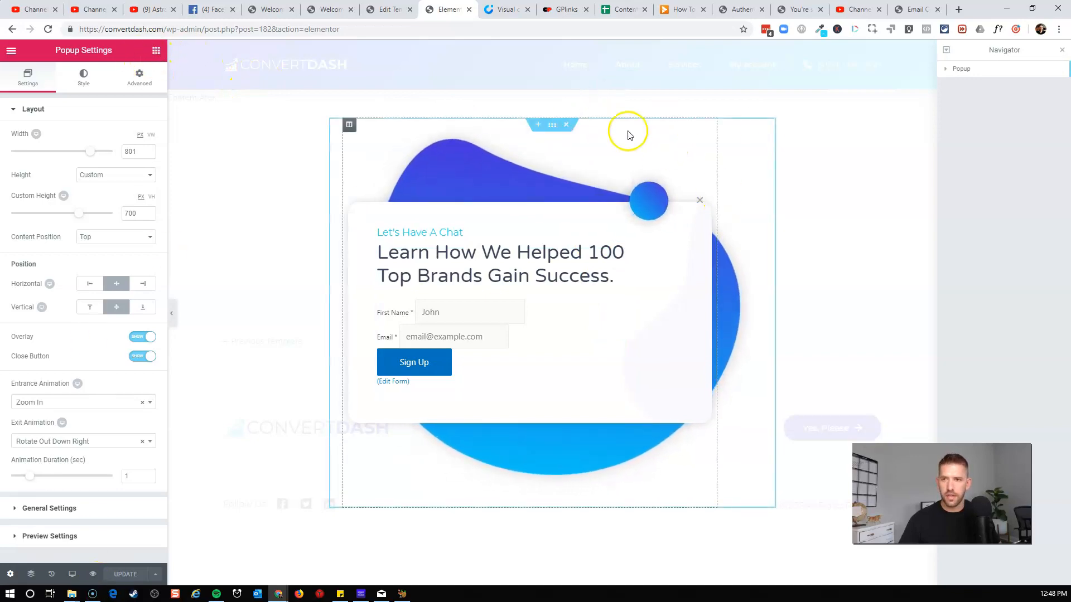
pyautogui.click(569, 126)
pyautogui.click(564, 189)
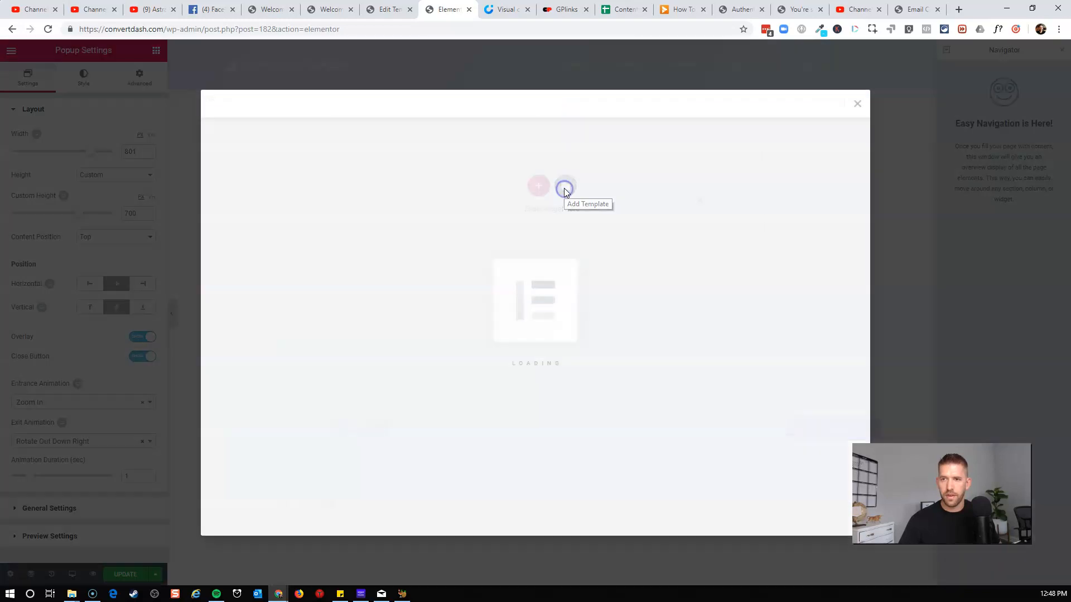
pyautogui.click(740, 141)
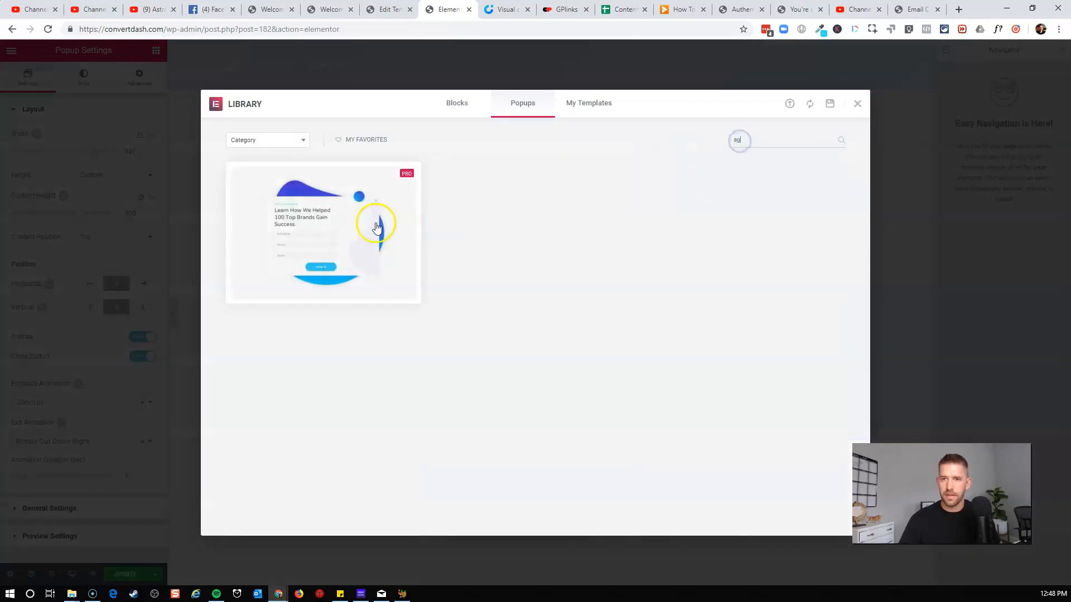
pyautogui.click(343, 221)
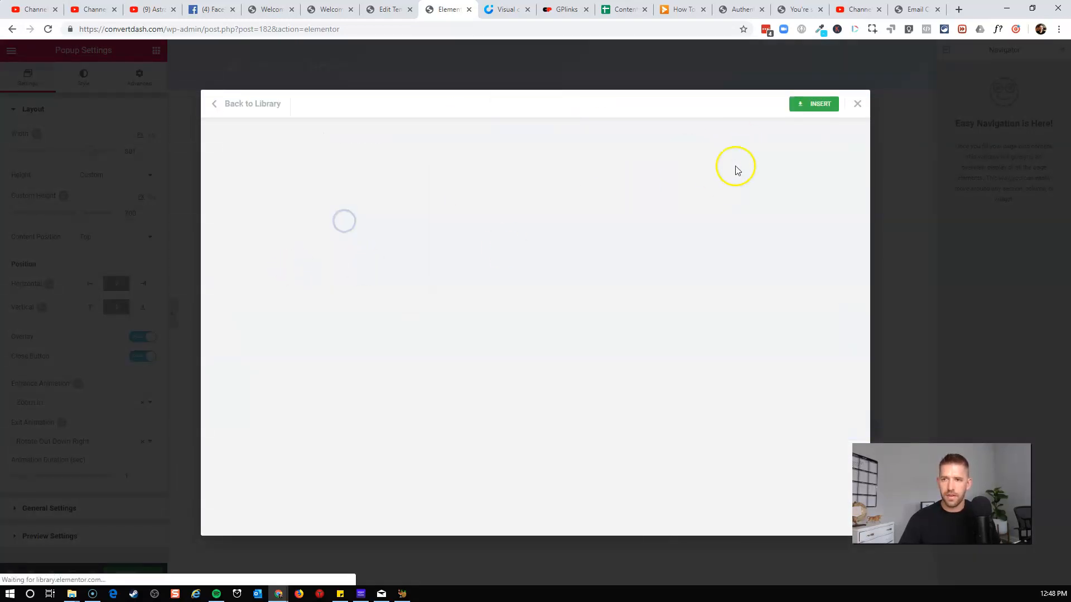
pyautogui.click(814, 104)
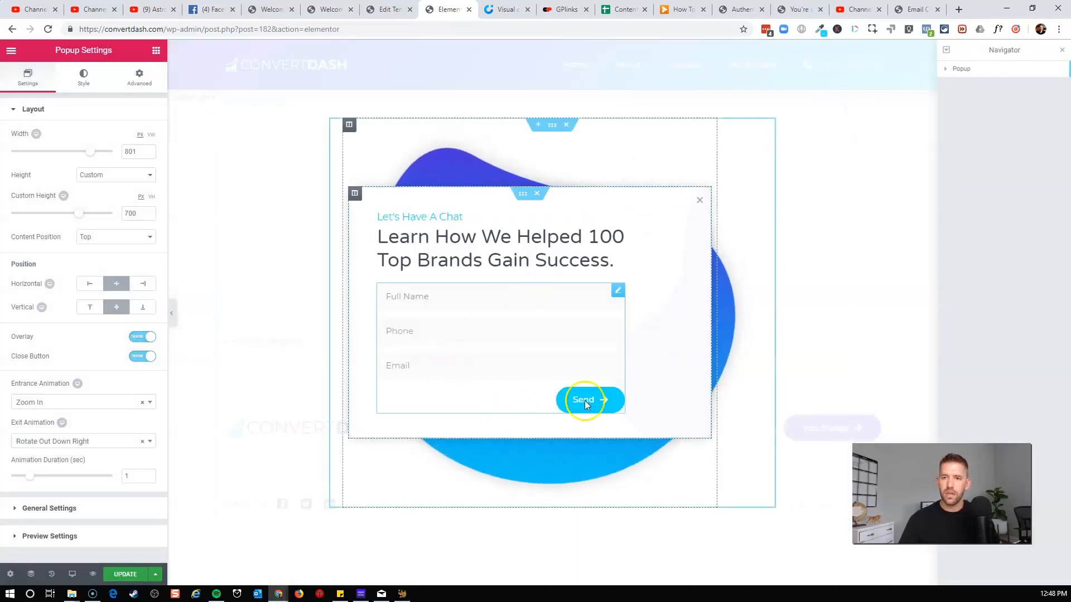
# Edit the popup's form, removing the Phone field and the Email action after submit.
pyautogui.click(619, 292)
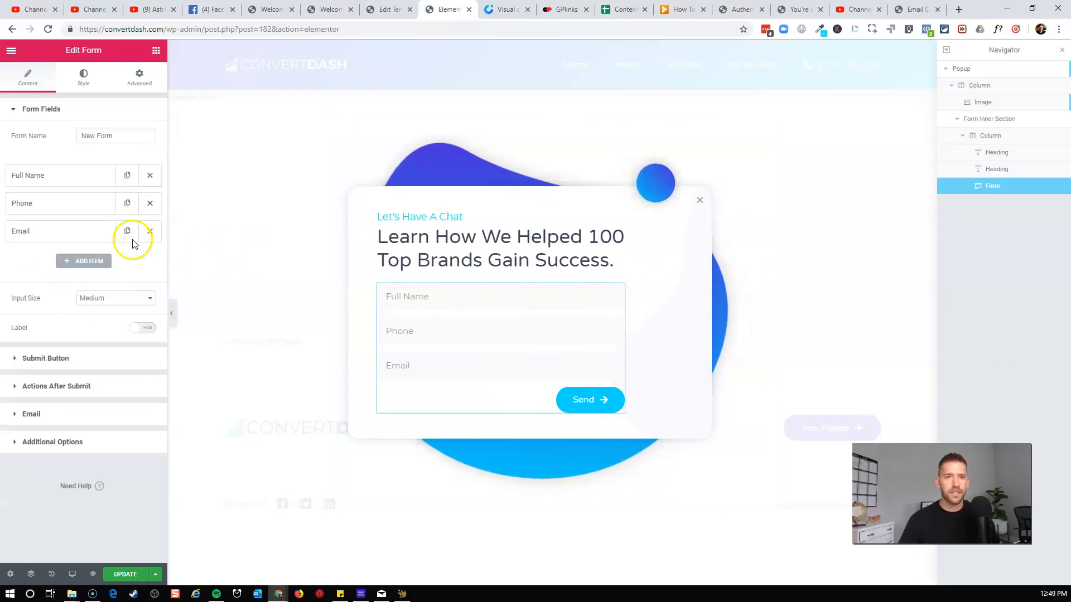
pyautogui.click(152, 204)
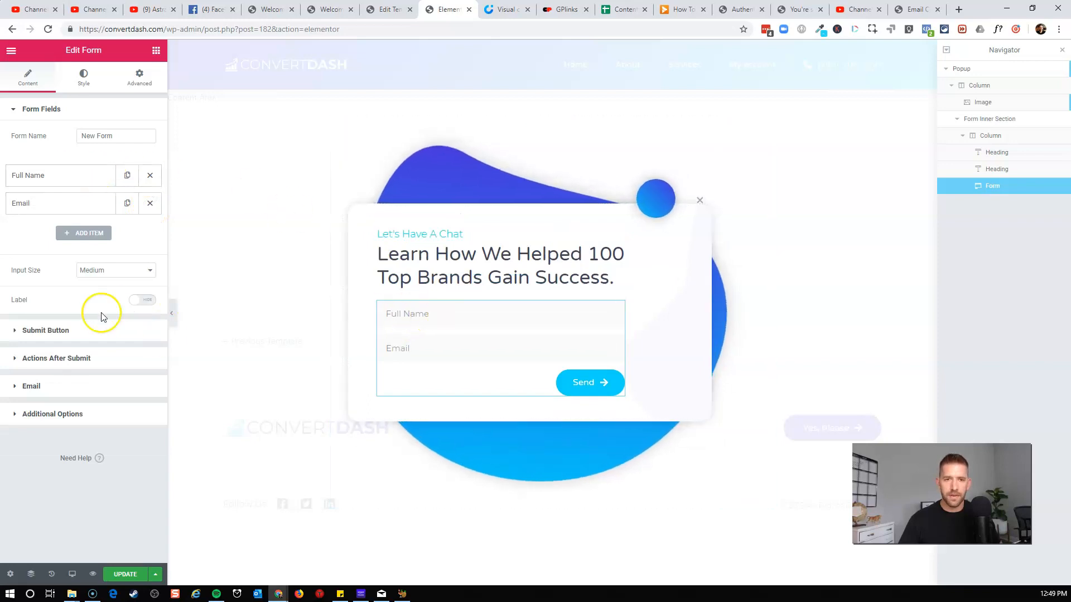
pyautogui.click(47, 360)
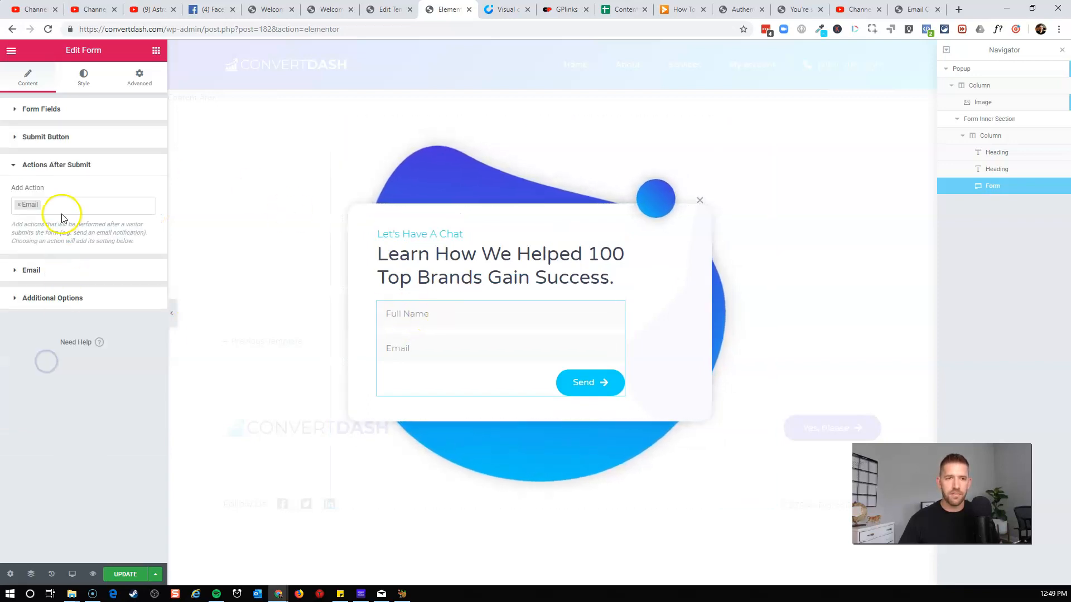
pyautogui.click(18, 208)
pyautogui.click(32, 207)
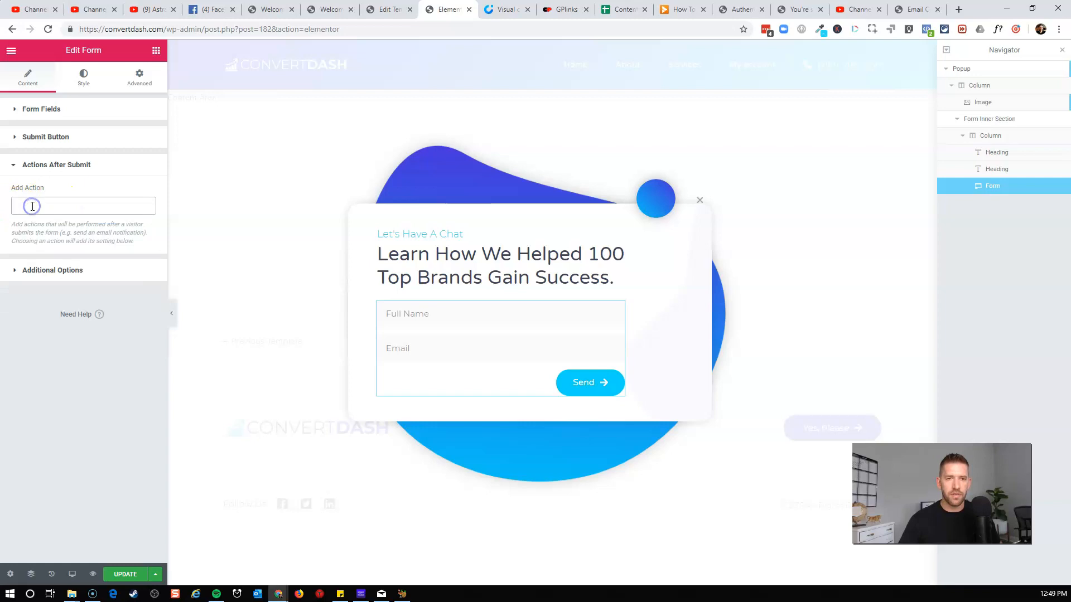
# Add a Groundhogg action after submit that applies the Discovery Call tag, then save and close the popup.
pyautogui.write('gr')
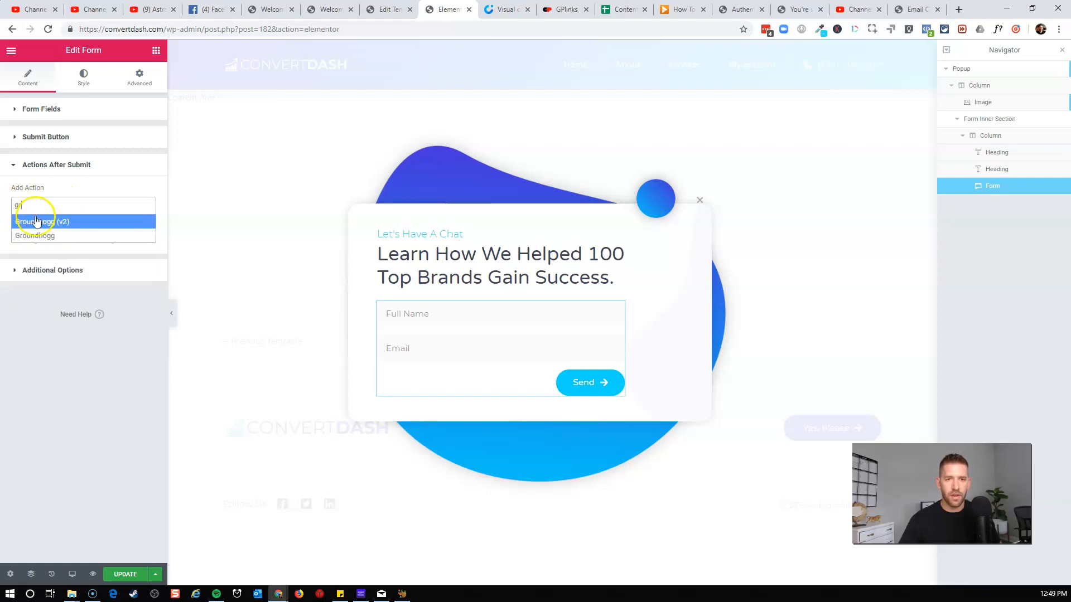
pyautogui.click(30, 234)
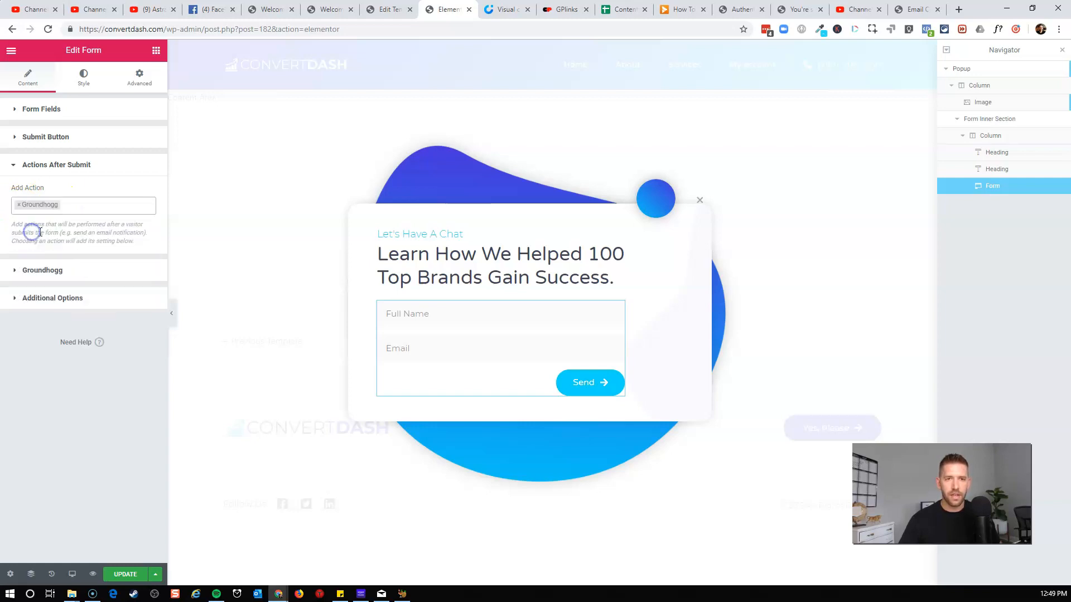
pyautogui.click(49, 271)
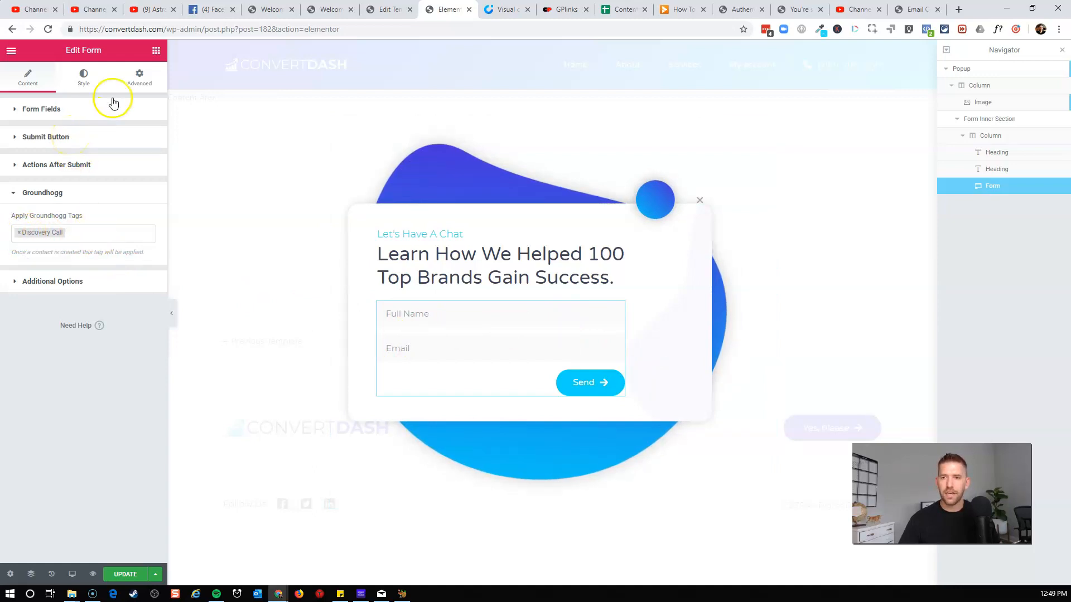
pyautogui.click(125, 574)
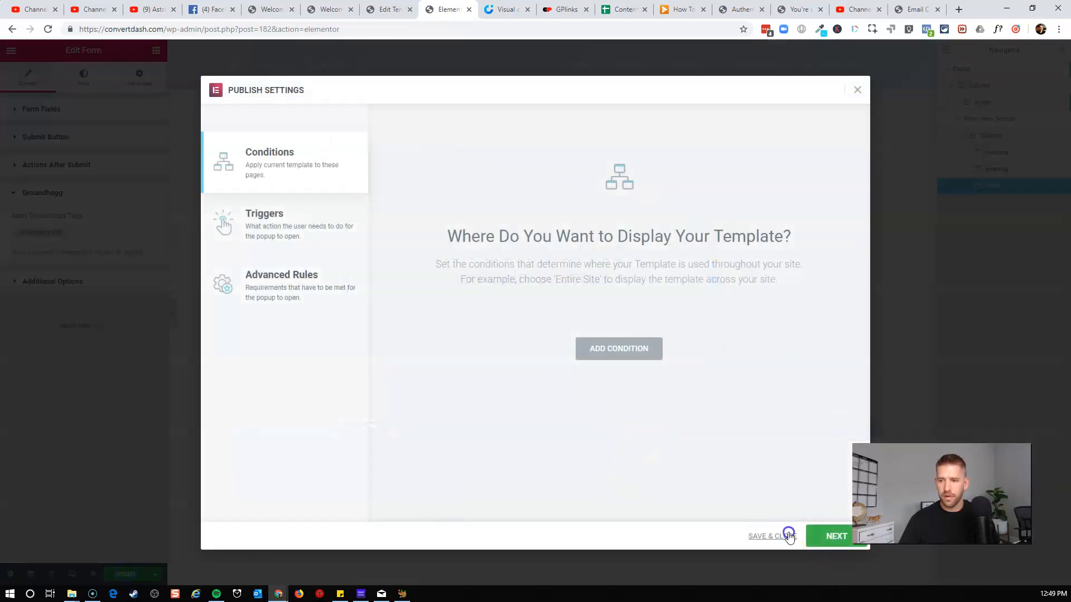
pyautogui.click(786, 536)
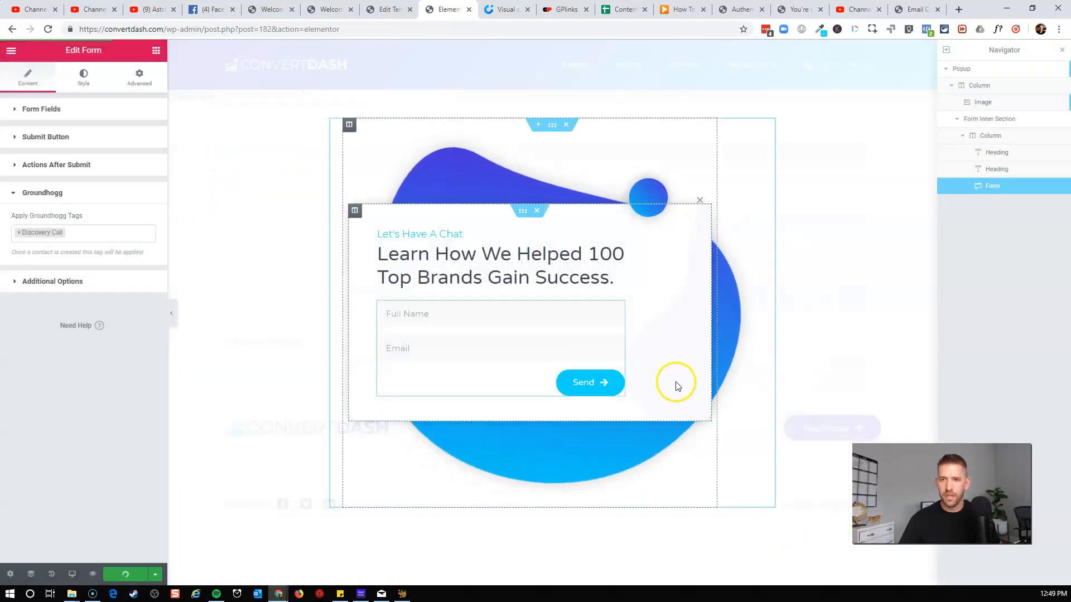
# Open the Sign up for Discovery Call flow from the CartFlows Flows list in an incognito window.
pyautogui.click(11, 52)
pyautogui.click(39, 350)
pyautogui.click(315, 9)
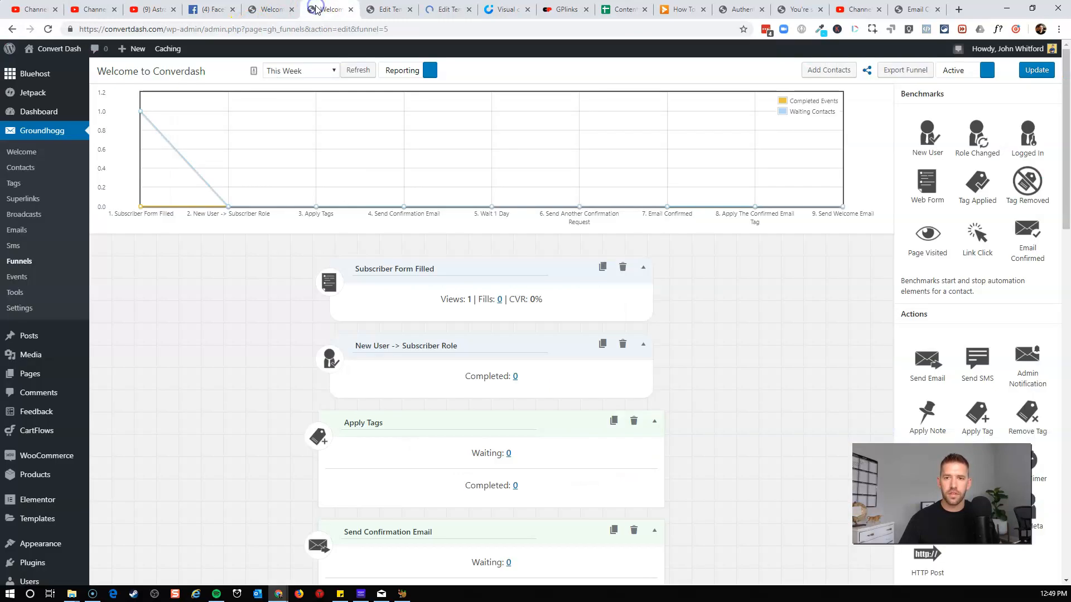
pyautogui.click(379, 9)
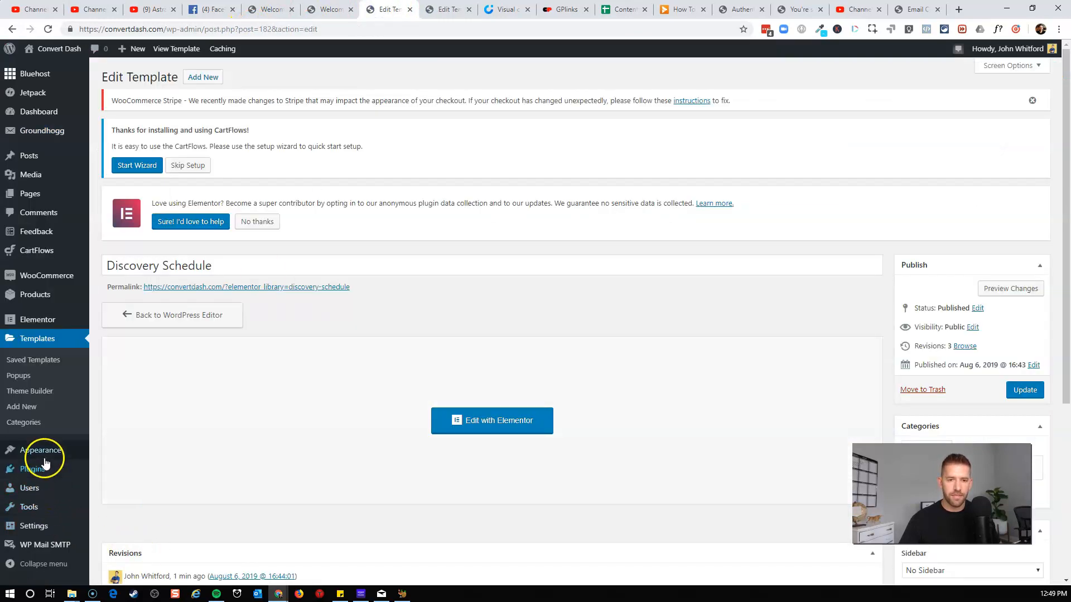
pyautogui.moveTo(35, 308)
pyautogui.moveTo(53, 253)
pyautogui.click(121, 255)
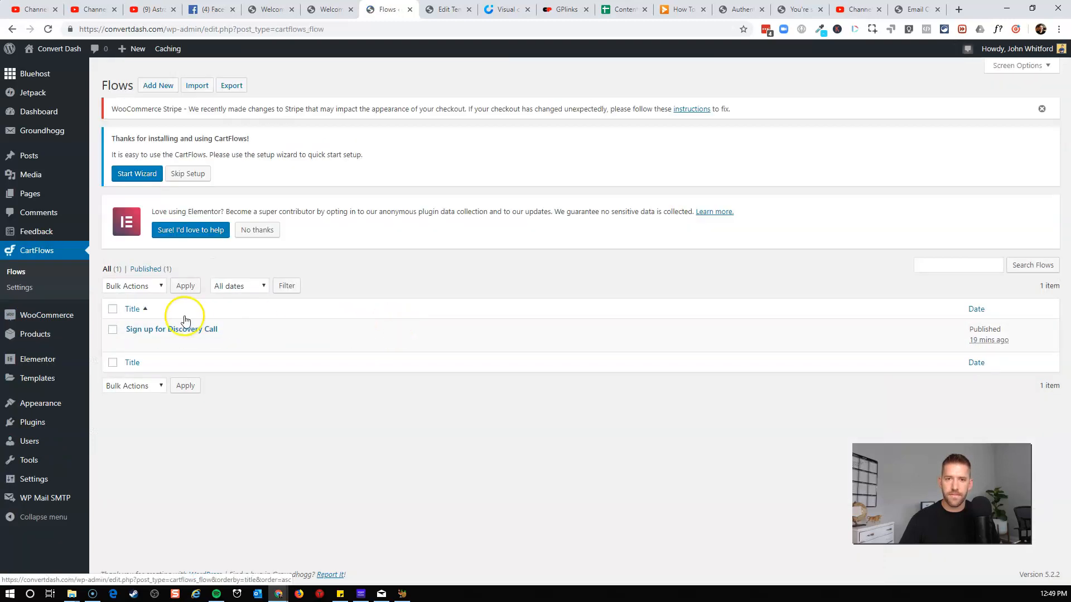
pyautogui.rightClick(212, 342)
pyautogui.click(250, 378)
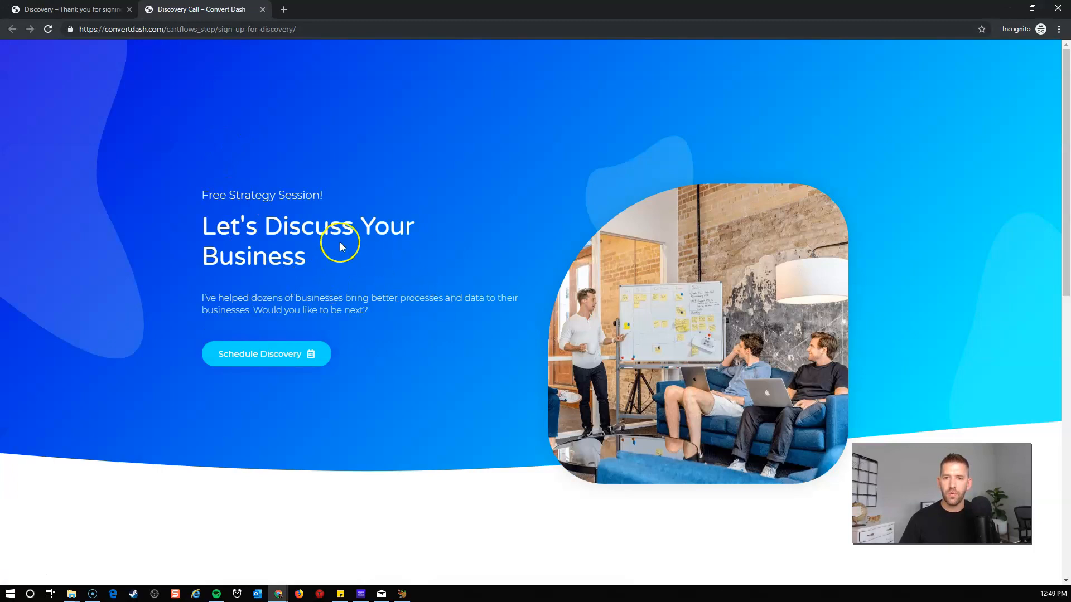
# Open the Schedule Discovery popup and submit it with a test full name and e-mail address.
pyautogui.click(247, 354)
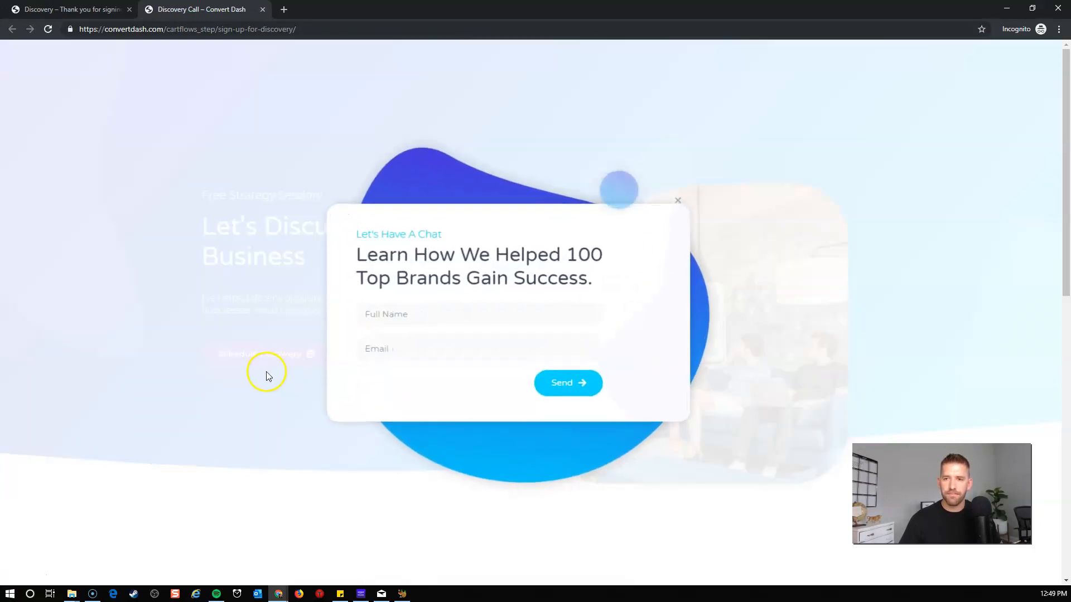
pyautogui.click(427, 313)
pyautogui.write('IM')
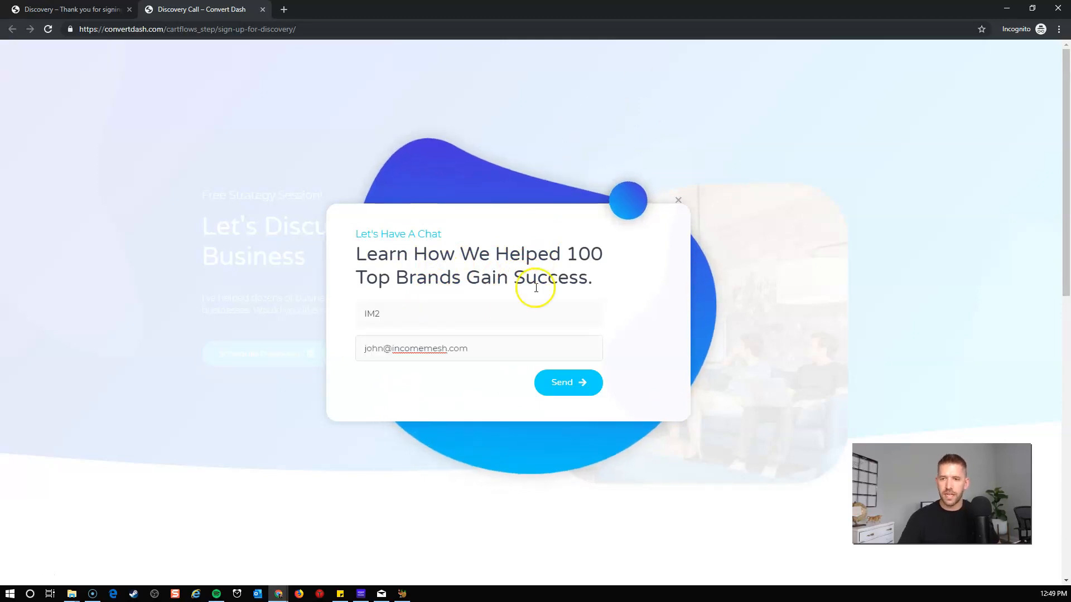
pyautogui.click(563, 383)
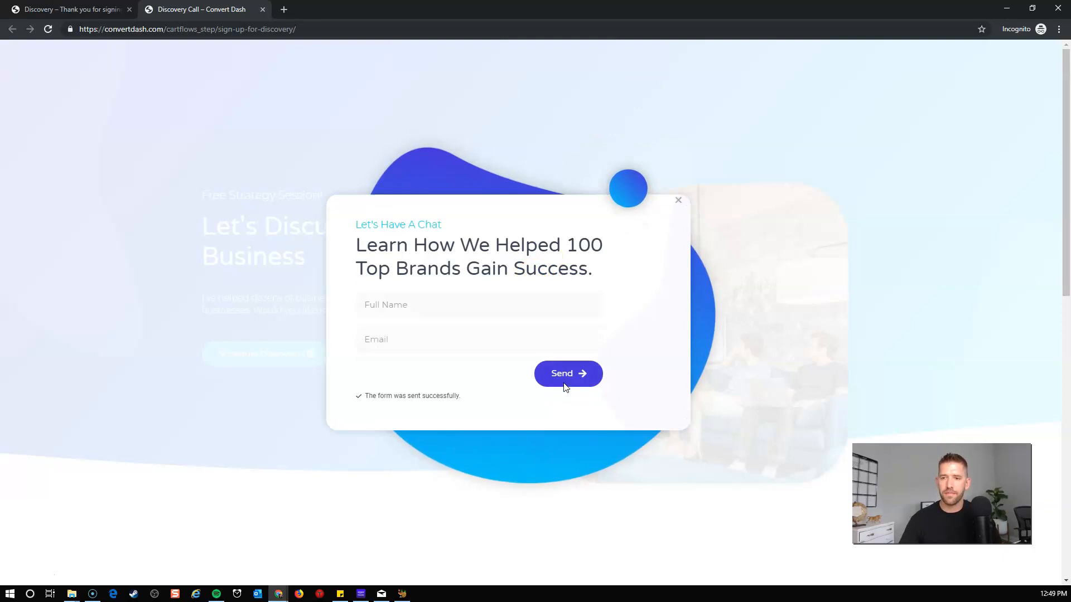